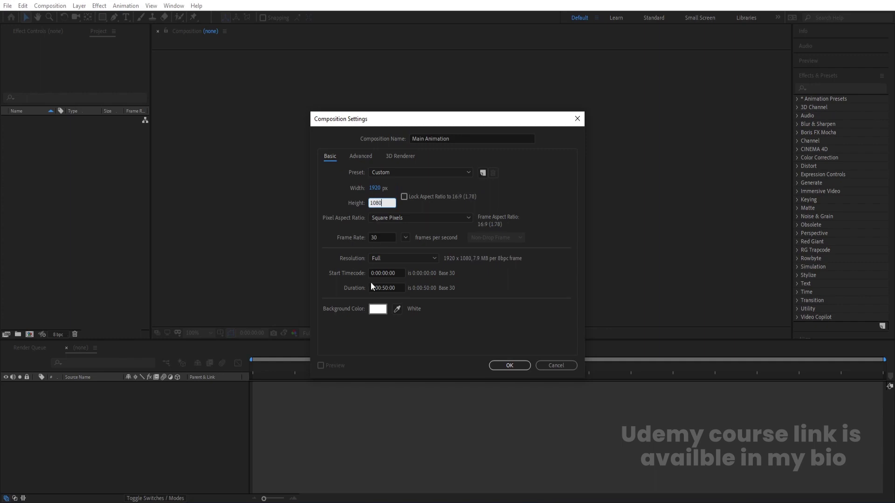
# - Set the Main Animation composition duration to 0:01:00:00 and create it
pyautogui.click(386, 284)
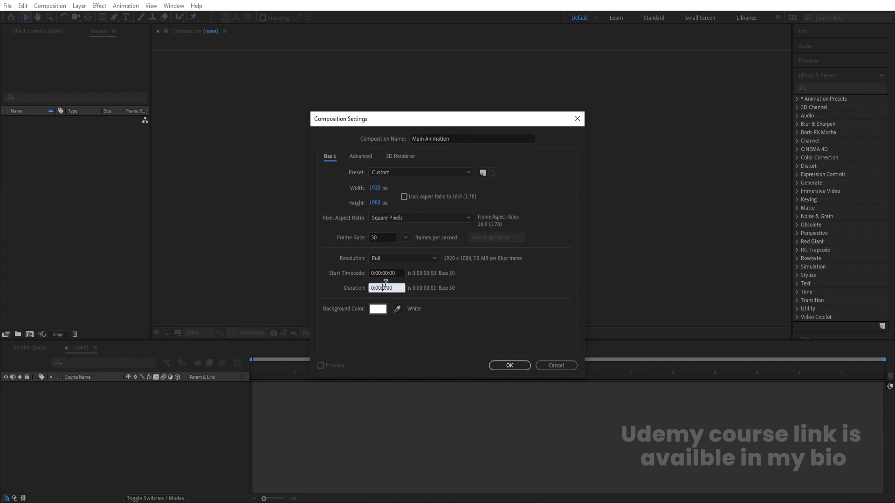
pyautogui.press('Return')
pyautogui.click(505, 368)
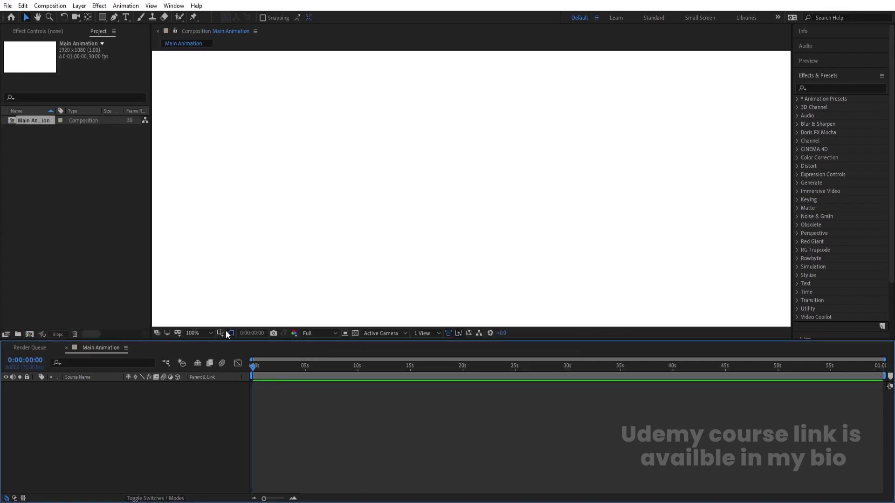
# - Turn on Title/Action Safe guides and view the composition at 50%
pyautogui.click(226, 331)
pyautogui.click(237, 346)
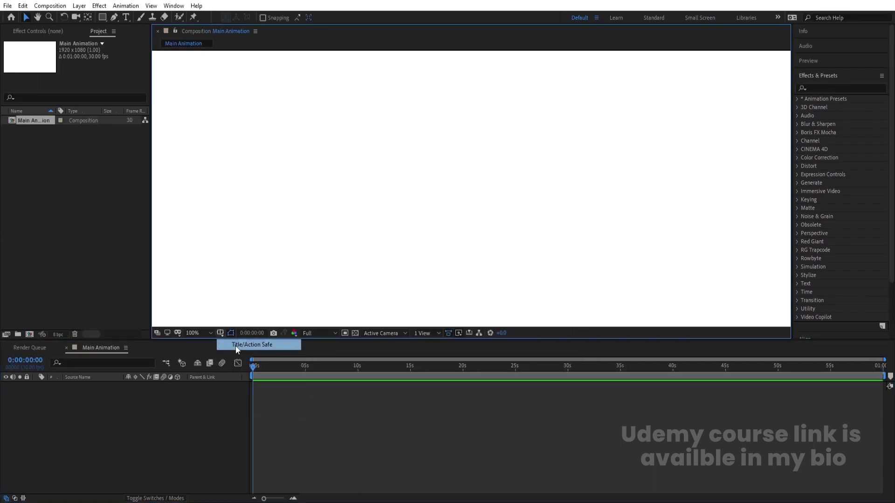
pyautogui.click(199, 332)
pyautogui.click(219, 220)
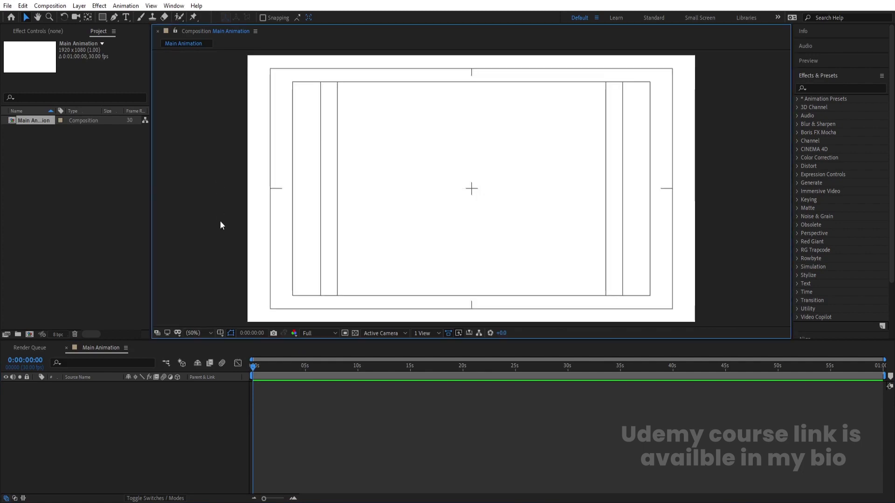
# - Create a new 200×80 composition named Text
pyautogui.hotkey('ctrl', 'n')
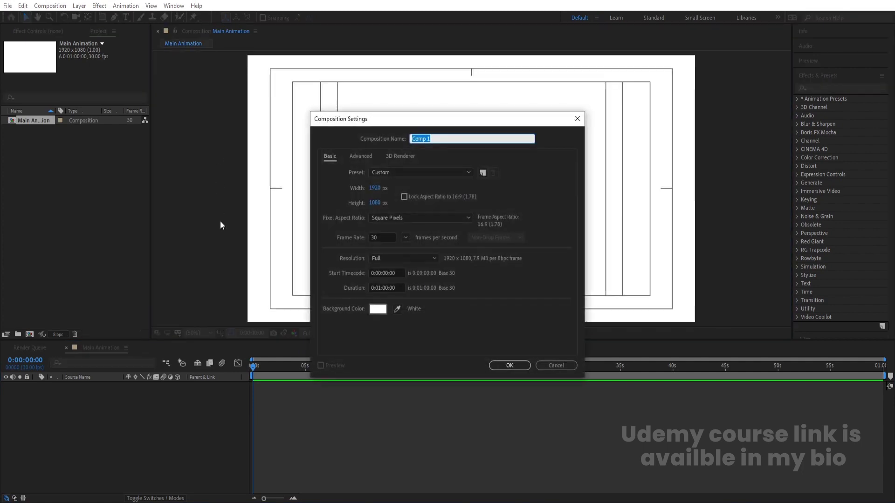
pyautogui.write('Text')
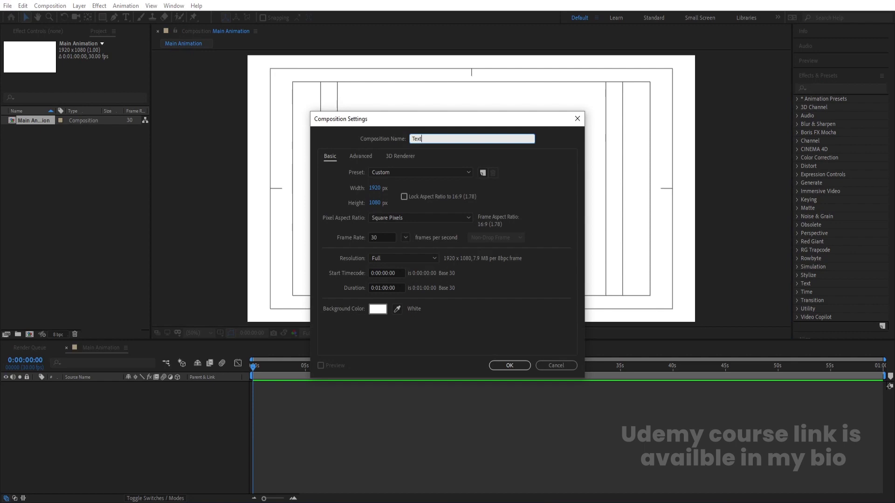
pyautogui.click(375, 188)
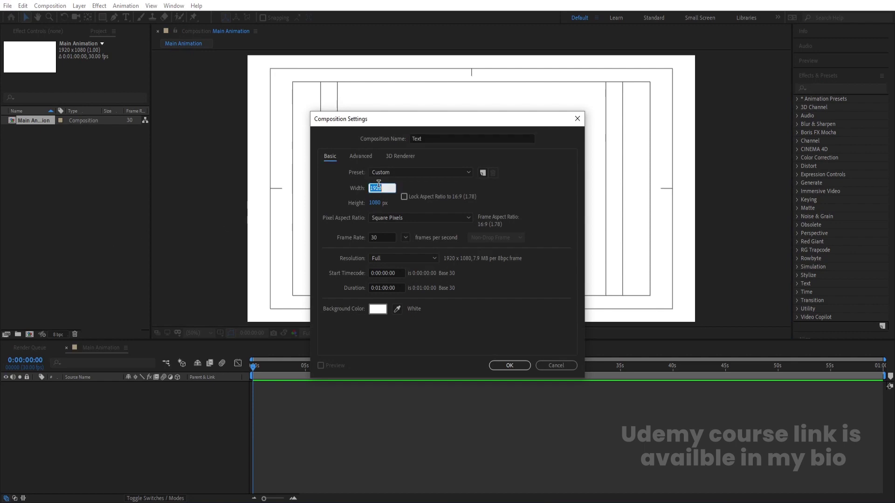
pyautogui.write('200')
pyautogui.click(378, 203)
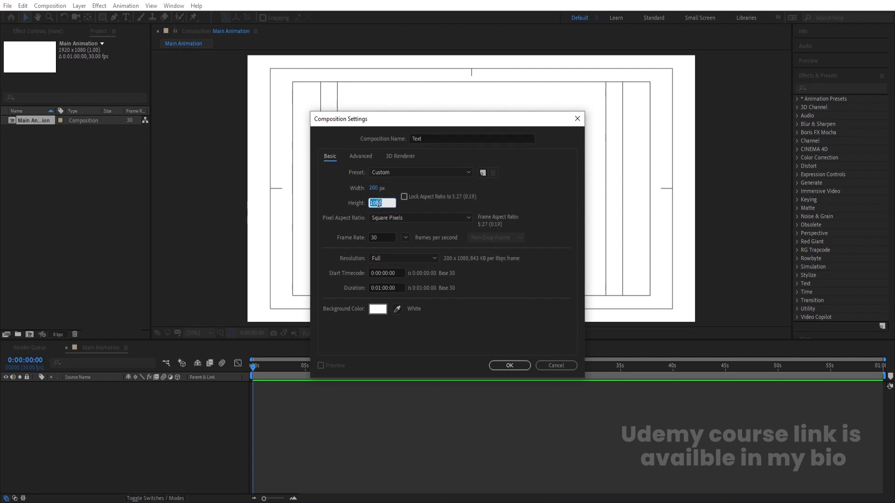
pyautogui.write('80')
pyautogui.press('Return')
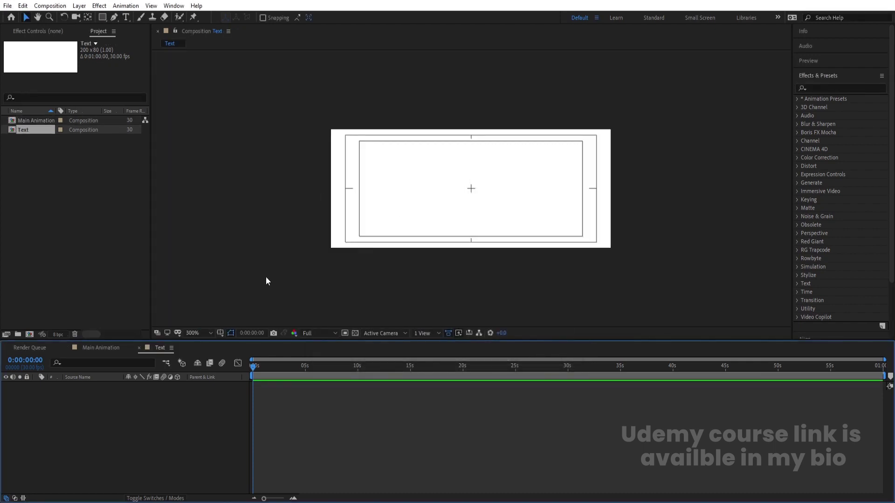
# - Add a white solid and a text layer reading EAT
pyautogui.hotkey('ctrl', 'y')
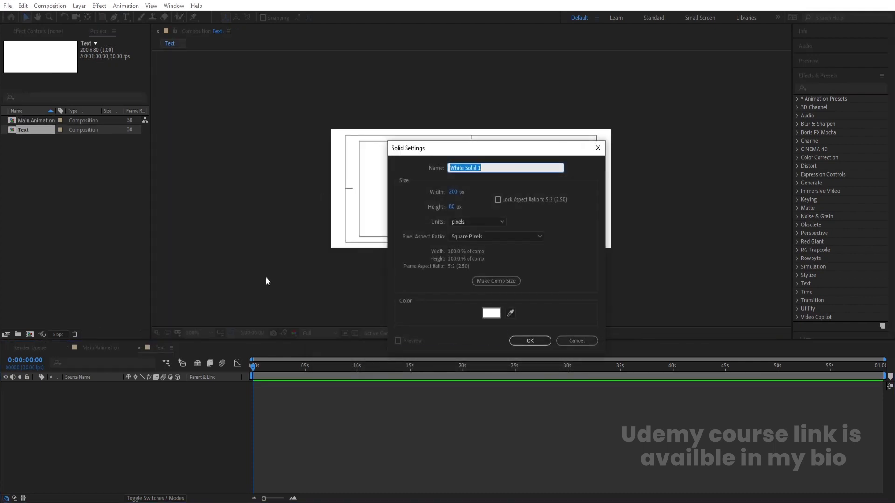
pyautogui.press('Return')
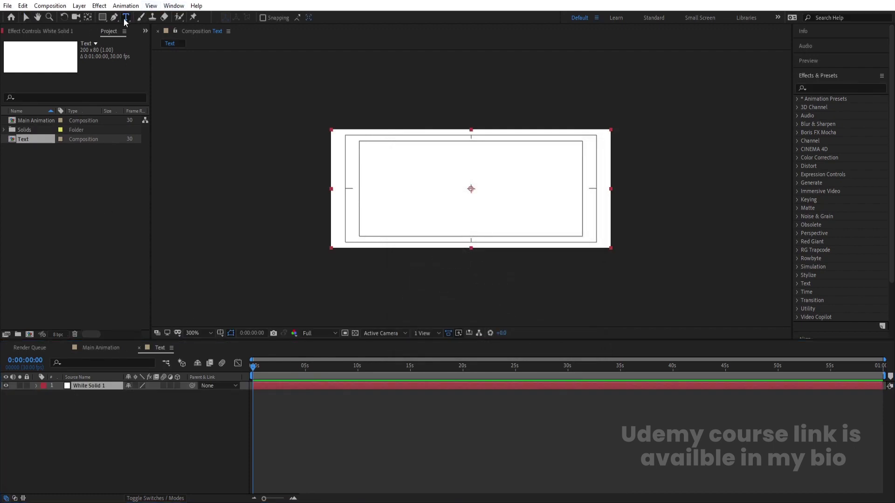
pyautogui.click(126, 18)
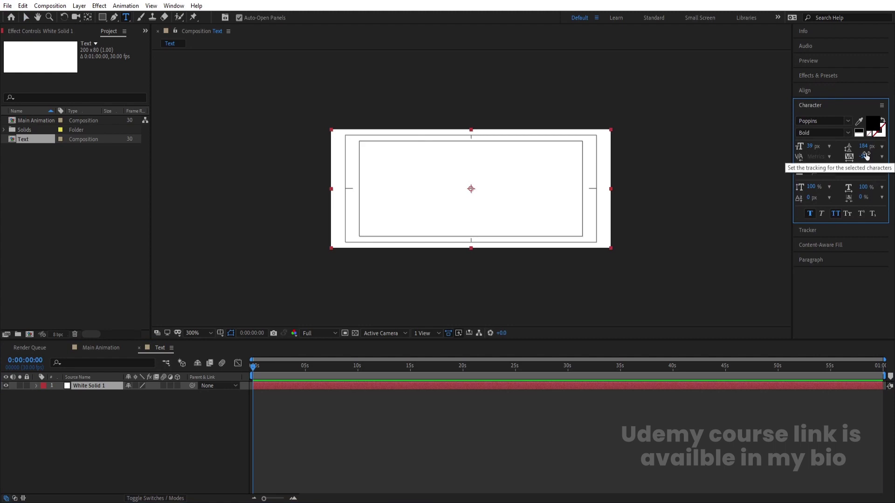
pyautogui.click(390, 196)
pyautogui.write('EAT')
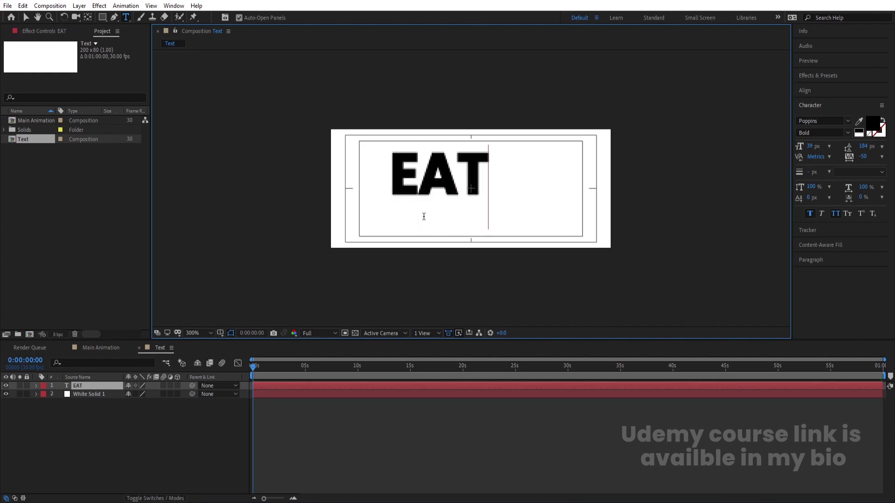
pyautogui.click(138, 404)
# - Centre EAT's anchor point, align it to the comp centre, and scale it to 205%
pyautogui.click(100, 387)
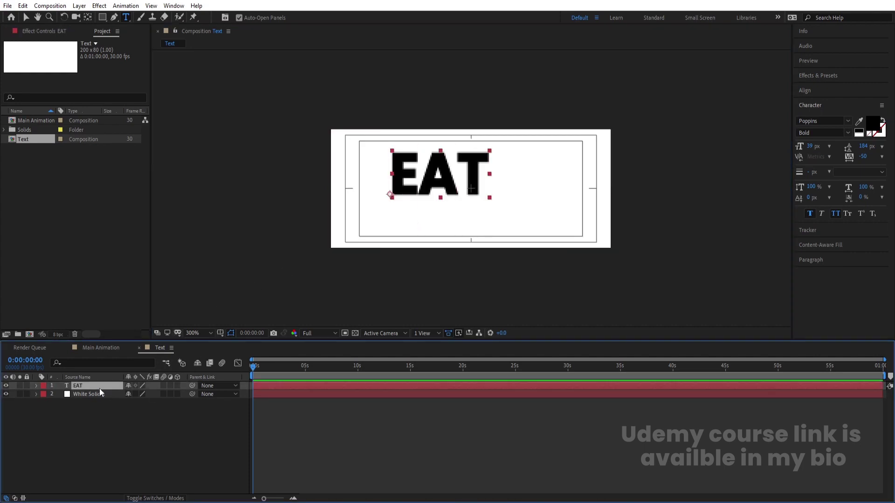
pyautogui.hotkey('ctrl', 'alt', 'Home')
pyautogui.click(813, 91)
pyautogui.click(819, 114)
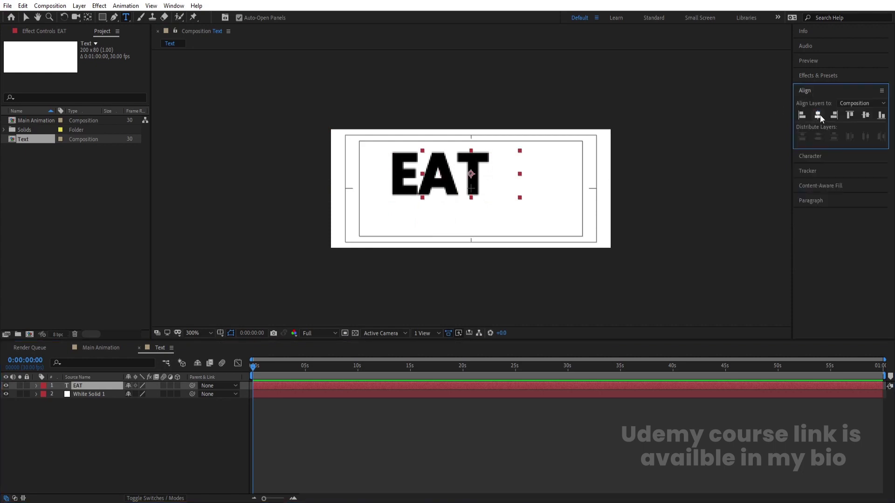
pyautogui.click(866, 115)
pyautogui.press('s')
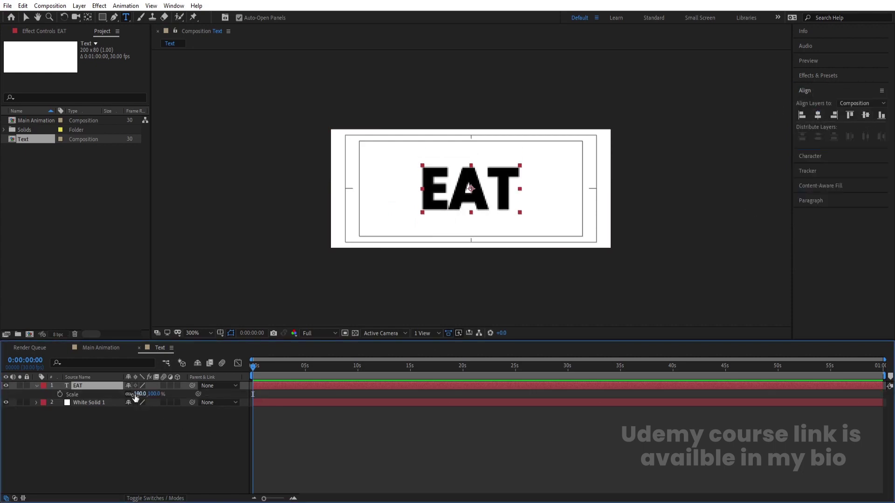
pyautogui.moveTo(136, 394); pyautogui.dragTo(184, 394)
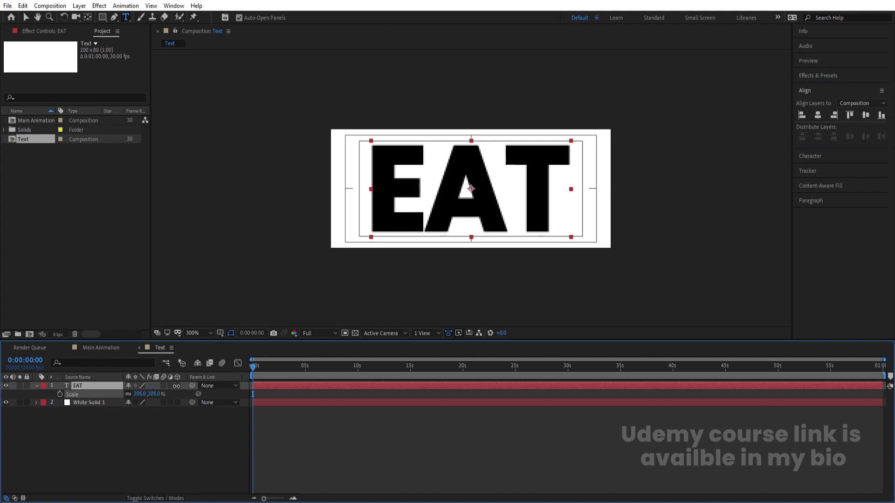
pyautogui.click(149, 426)
# - Precompose the solid and EAT layers into a composition named Eat
pyautogui.moveTo(149, 432); pyautogui.dragTo(78, 384)
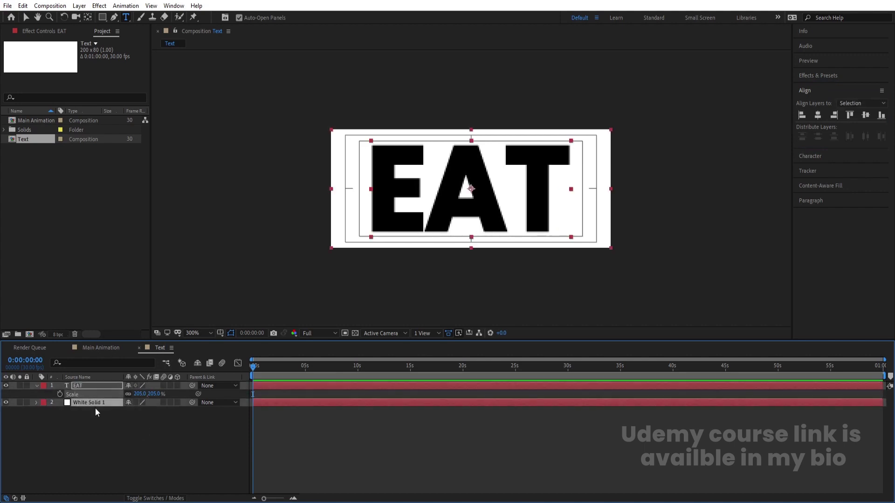
pyautogui.hotkey('ctrl', 'shift', 'c')
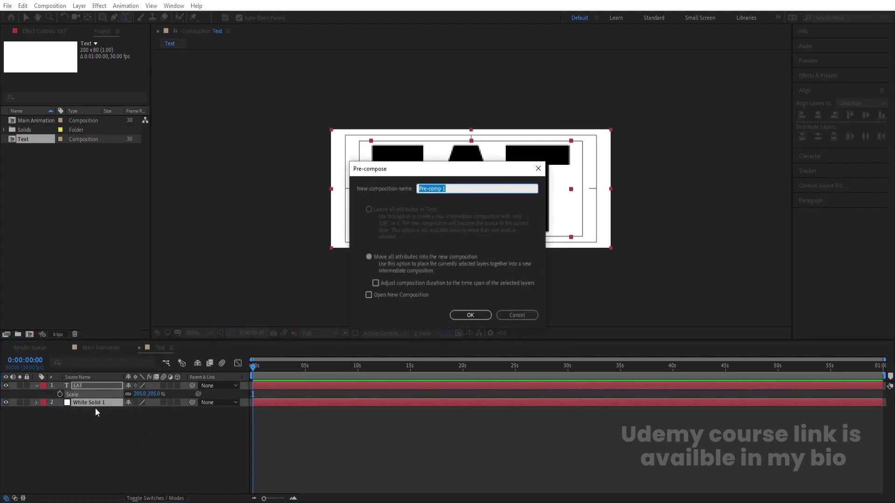
pyautogui.write('Eat')
pyautogui.press('Return')
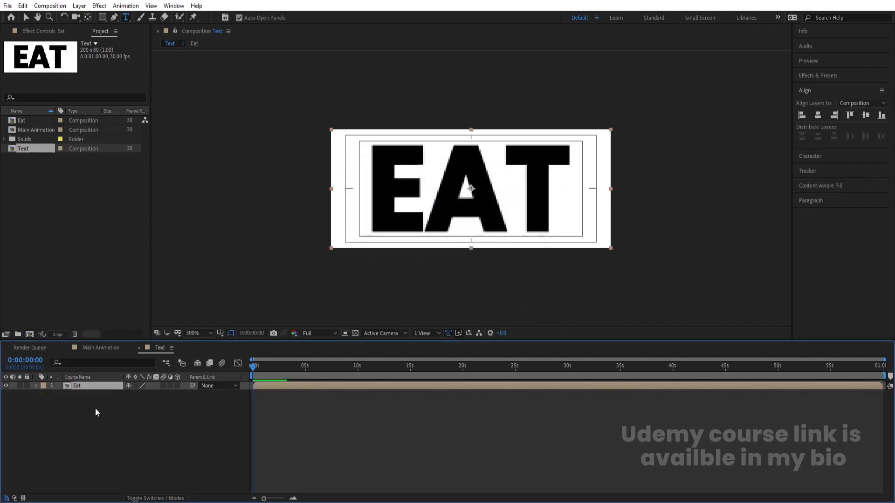
# - Duplicate the Eat comp as Eat 2, open it, and change its text to SLEEP
pyautogui.click(23, 122)
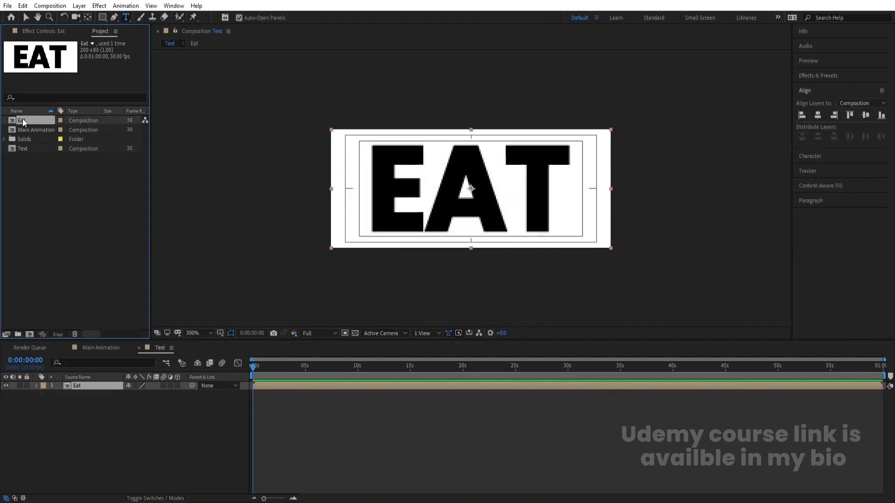
pyautogui.hotkey('ctrl', 'd')
pyautogui.doubleClick(26, 129)
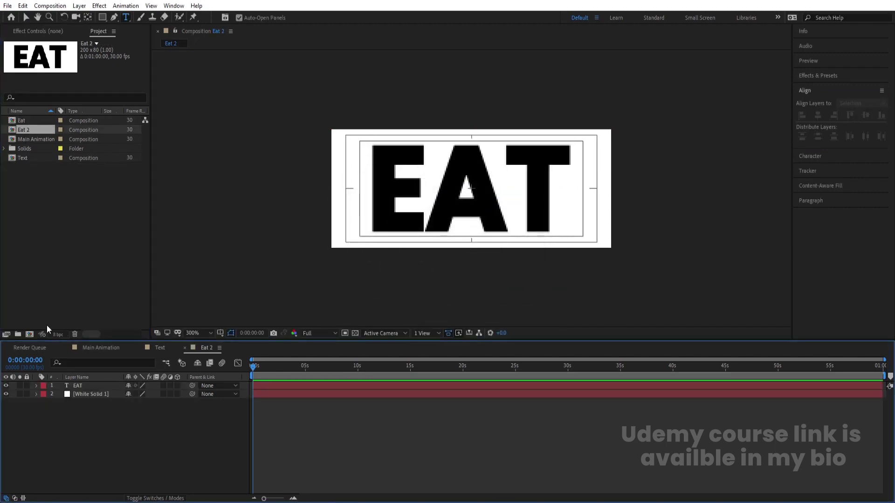
pyautogui.click(91, 385)
pyautogui.doubleClick(401, 191)
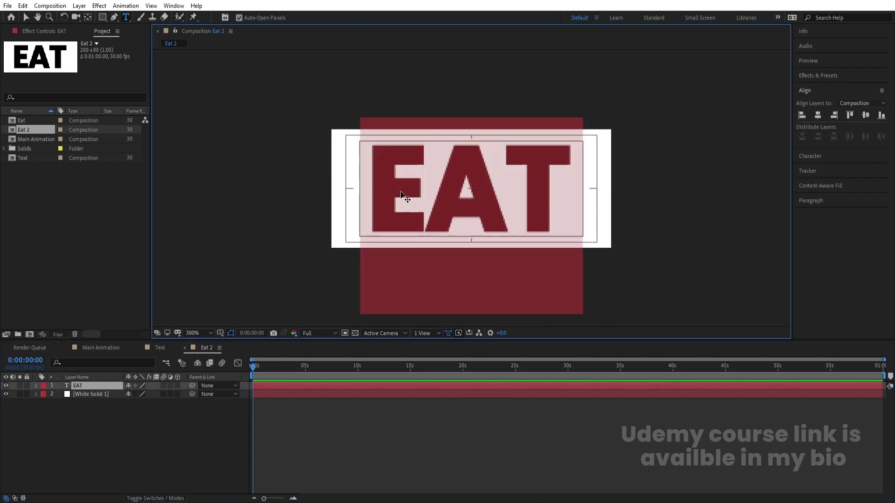
pyautogui.write('SLEEPO')
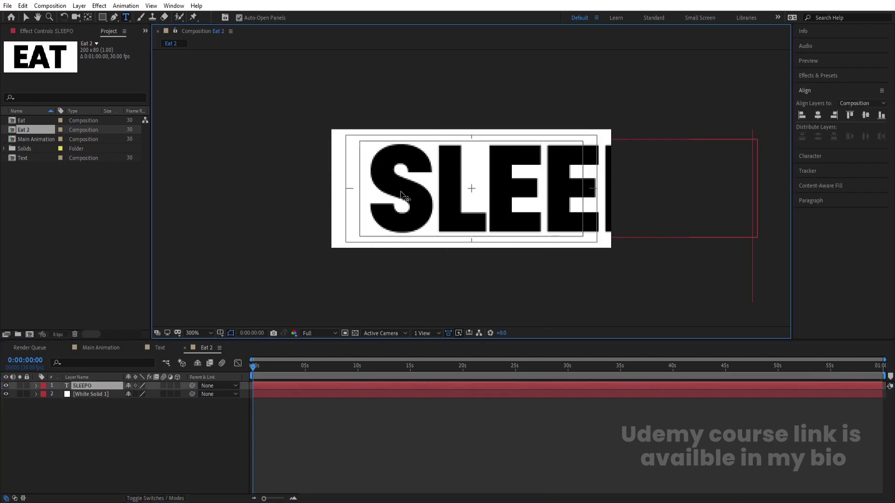
pyautogui.hotkey('ctrl', 'a')
pyautogui.write('SLEEP')
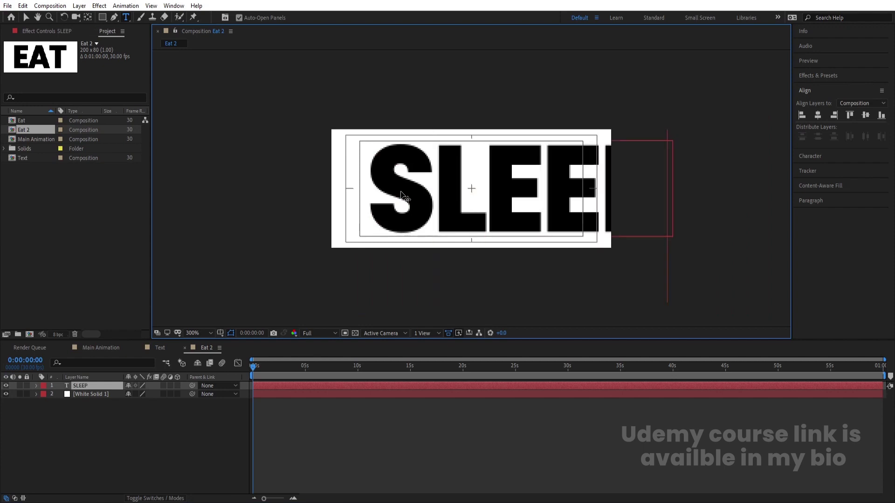
pyautogui.press('.')
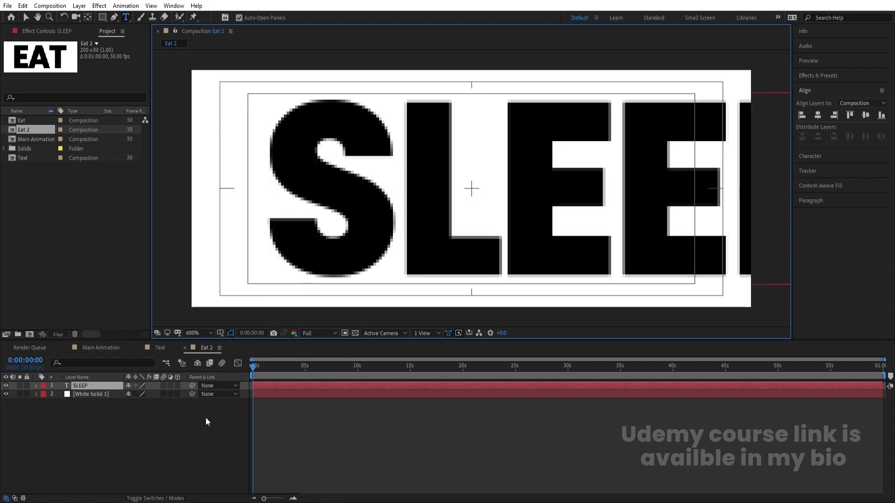
pyautogui.click(152, 437)
# - Centre SLEEP's anchor point horizontally in the comp and scale it to 166%
pyautogui.click(104, 387)
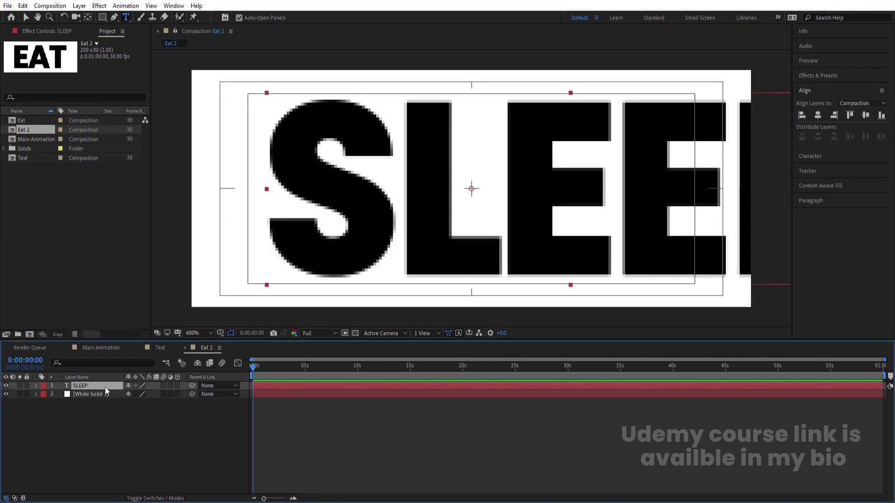
pyautogui.hotkey('ctrl', 'alt', 'Home')
pyautogui.click(818, 116)
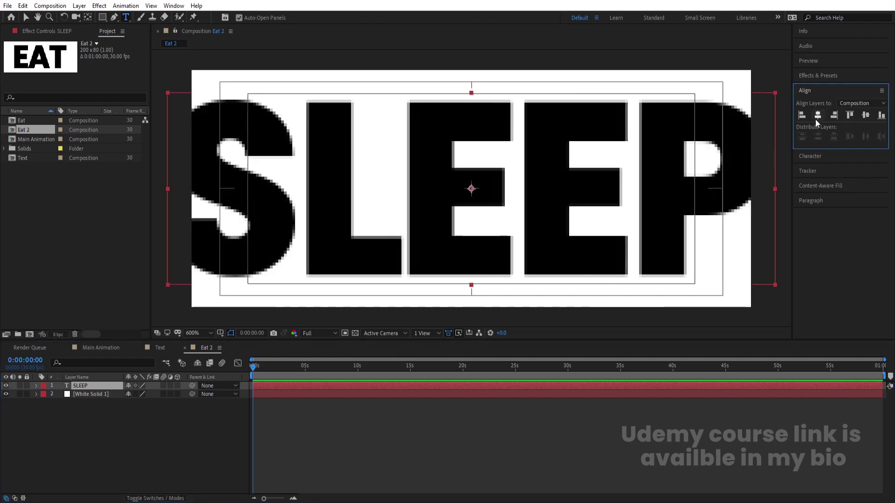
pyautogui.press('s')
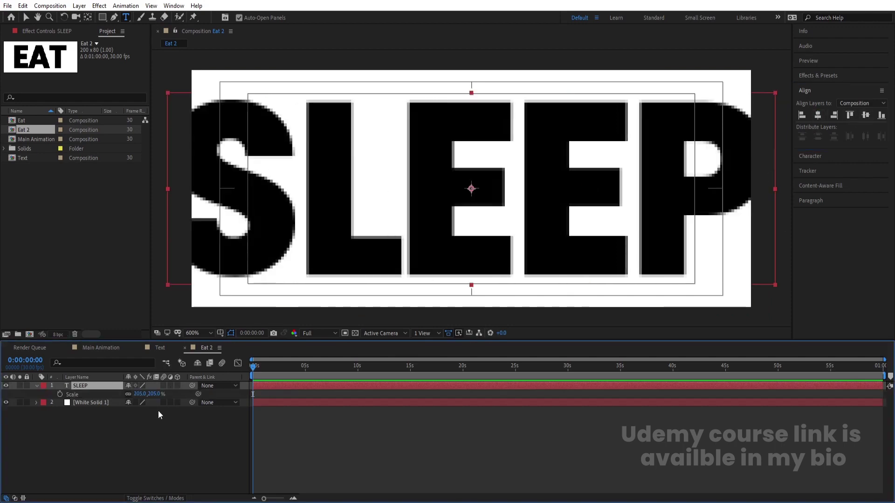
pyautogui.moveTo(141, 394); pyautogui.dragTo(125, 395)
pyautogui.click(150, 424)
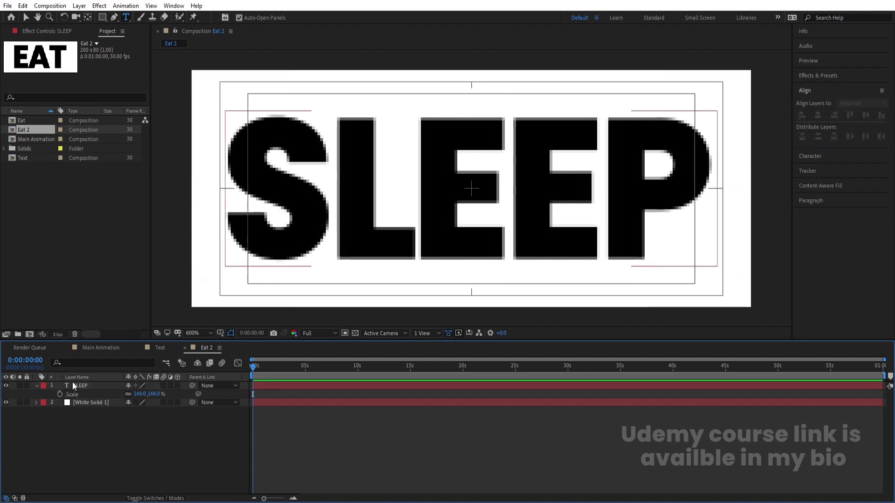
# - Set the SLEEP text fill to white and select White Solid 1
pyautogui.click(101, 386)
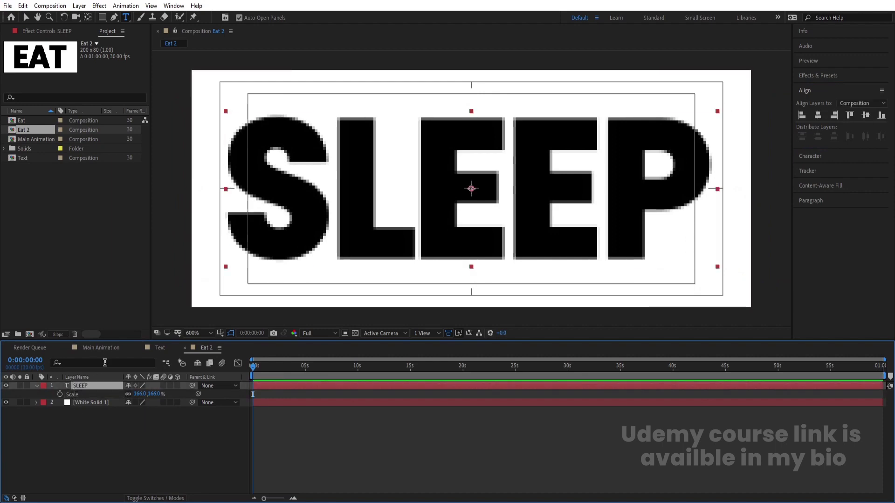
pyautogui.click(808, 156)
pyautogui.click(861, 132)
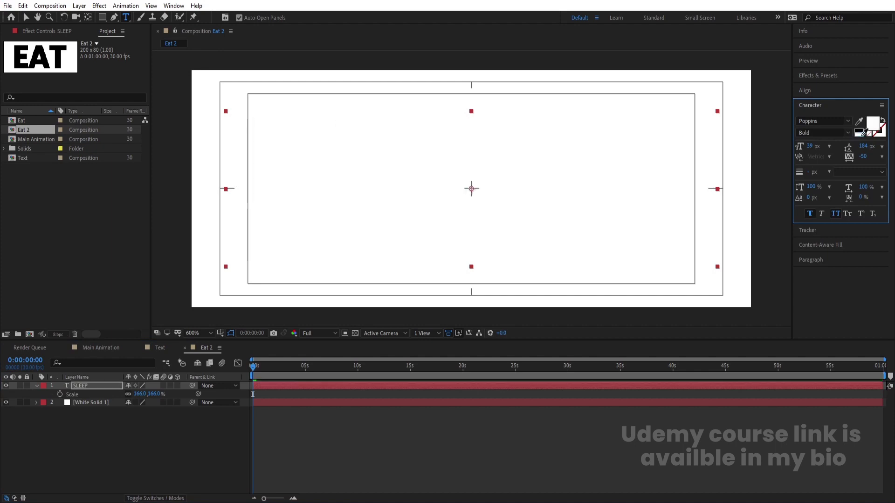
pyautogui.click(95, 404)
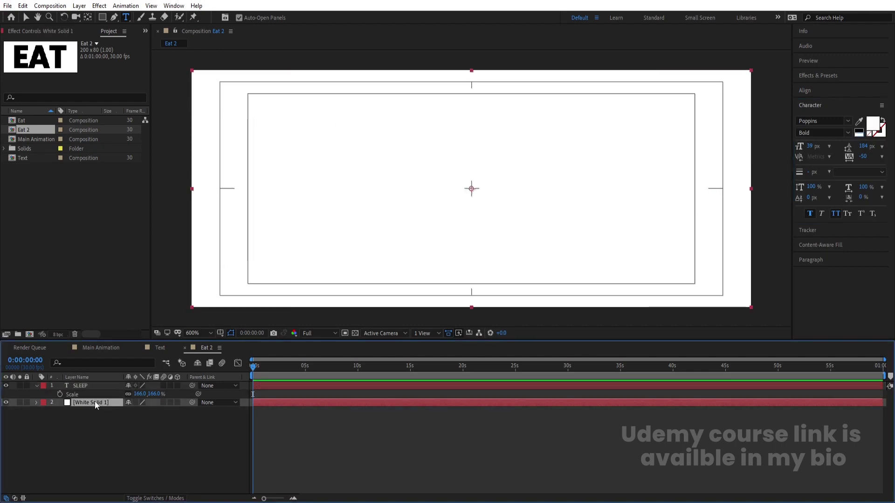
# - Change the background solid's colour to black and fit the comp in the viewer
pyautogui.hotkey('ctrl', 'shift', 'y')
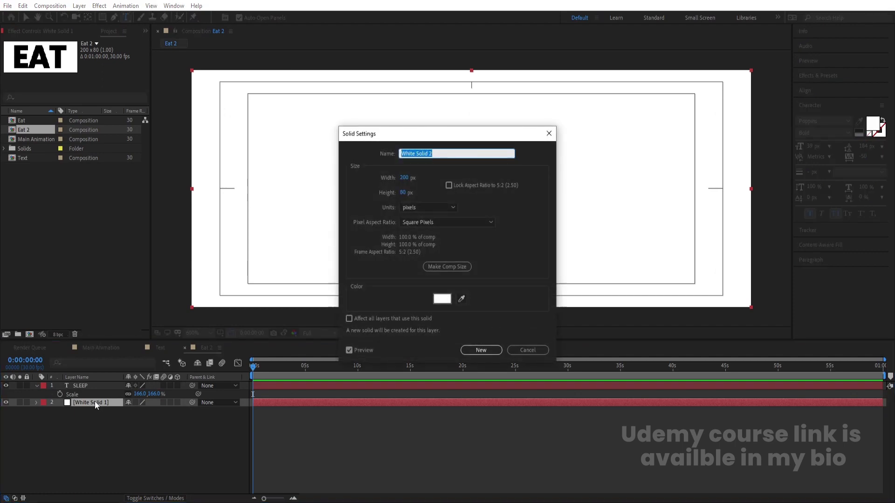
pyautogui.click(441, 299)
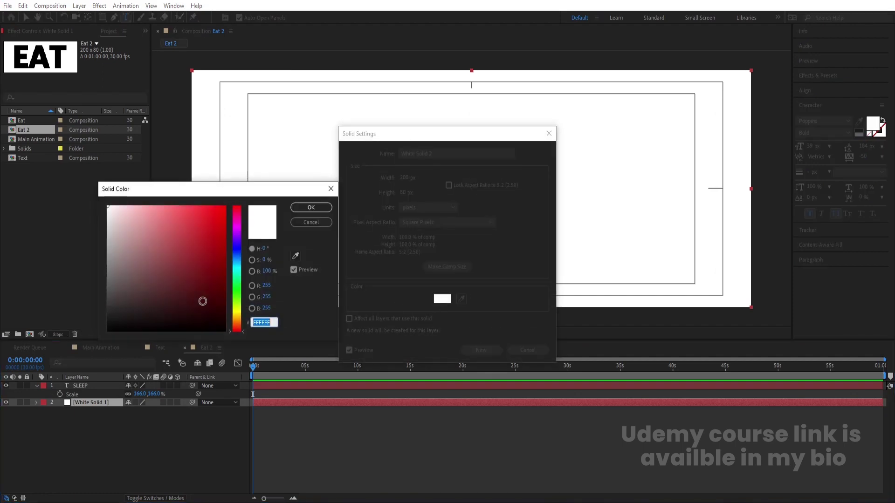
pyautogui.moveTo(200, 300); pyautogui.dragTo(229, 347)
pyautogui.click(311, 208)
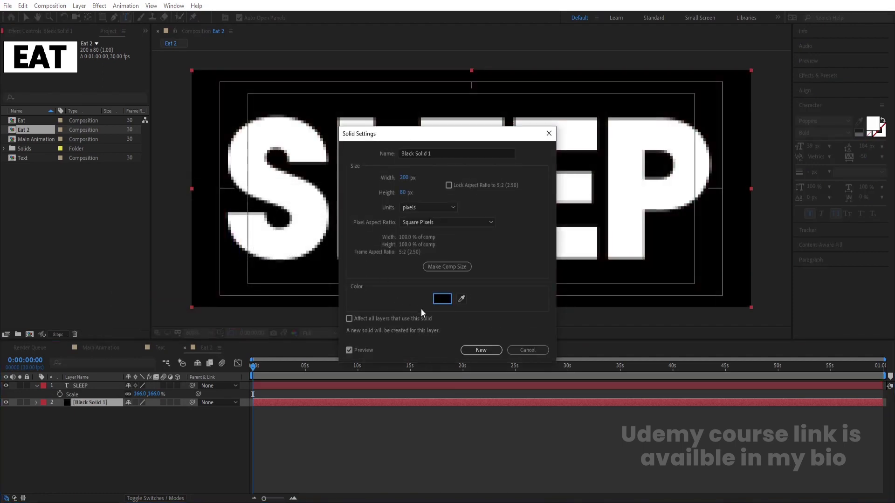
pyautogui.click(500, 351)
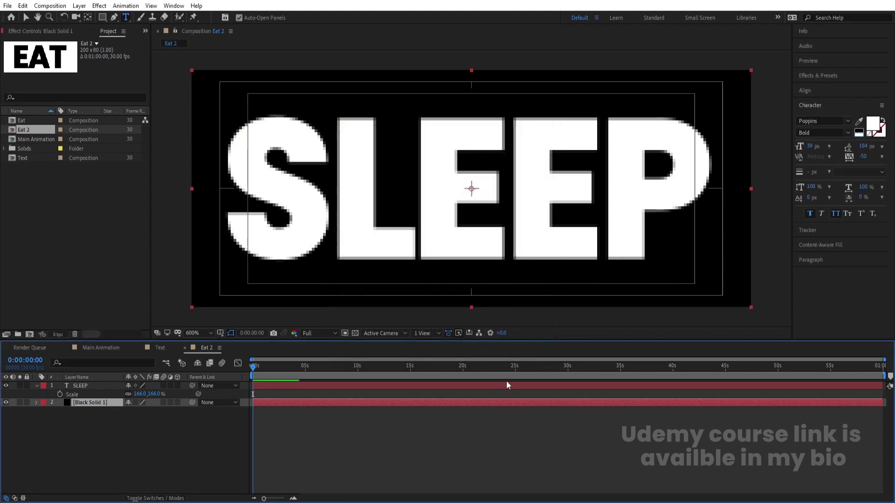
pyautogui.click(203, 334)
pyautogui.click(196, 158)
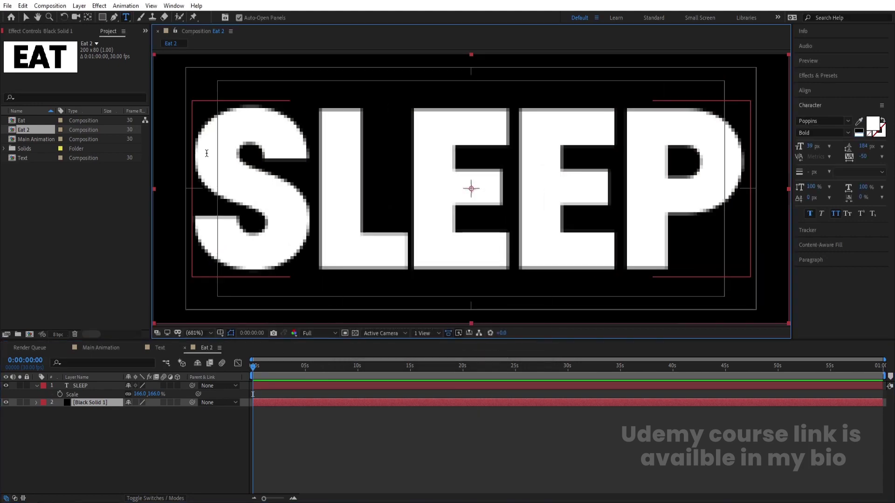
# - Return to the Text comp and start renaming Eat 2 in the Project panel
pyautogui.click(159, 349)
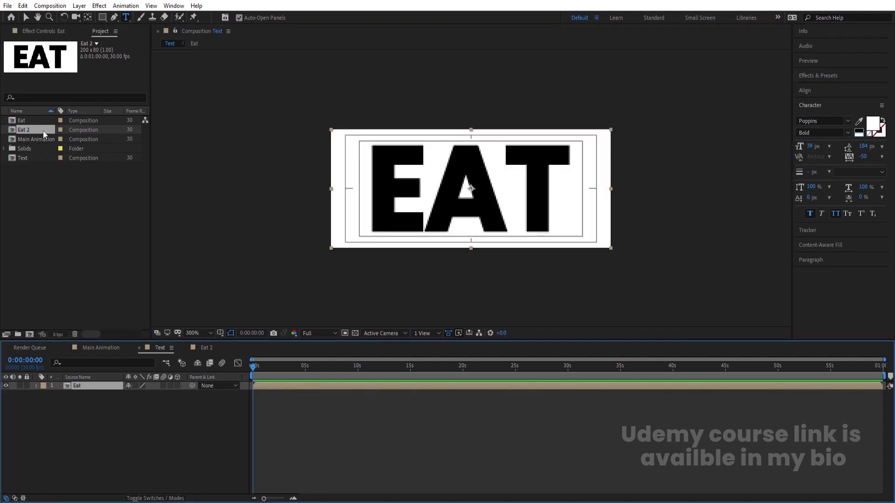
pyautogui.click(21, 130)
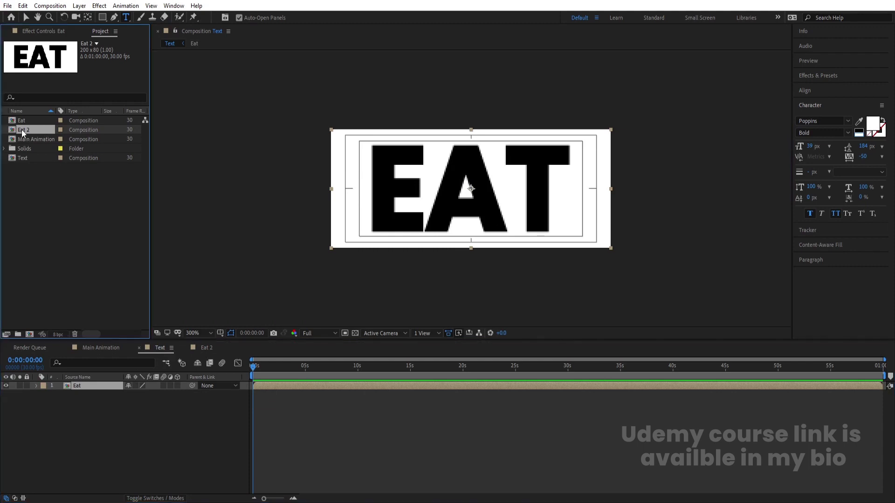
pyautogui.press('Return')
# - Rename Eat 2 to SLEEP and stack Eat, SLEEP, and an Eat copy in Text
pyautogui.write('SLEEP')
pyautogui.press('Return')
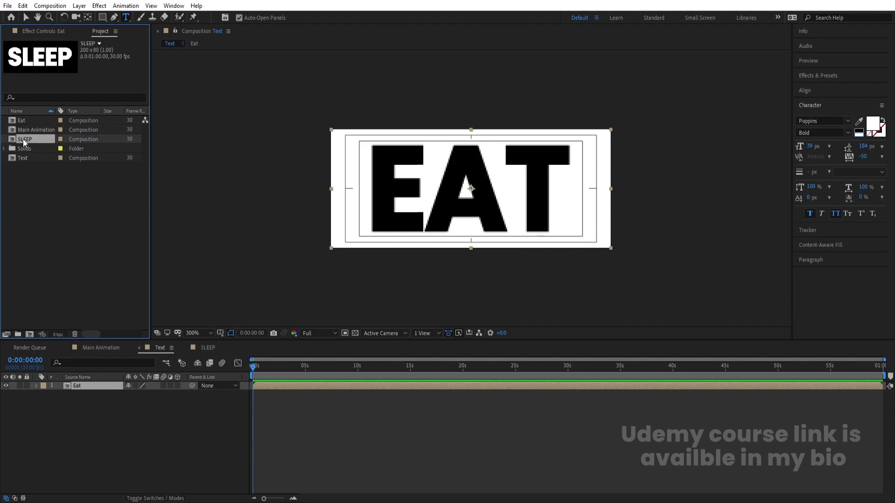
pyautogui.moveTo(24, 139); pyautogui.dragTo(40, 434)
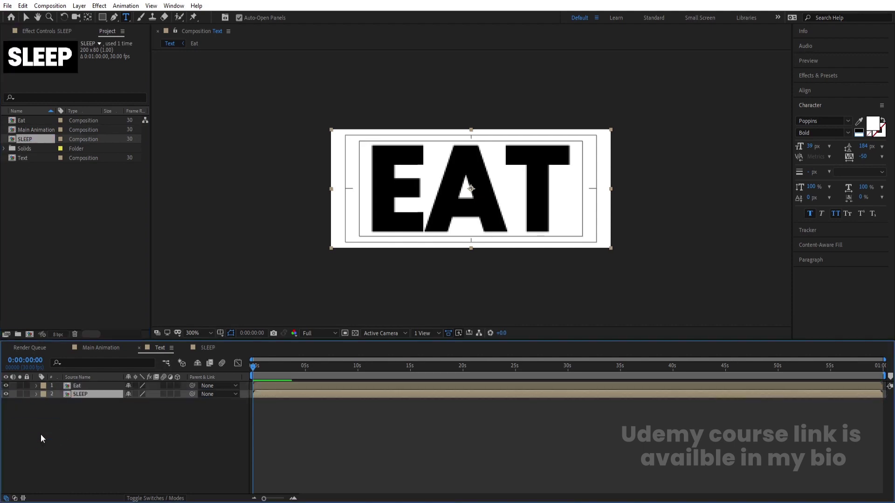
pyautogui.click(80, 385)
pyautogui.hotkey('ctrl', 'd')
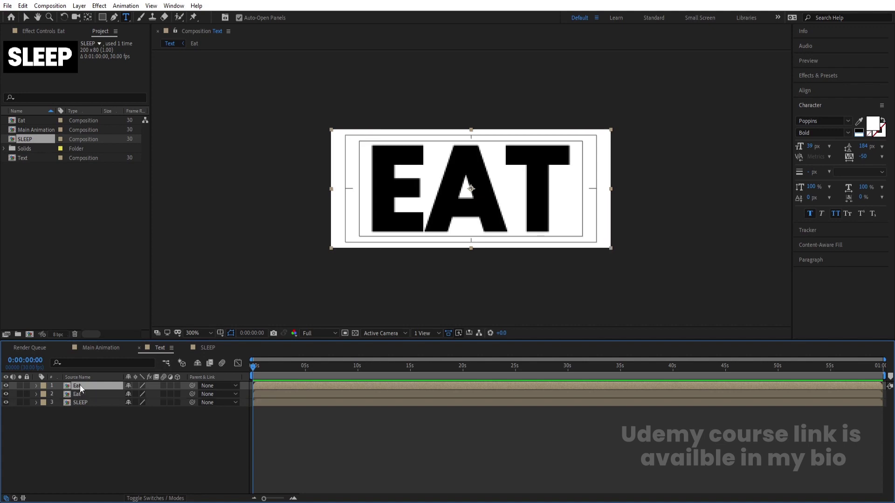
pyautogui.moveTo(80, 385); pyautogui.dragTo(84, 429)
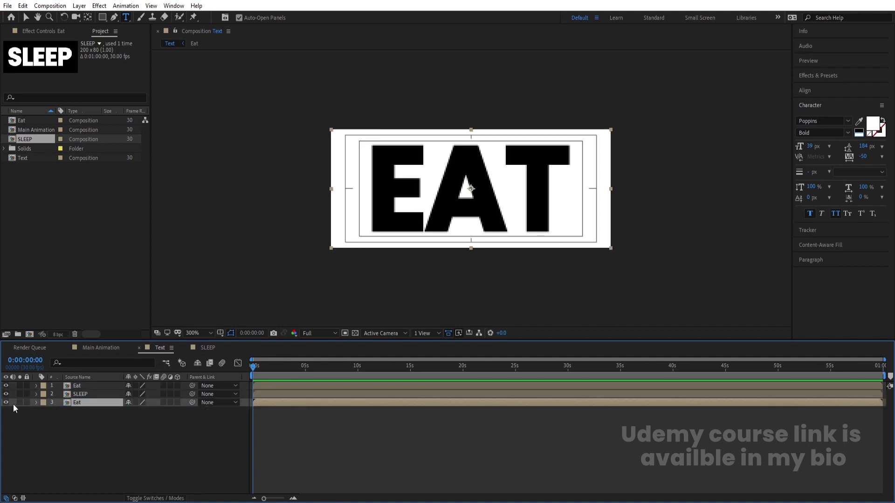
pyautogui.click(93, 386)
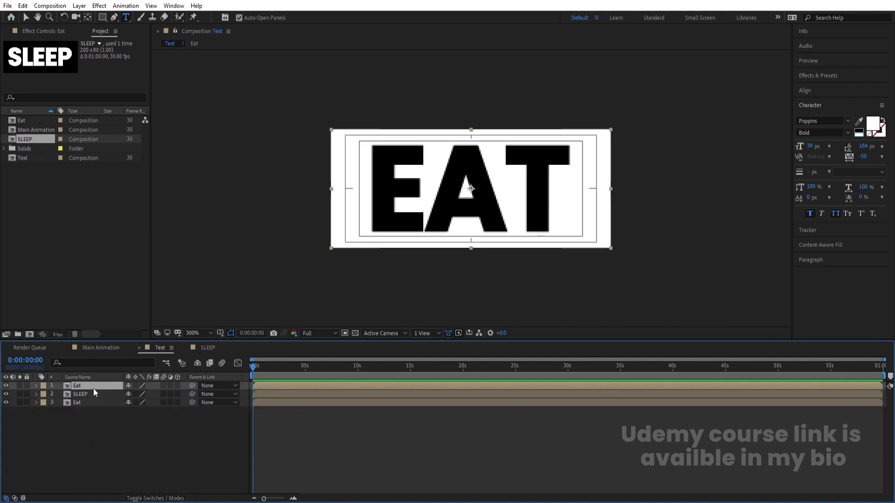
# - Keyframe the top Eat layer's Position at 0s and raise it to Y -40 at 1 second
pyautogui.press('p')
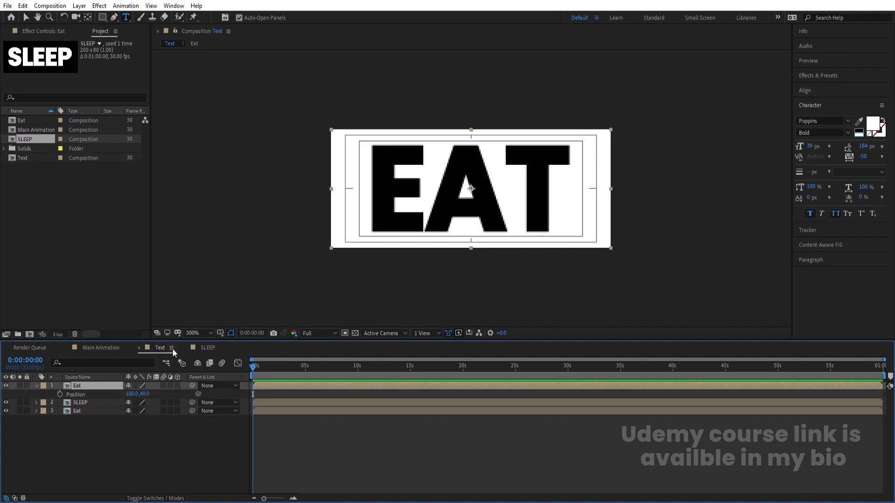
pyautogui.click(60, 394)
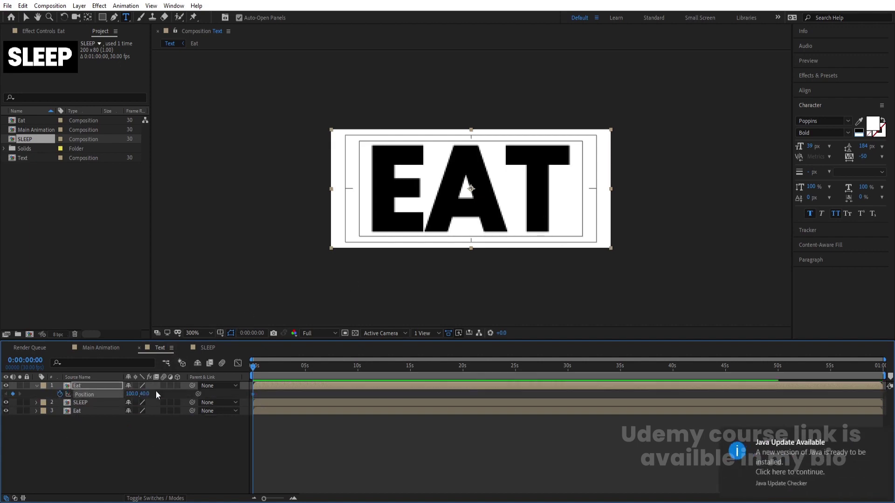
pyautogui.click(881, 437)
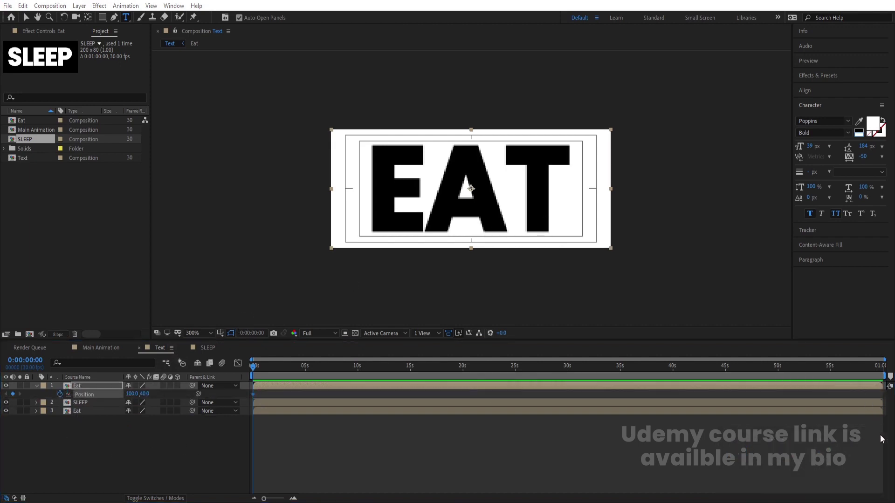
pyautogui.press('=')
pyautogui.press('=')
pyautogui.press('=')
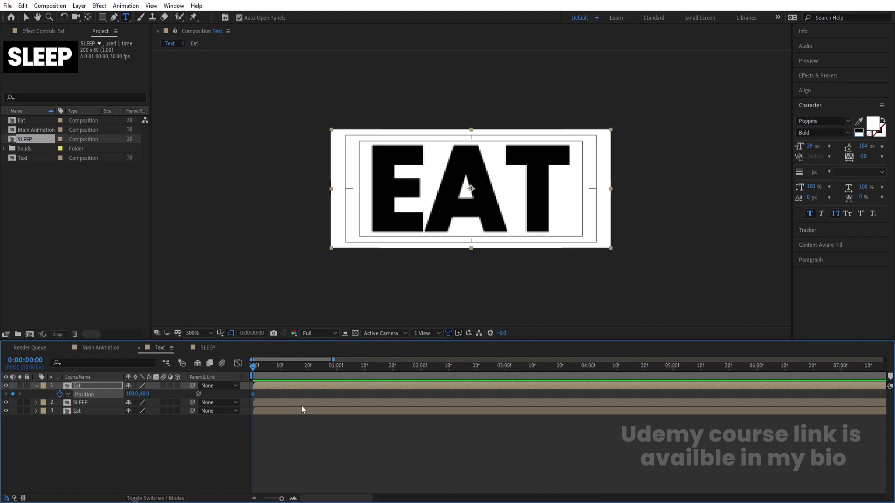
pyautogui.press('Num_Lock')
pyautogui.press('-')
pyautogui.press('-')
pyautogui.press('=')
pyautogui.press('=')
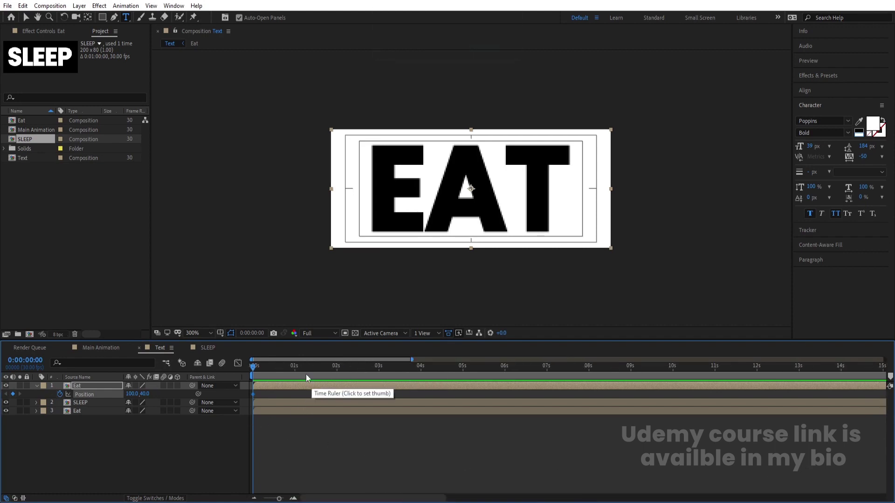
pyautogui.click(336, 367)
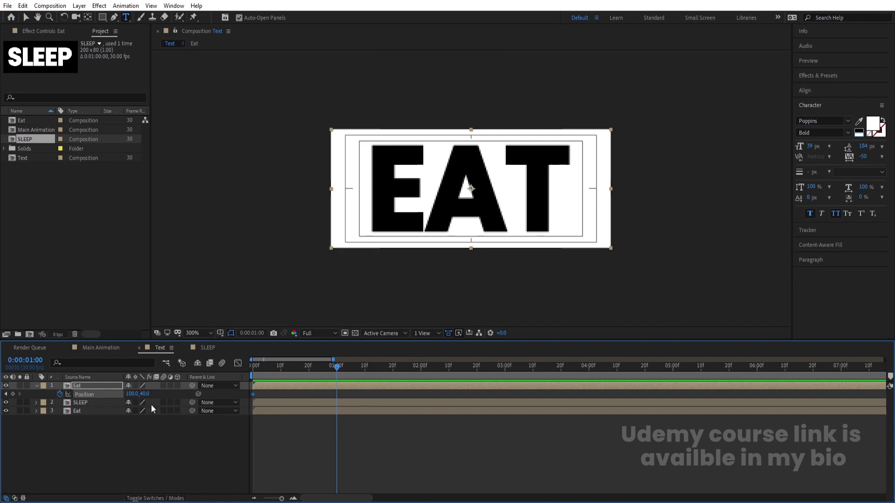
pyautogui.moveTo(139, 394); pyautogui.dragTo(107, 395)
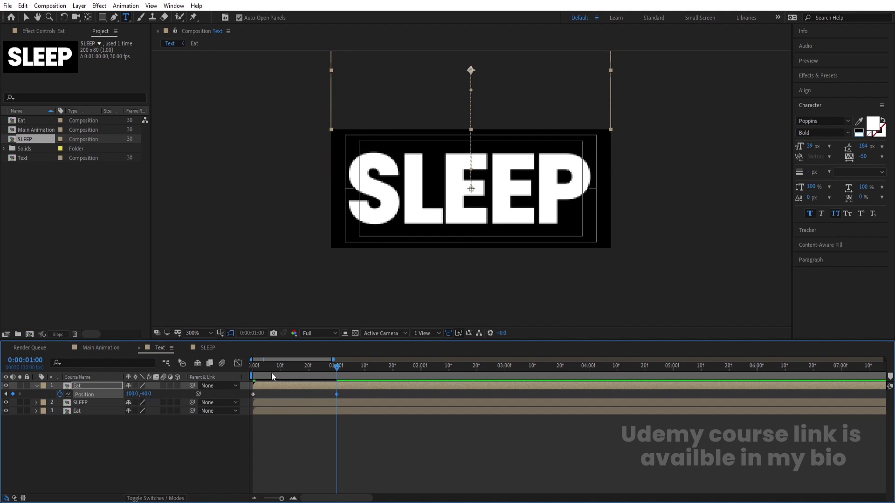
pyautogui.moveTo(272, 373); pyautogui.dragTo(142, 388)
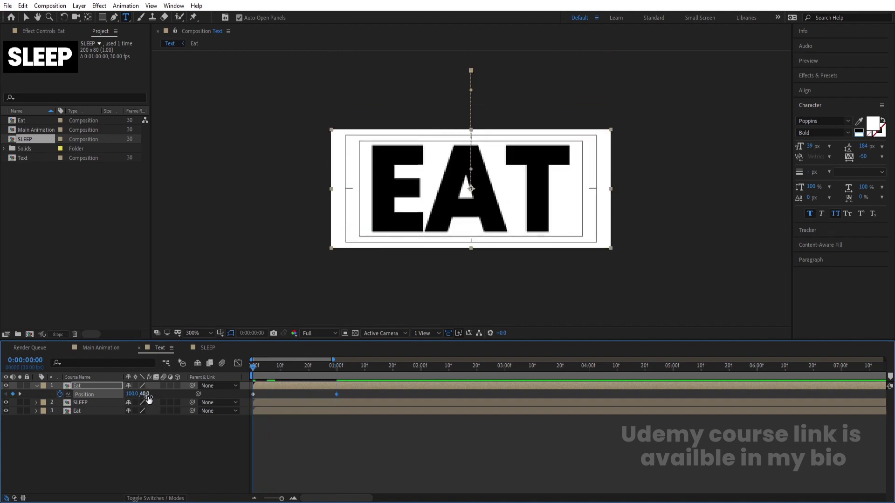
pyautogui.press('k')
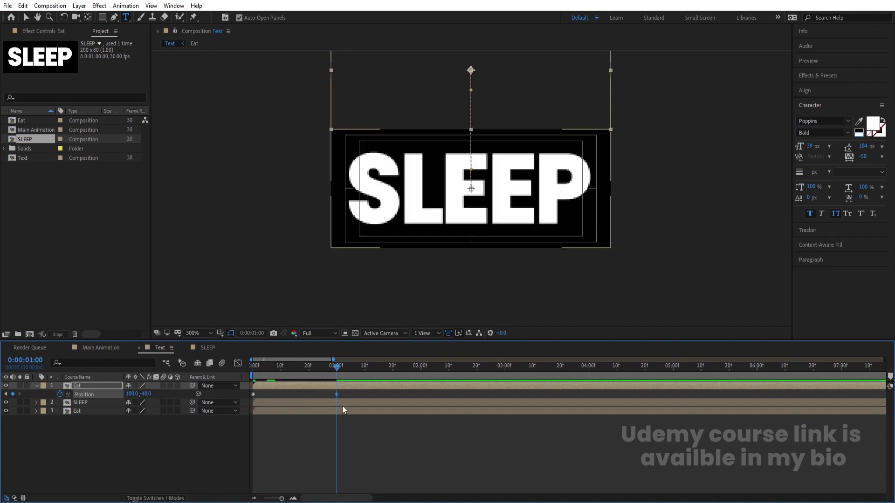
# - Add a hold Position keyframe at 1:10, undoing a trial -80 keyframe at 2:10
pyautogui.click(365, 371)
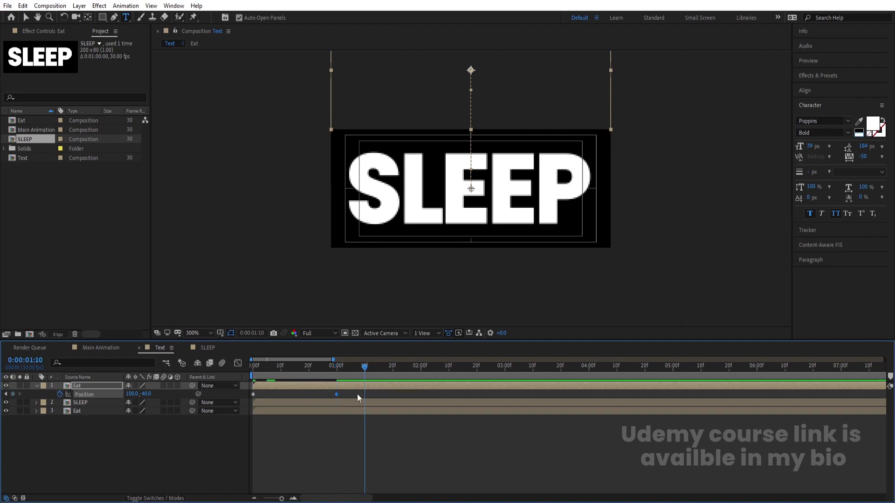
pyautogui.click(13, 394)
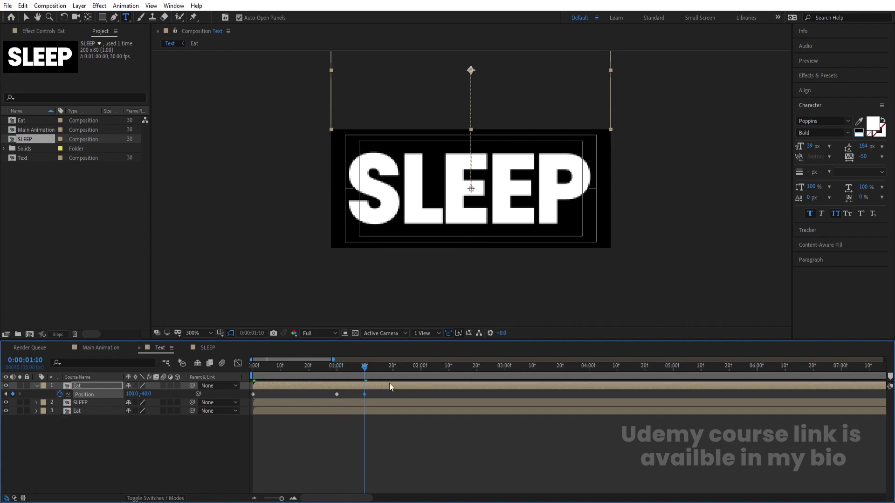
pyautogui.click(448, 368)
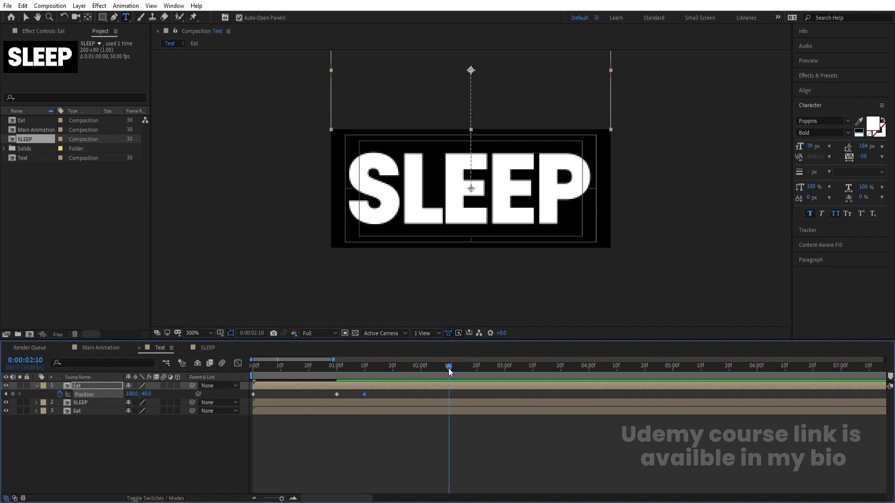
pyautogui.click(146, 394)
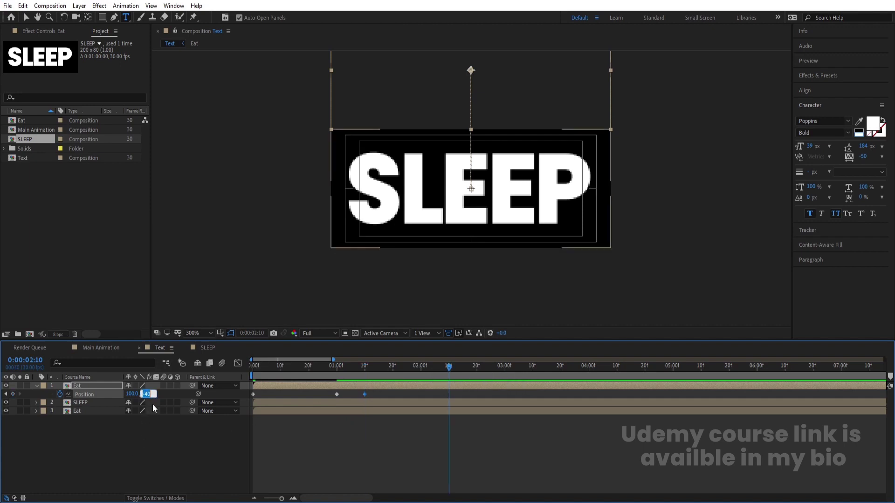
pyautogui.write('-80')
pyautogui.press('Return')
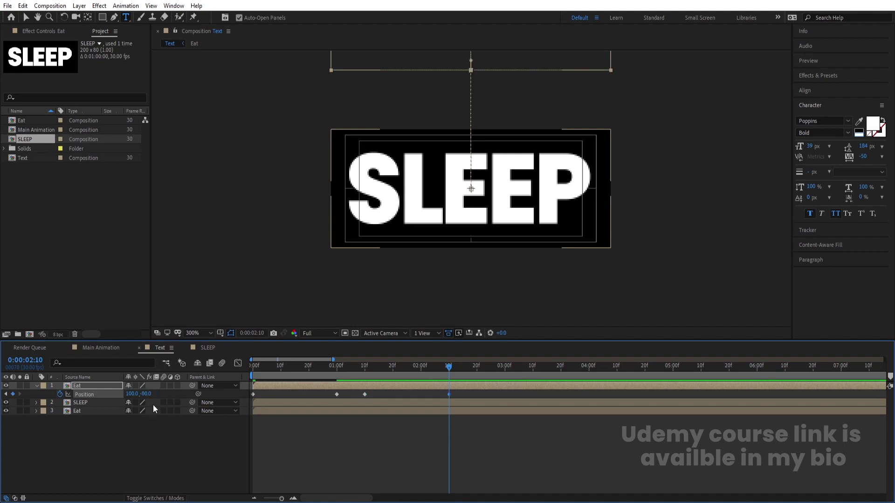
pyautogui.hotkey('ctrl', 'z')
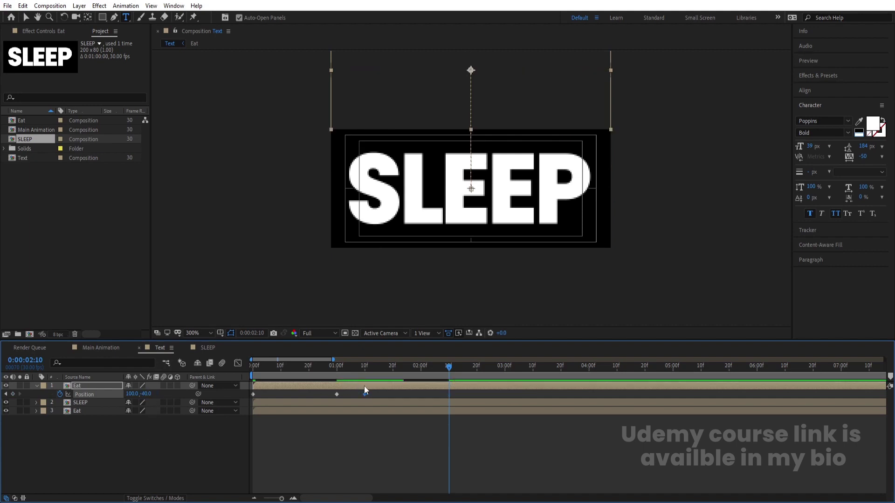
pyautogui.moveTo(376, 373); pyautogui.dragTo(365, 374)
pyautogui.click(82, 404)
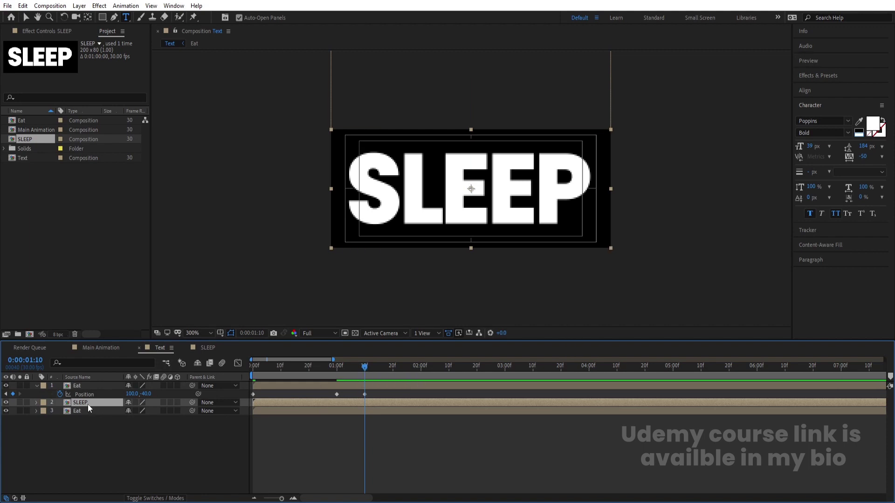
# - Parent SLEEP to the top Eat layer and move Eat to 100, -120 at 0:00:02:10
pyautogui.moveTo(193, 404); pyautogui.dragTo(88, 393)
pyautogui.click(449, 368)
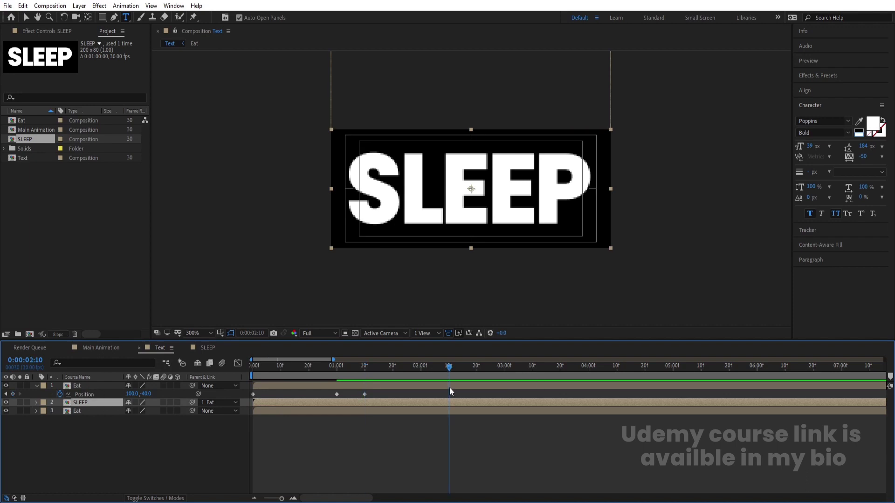
pyautogui.click(119, 389)
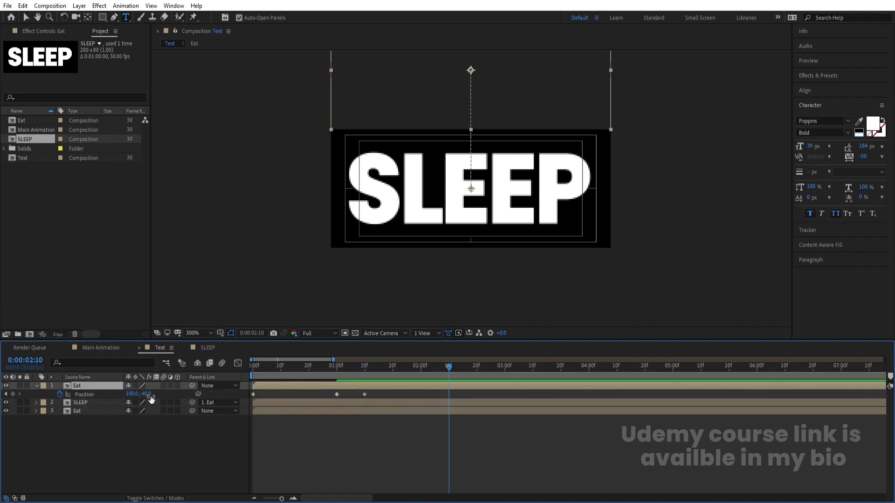
pyautogui.moveTo(147, 394); pyautogui.dragTo(107, 401)
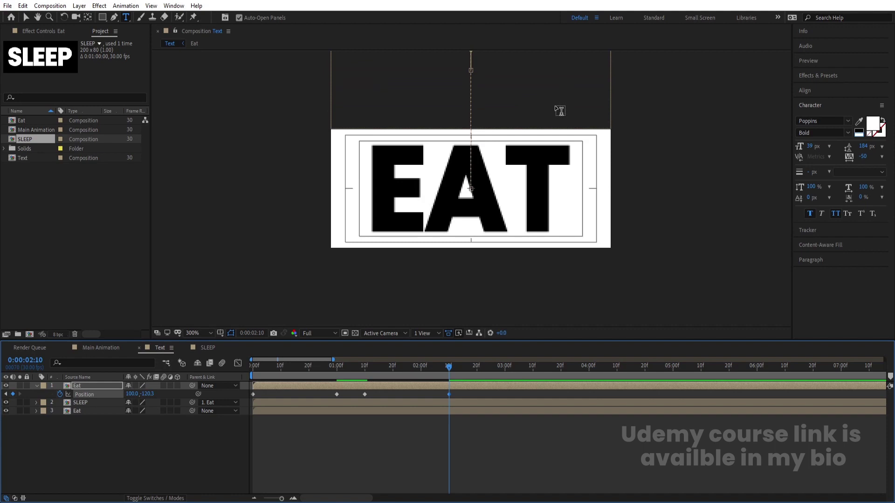
pyautogui.moveTo(559, 110); pyautogui.dragTo(560, 110)
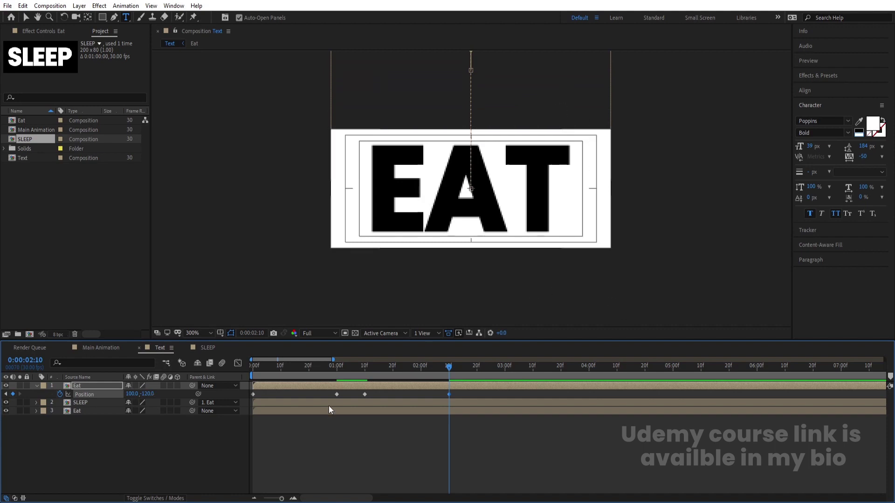
# - Preview the animation, then parent the bottom Eat layer to the top Eat layer
pyautogui.click(309, 368)
pyautogui.press('Home')
pyautogui.press('space')
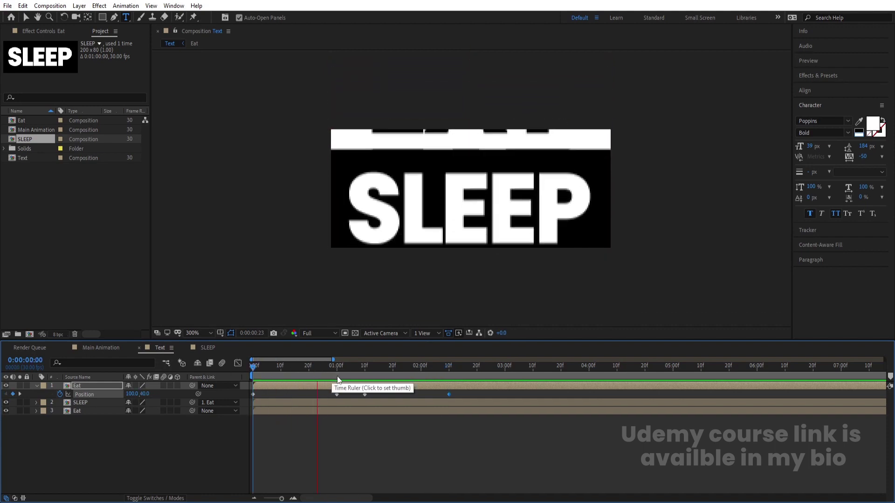
pyautogui.press('space')
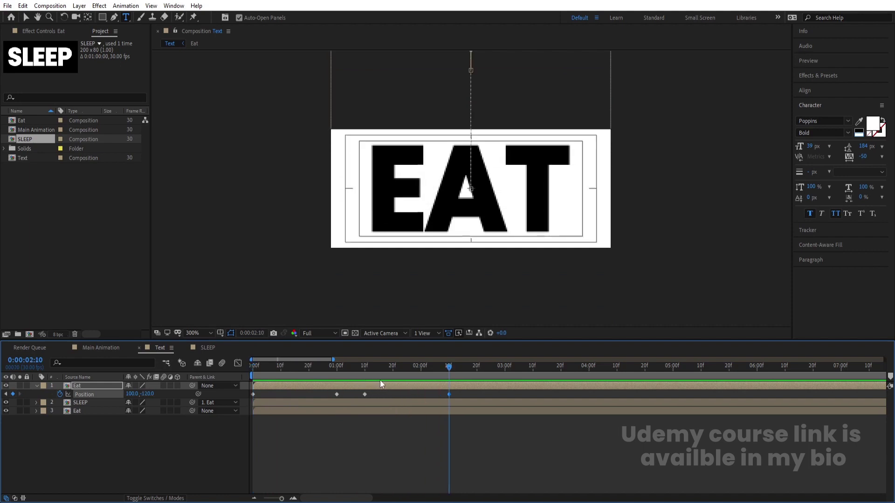
pyautogui.click(90, 410)
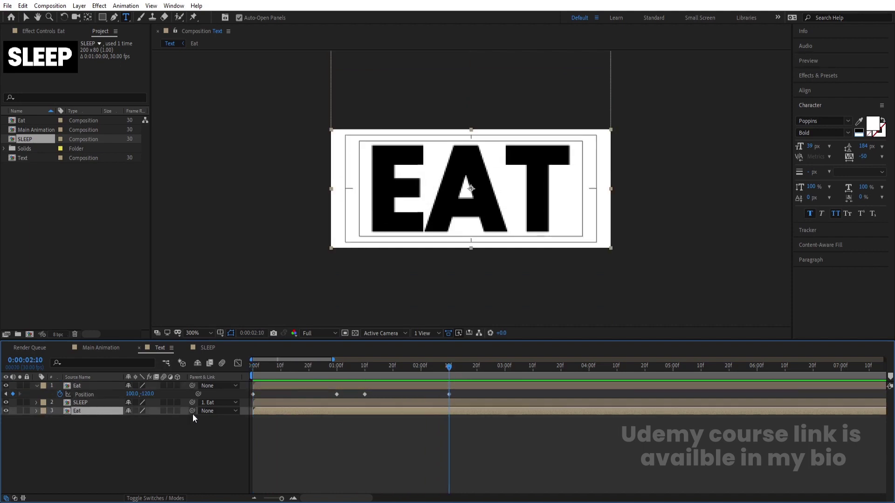
pyautogui.moveTo(192, 411); pyautogui.dragTo(80, 387)
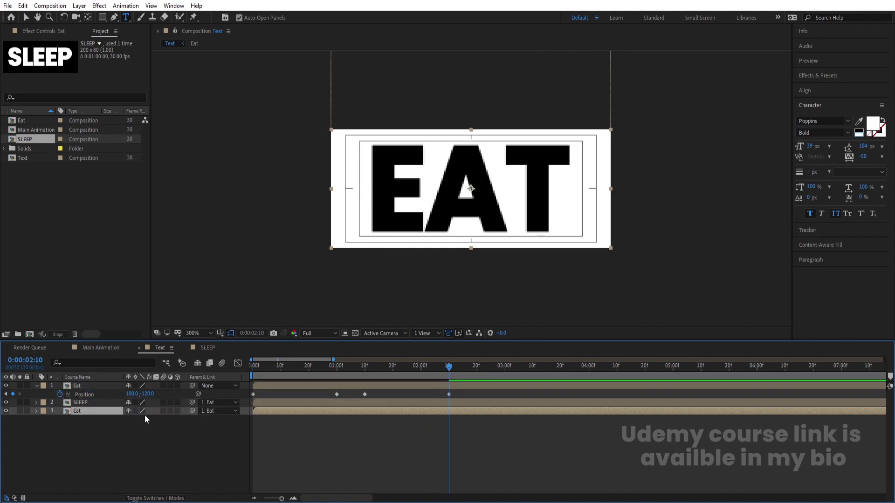
pyautogui.moveTo(331, 371); pyautogui.dragTo(231, 371)
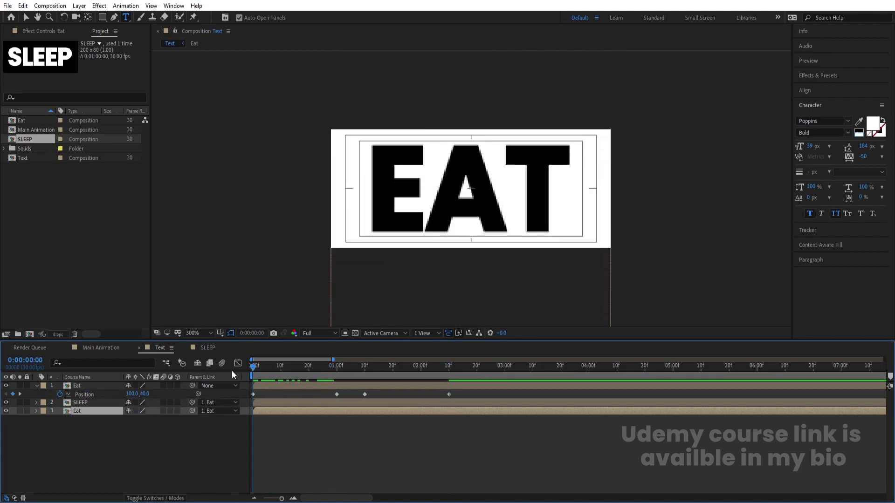
# - Preview, then add a Position keyframe at 0:00:02:20 holding 100, -120
pyautogui.press('space')
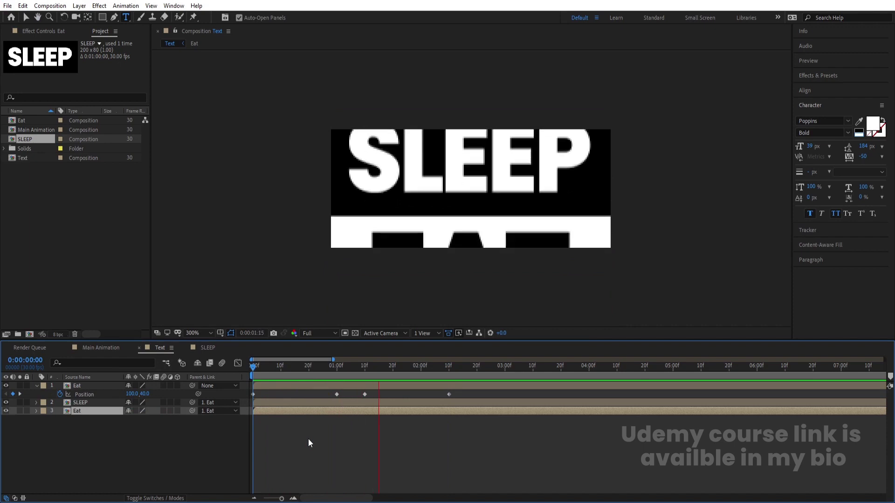
pyautogui.press('space')
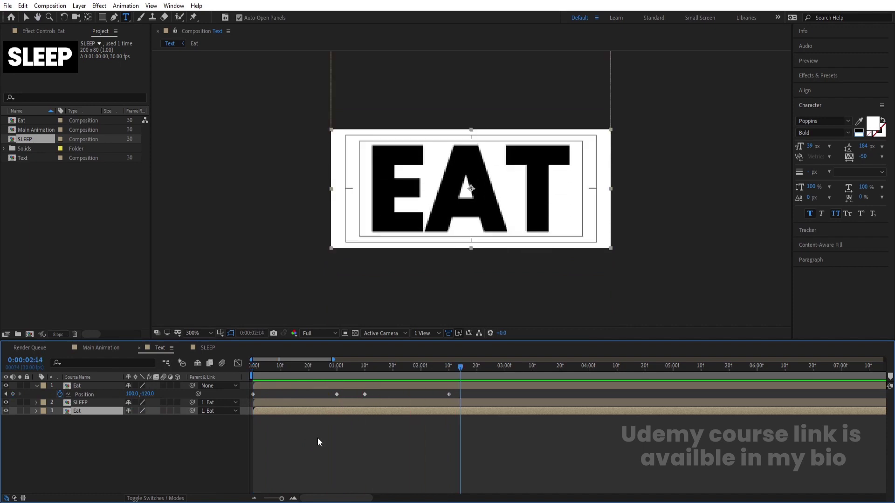
pyautogui.click(476, 368)
pyautogui.click(13, 394)
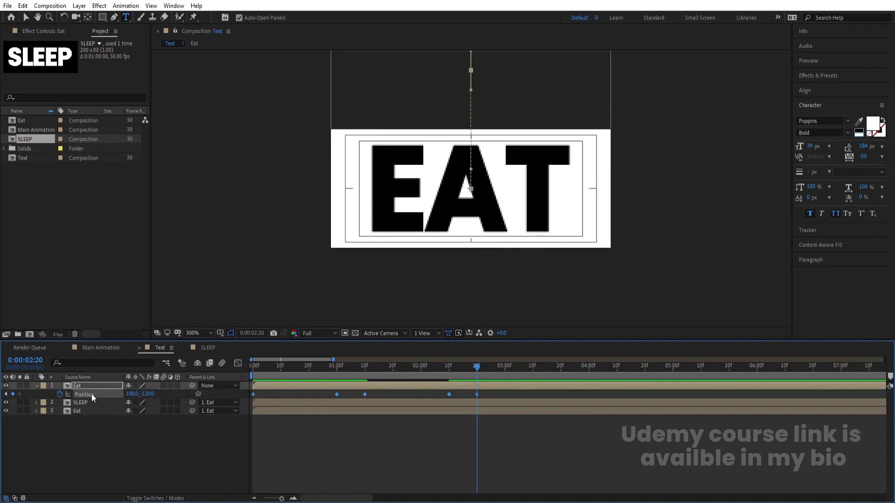
# - In the Graph Editor, steepen the ease on all five Position keyframes into sharp speed peaks
pyautogui.click(238, 364)
pyautogui.rightClick(355, 425)
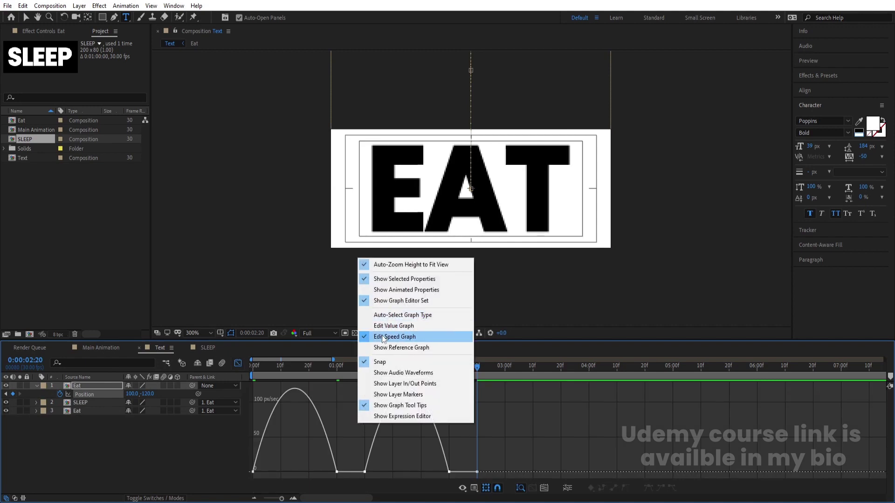
pyautogui.click(534, 429)
pyautogui.moveTo(533, 429); pyautogui.dragTo(250, 478)
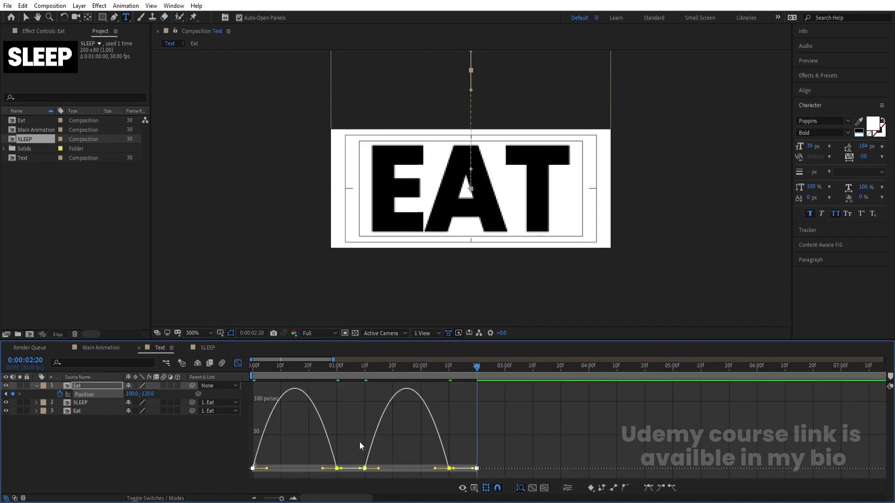
pyautogui.moveTo(434, 469); pyautogui.dragTo(396, 468)
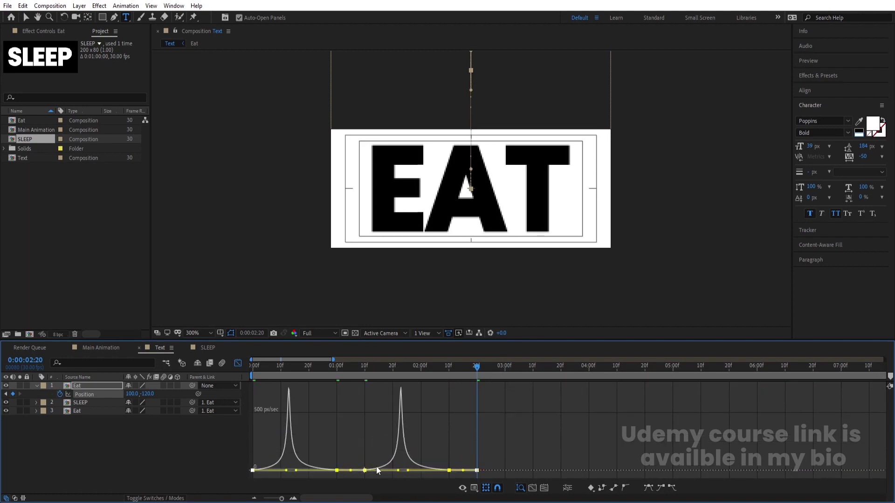
pyautogui.moveTo(264, 367); pyautogui.dragTo(224, 376)
pyautogui.press('space')
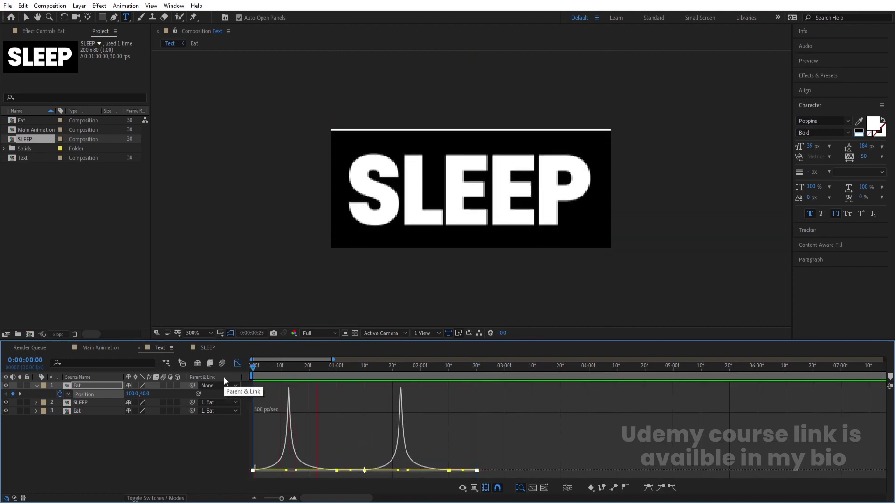
pyautogui.press('space')
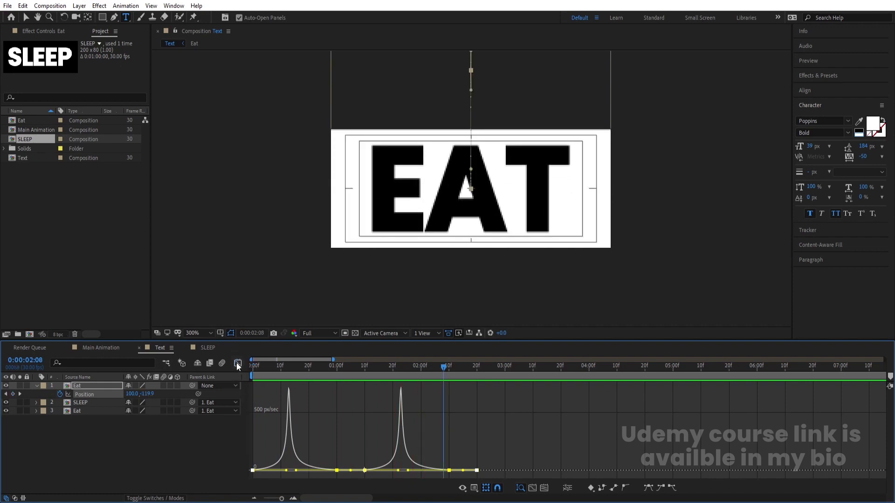
# - Close the Graph Editor, return to the first frame, and select all three layers
pyautogui.click(238, 363)
pyautogui.click(480, 367)
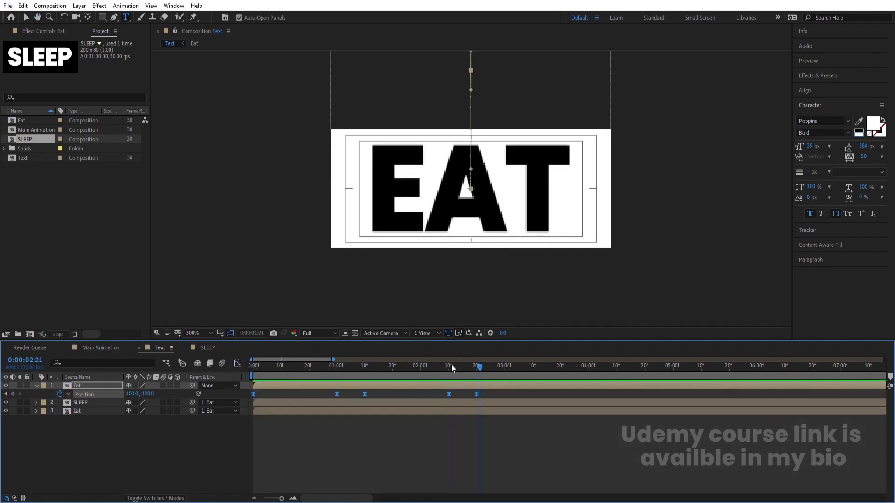
pyautogui.click(451, 364)
pyautogui.press('Home')
pyautogui.rightClick(115, 450)
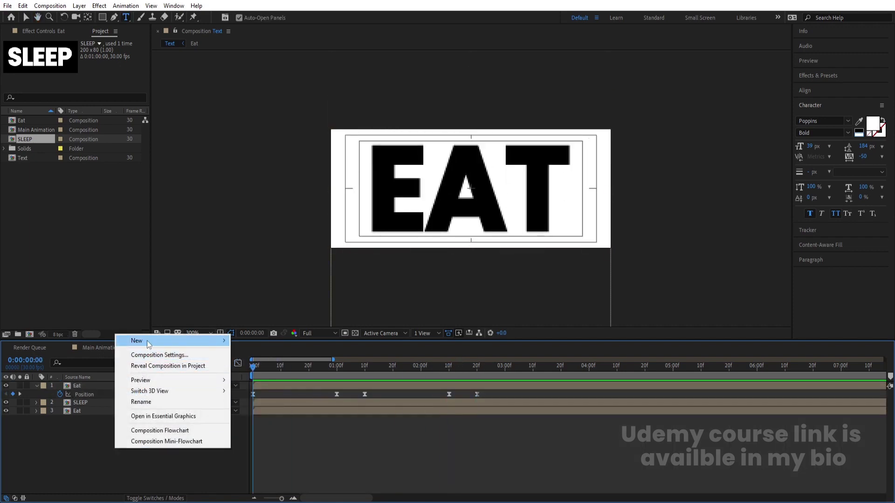
pyautogui.click(82, 452)
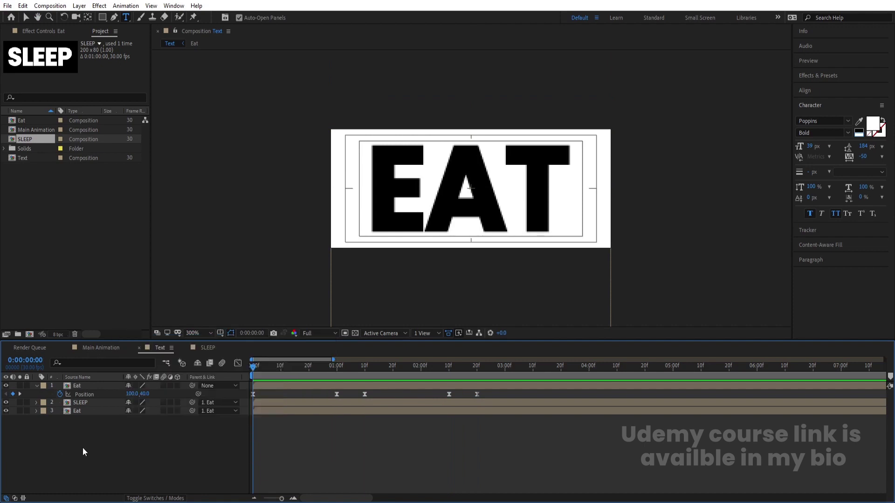
pyautogui.moveTo(92, 415); pyautogui.dragTo(71, 382)
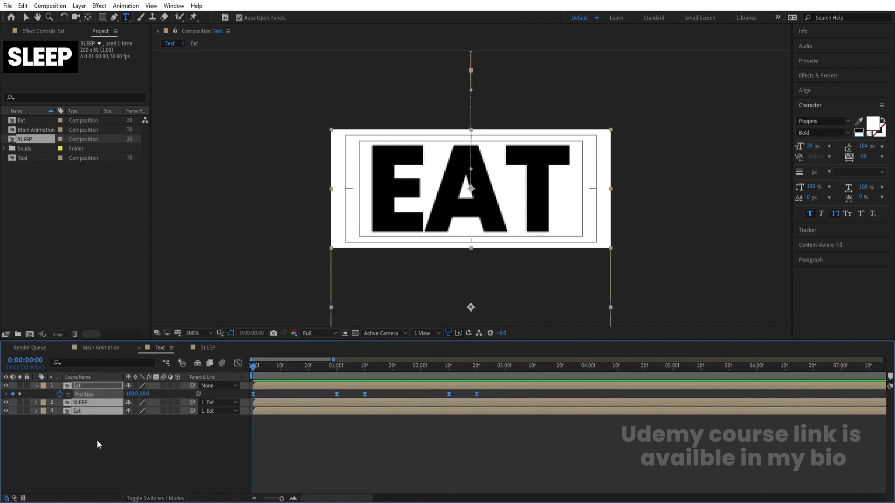
# - Pre-compose the three selected layers into a new comp named 'Text Animation'
pyautogui.hotkey('ctrl', 'shift', 'c')
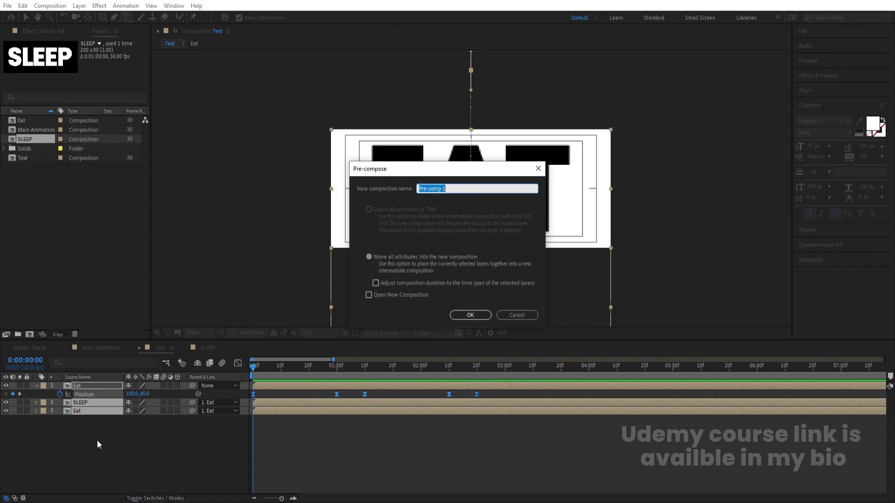
pyautogui.write('Text Animation')
pyautogui.press('Return')
# - Keyframe Text Animation's Scale at frame 0 and set it to 80% at 1:00
pyautogui.press('s')
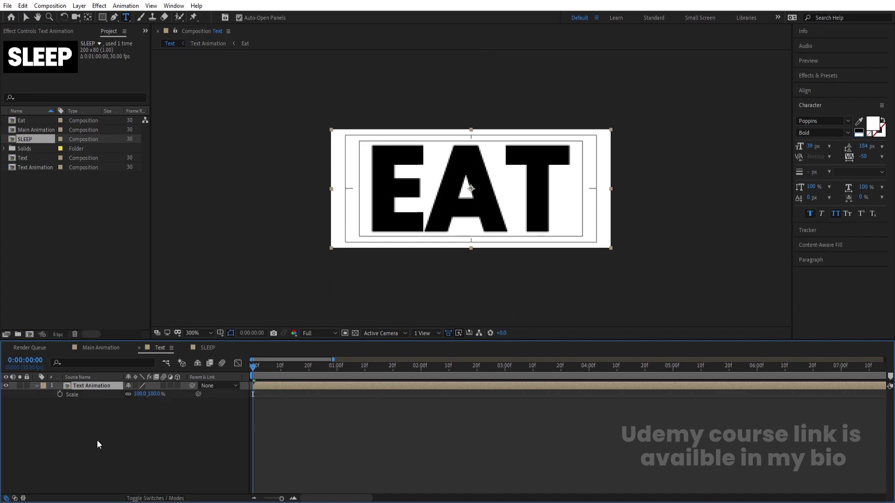
pyautogui.click(60, 394)
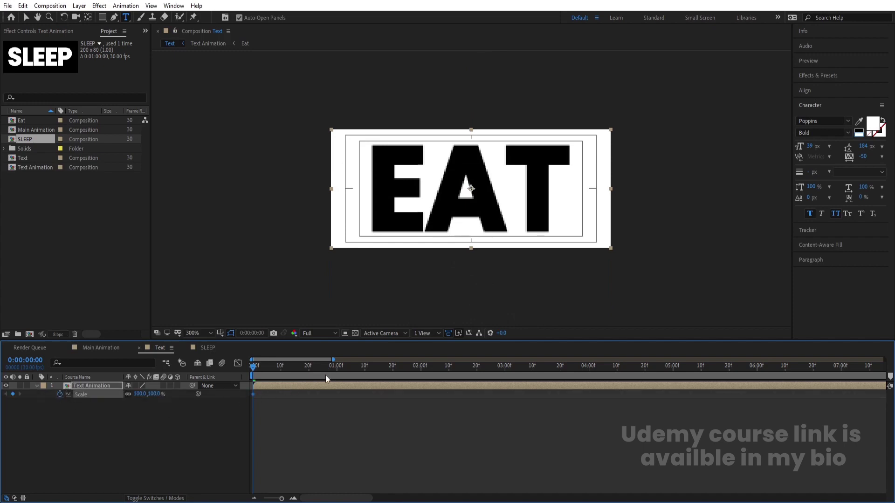
pyautogui.click(336, 368)
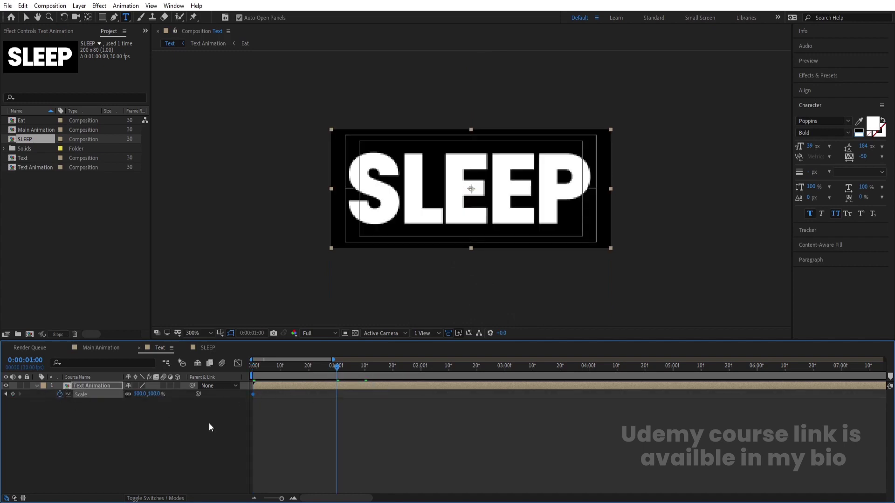
pyautogui.click(139, 396)
pyautogui.write('80')
pyautogui.press('Return')
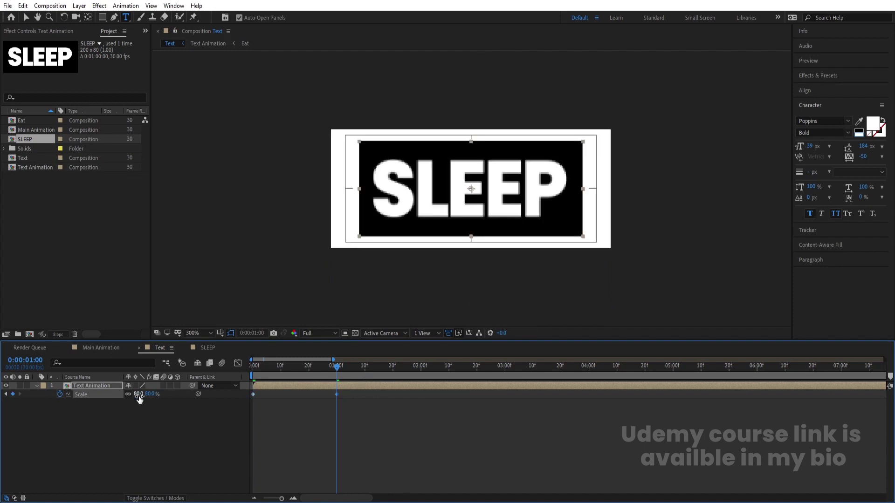
# - Add Scale keyframes at 1:10, 100% at 2:10 and 2:20, then select all five
pyautogui.click(364, 367)
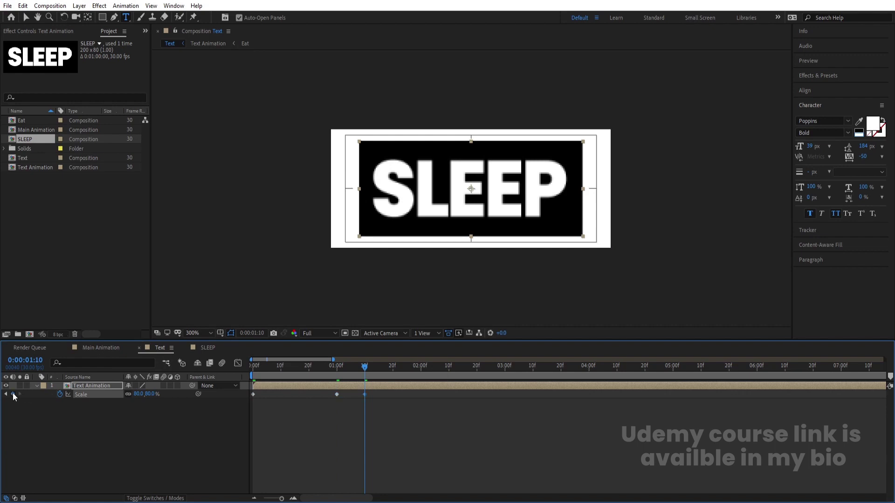
pyautogui.click(448, 371)
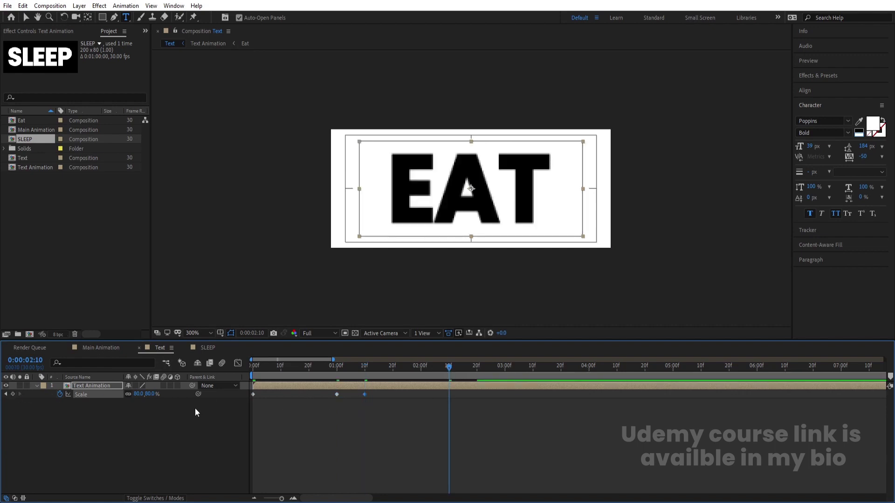
pyautogui.click(139, 394)
pyautogui.write('100')
pyautogui.press('Return')
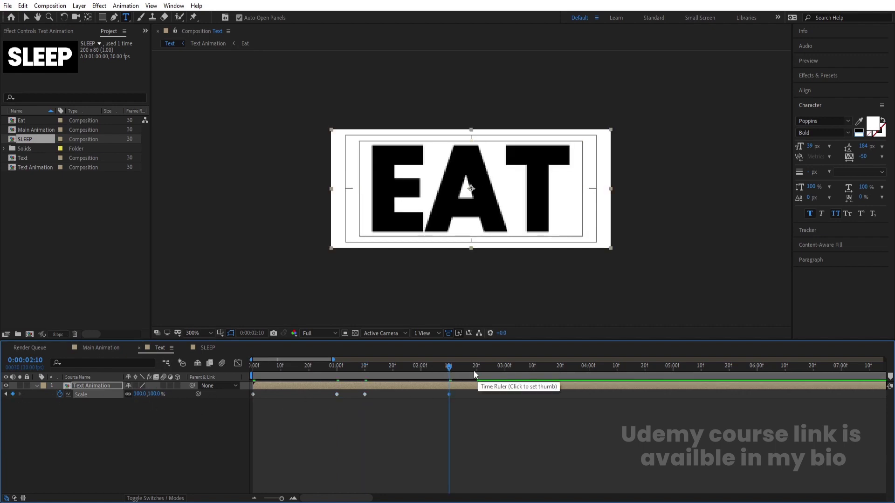
pyautogui.click(477, 366)
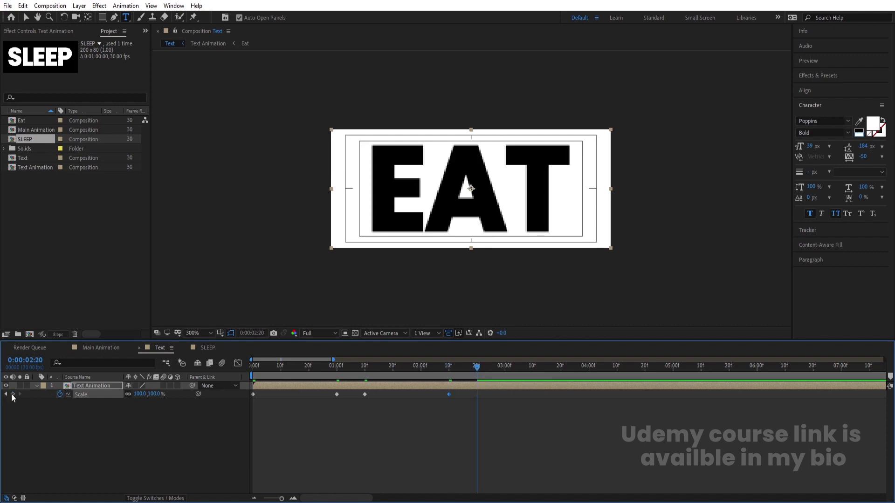
pyautogui.moveTo(520, 426); pyautogui.dragTo(186, 379)
# - In the Scale speed graph, drag the ease influence handles to steepen the curves
pyautogui.click(238, 363)
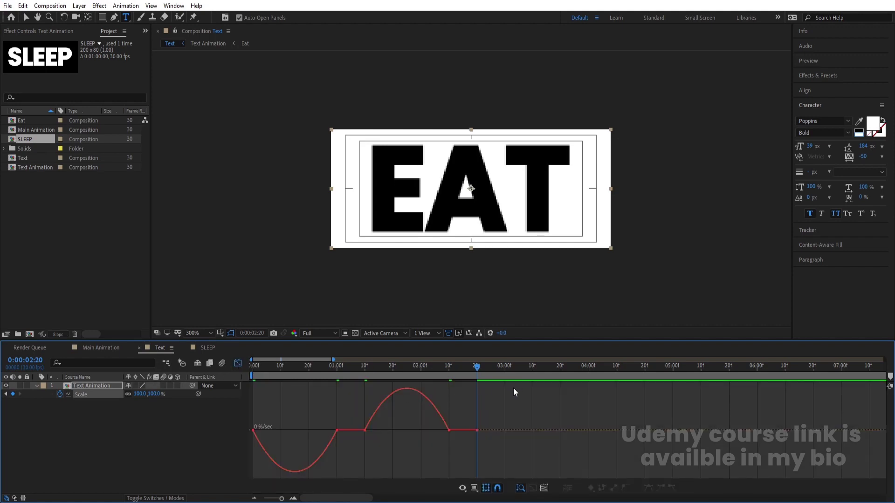
pyautogui.moveTo(535, 394); pyautogui.dragTo(249, 467)
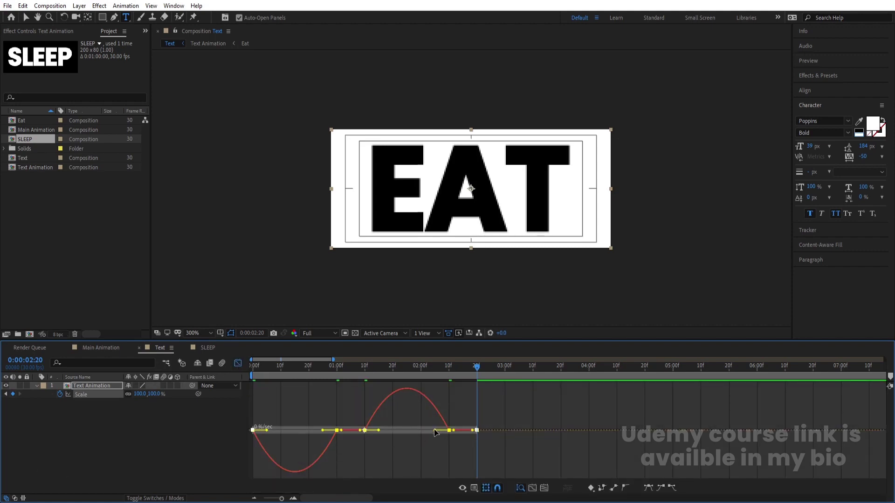
pyautogui.moveTo(435, 431); pyautogui.dragTo(398, 430)
# - Preview the snappier scale animation from the start and return to the keyframe view
pyautogui.press('Home')
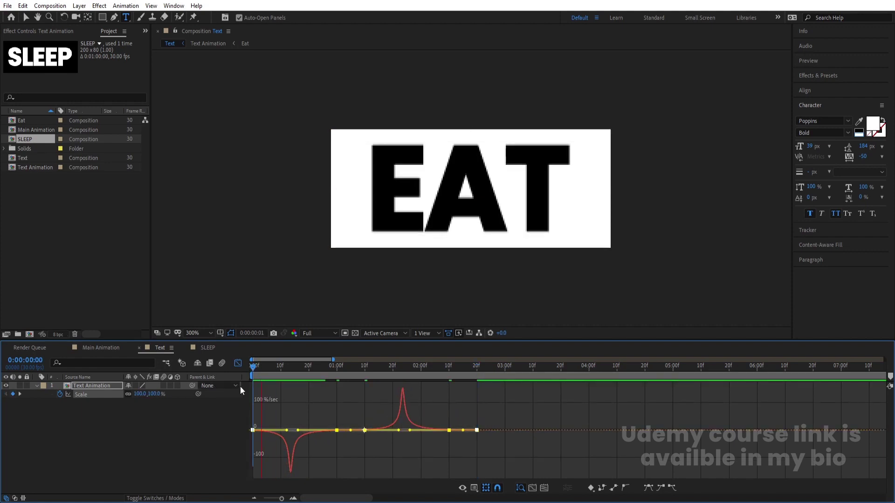
pyautogui.press('space')
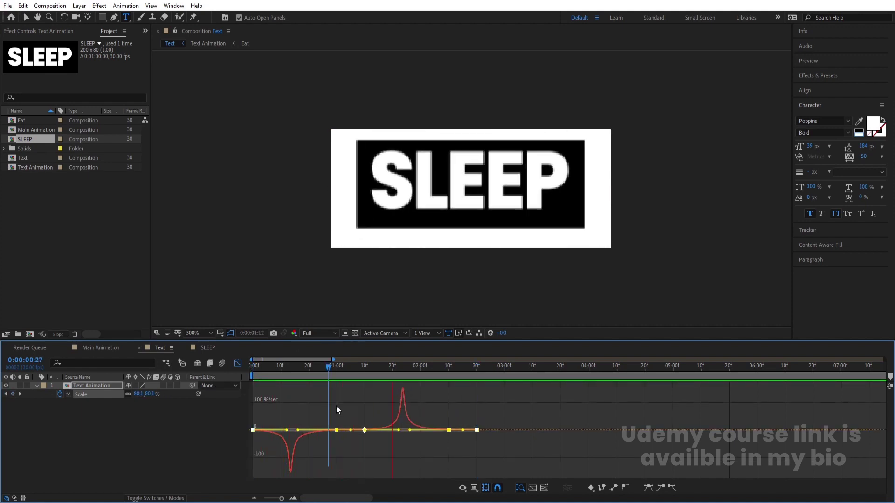
pyautogui.press('space')
pyautogui.click(238, 363)
pyautogui.click(89, 400)
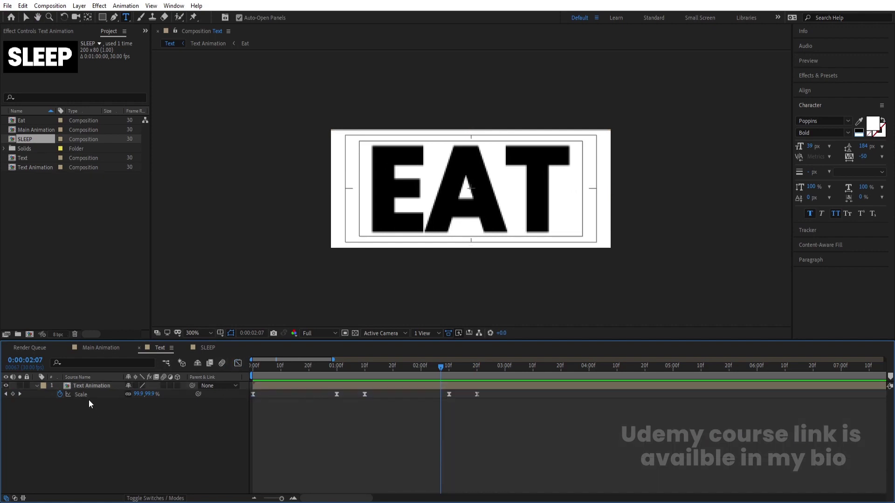
# - Add a loopOut() expression to the Text Animation layer's Scale
pyautogui.keyDown('alt'); pyautogui.click(61, 394); pyautogui.keyUp('alt')
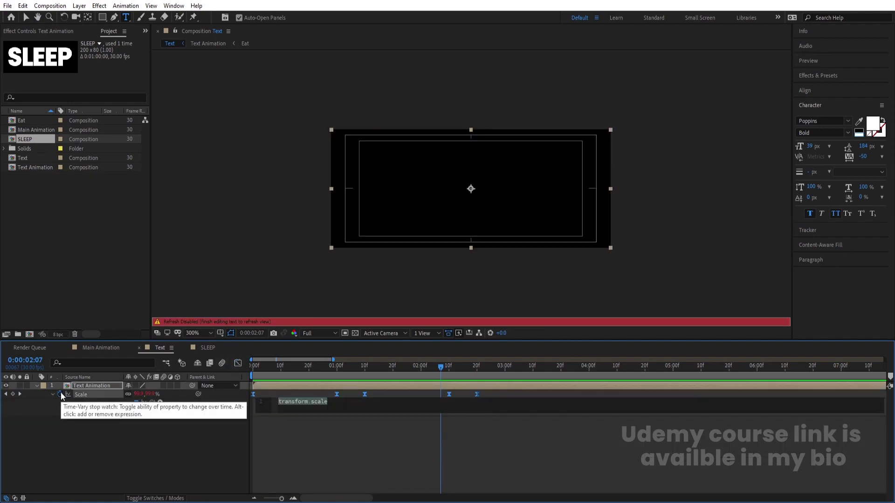
pyautogui.write('loop')
pyautogui.press('Down')
pyautogui.press('Down')
pyautogui.press('Return')
pyautogui.click(110, 441)
# - Inside the Text Animation precomp, add a loopOut() expression to the Eat layer's Position
pyautogui.doubleClick(81, 387)
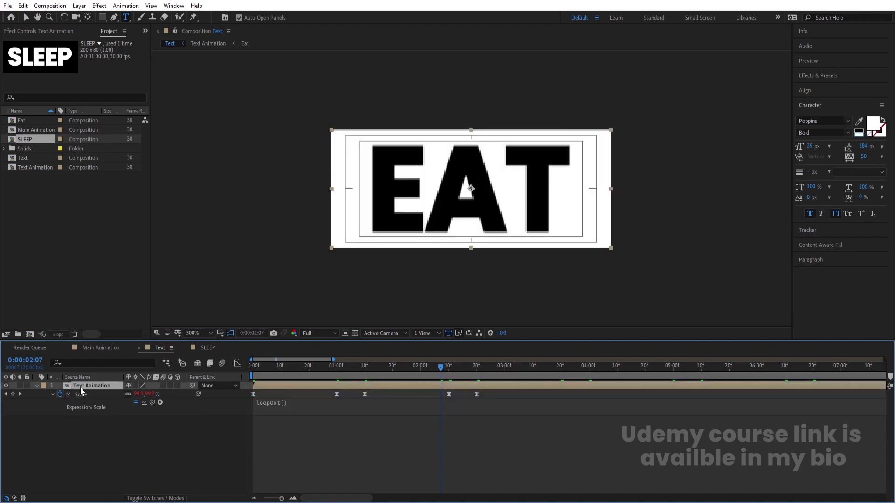
pyautogui.press('u')
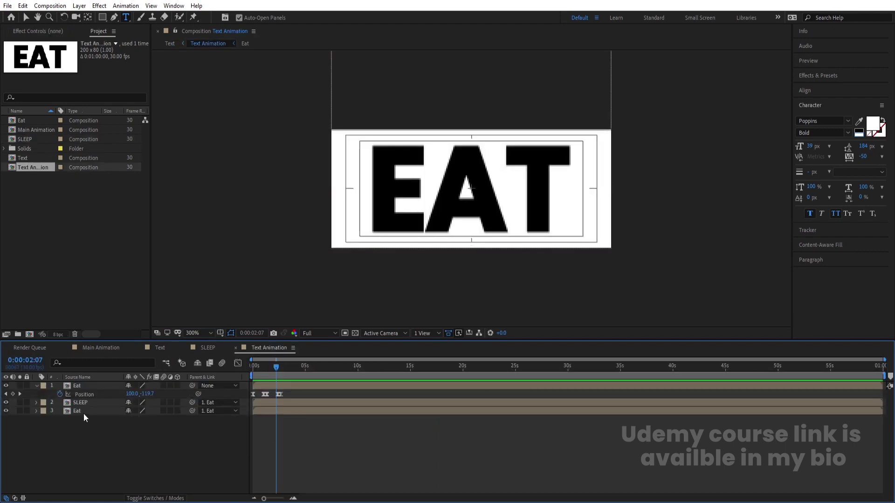
pyautogui.keyDown('alt'); pyautogui.click(61, 394); pyautogui.keyUp('alt')
pyautogui.write('loop')
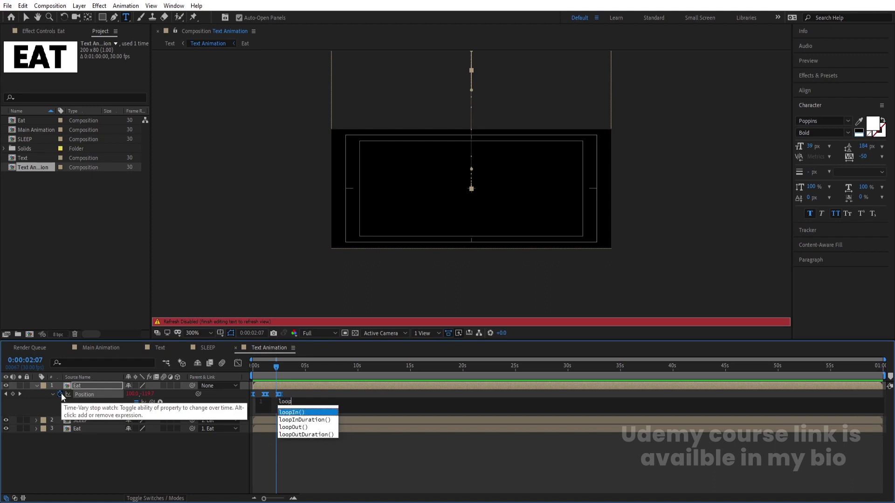
pyautogui.press('Down')
pyautogui.press('Down')
pyautogui.press('Return')
pyautogui.click(128, 470)
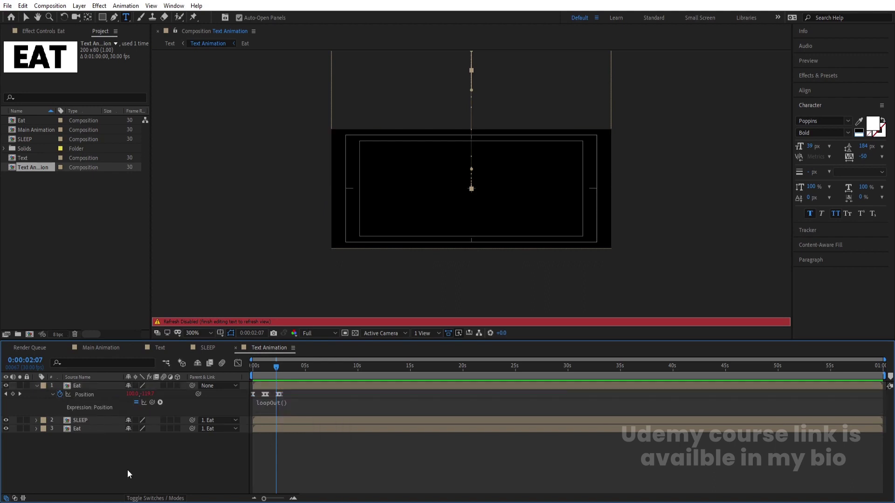
# - Back in the Text comp, preview the looping EAT–SLEEP animation and select Text Animation
pyautogui.click(164, 349)
pyautogui.press('space')
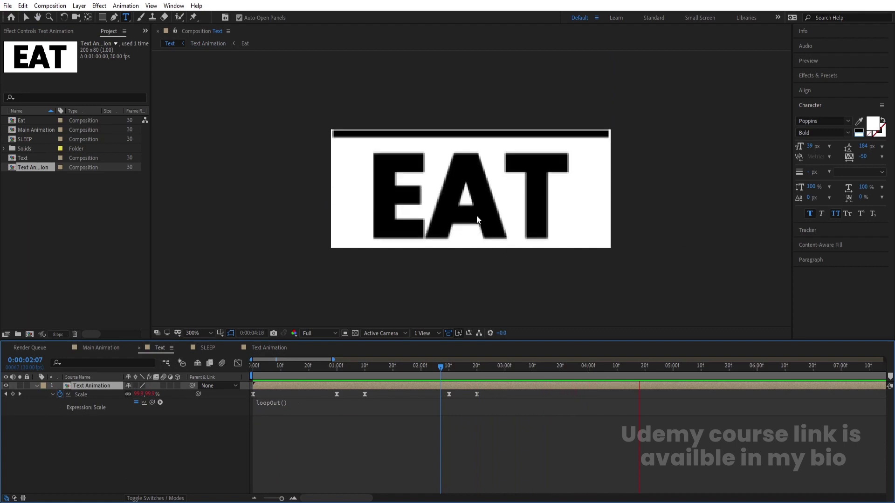
pyautogui.press('space')
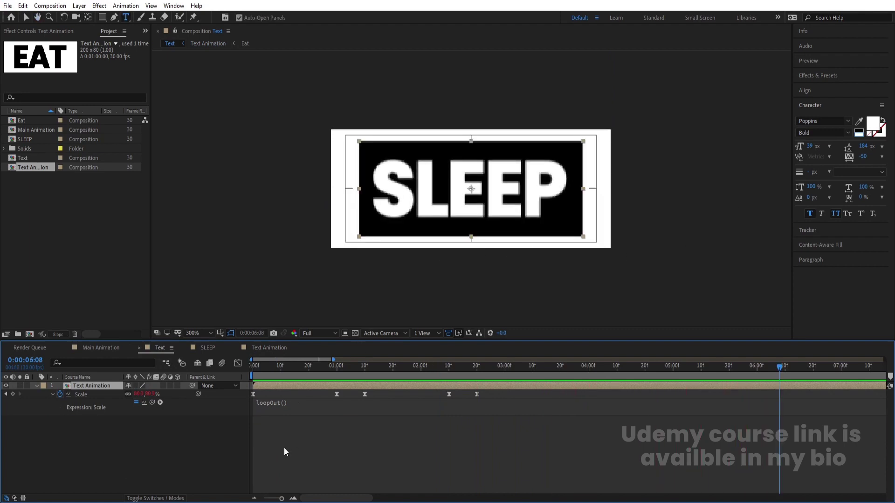
pyautogui.click(104, 386)
pyautogui.hotkey('ctrl', 't')
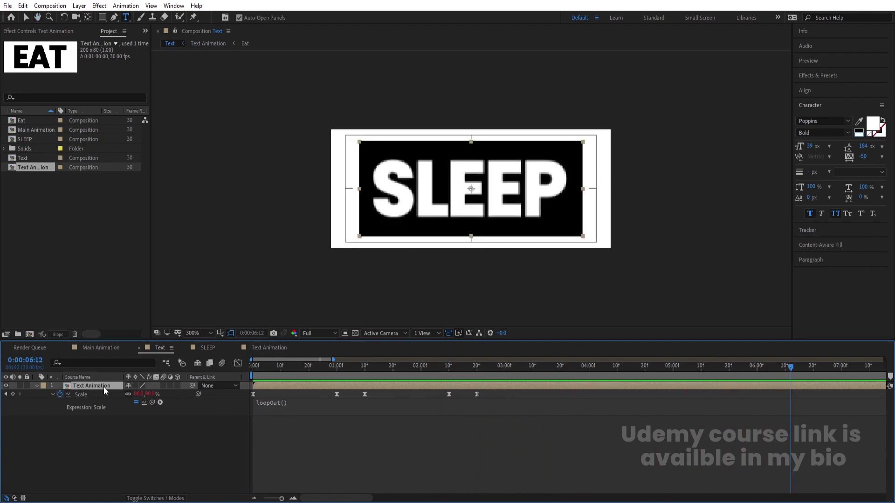
# - Search Effects & Presets for 'drop' and apply Drop Shadow to Text Animation
pyautogui.click(826, 75)
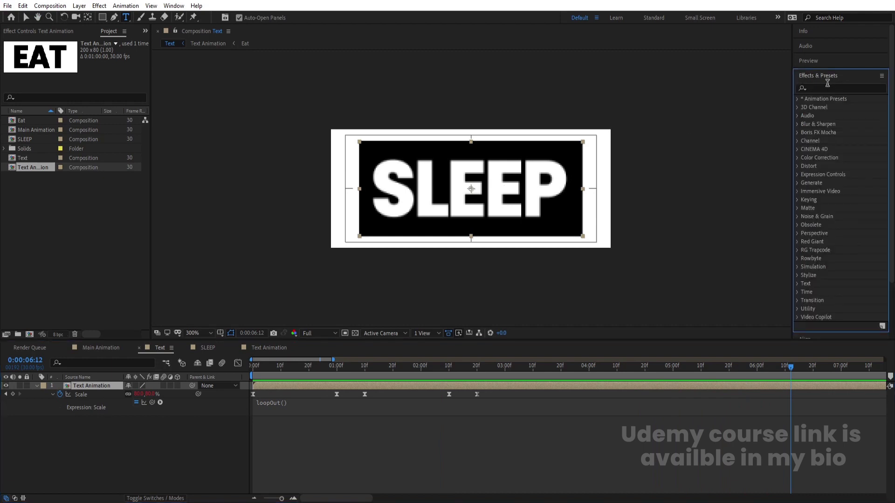
pyautogui.click(820, 89)
pyautogui.write('drop')
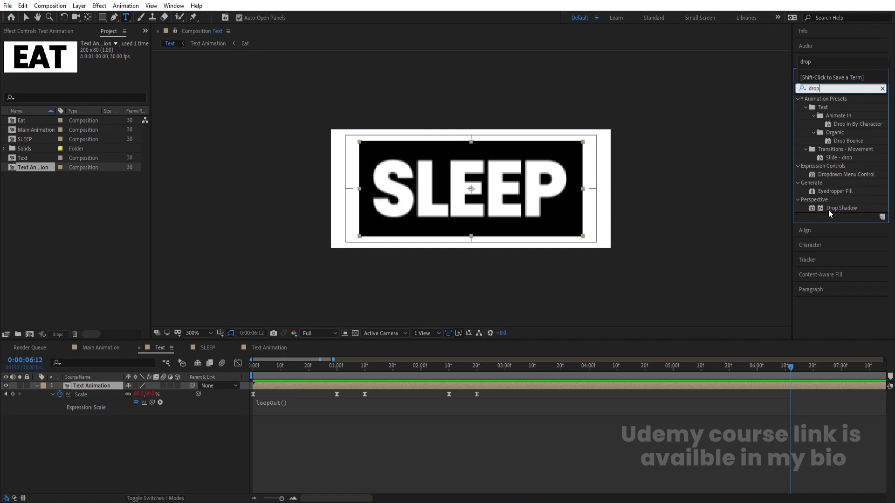
pyautogui.doubleClick(829, 209)
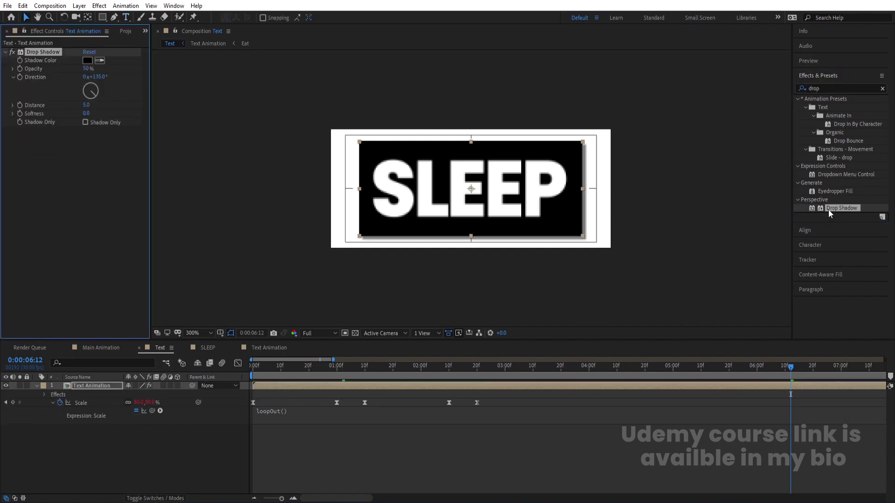
# - Set the Drop Shadow Softness to 100 and Opacity to 30%
pyautogui.click(87, 114)
pyautogui.write('100')
pyautogui.press('Return')
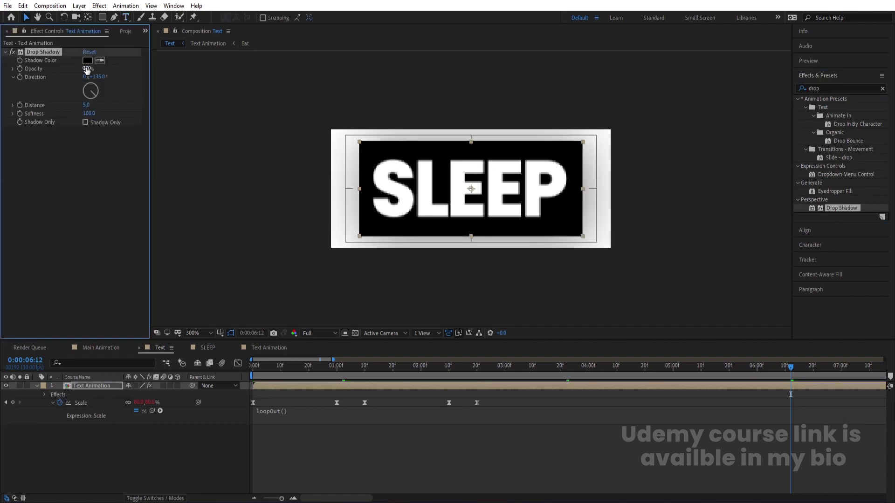
pyautogui.click(87, 69)
pyautogui.press('Return')
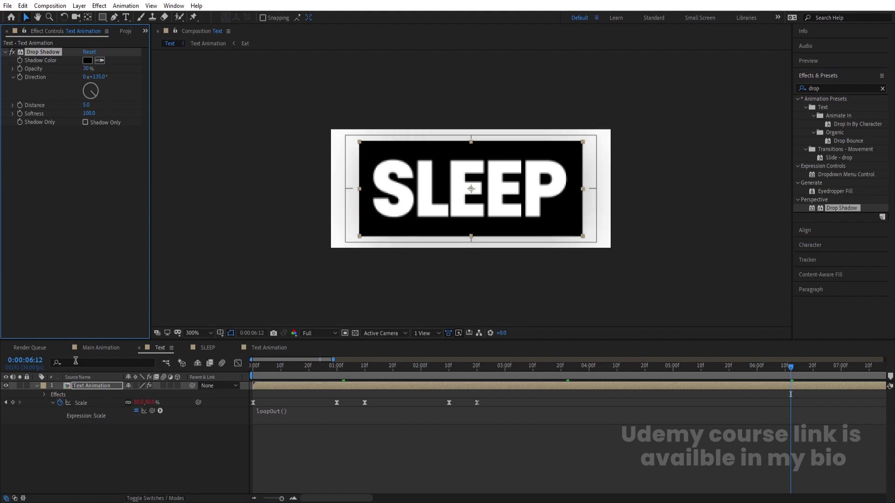
pyautogui.click(100, 348)
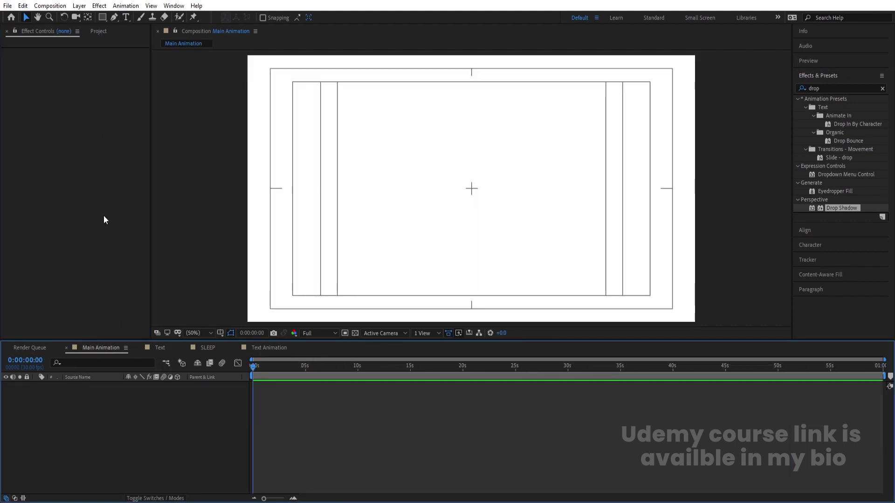
# - Drag the Text comp from the Project panel into Main Animation and preview it
pyautogui.hotkey('ctrl', '0')
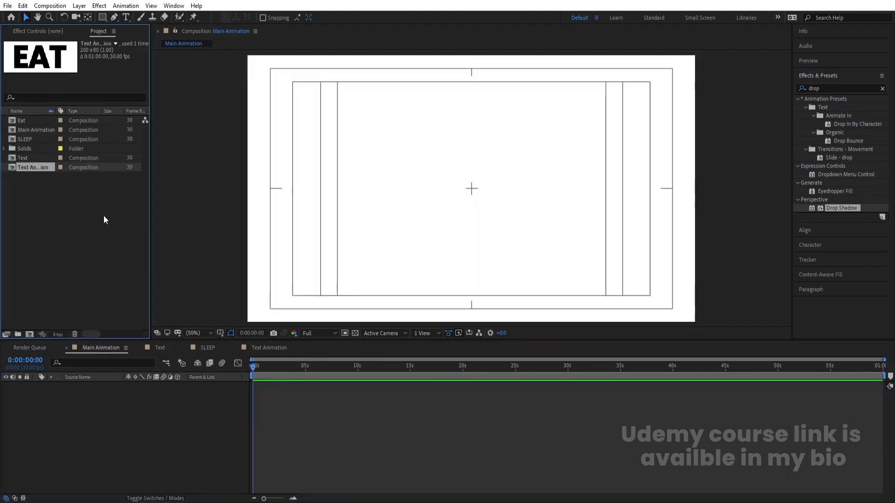
pyautogui.click(26, 160)
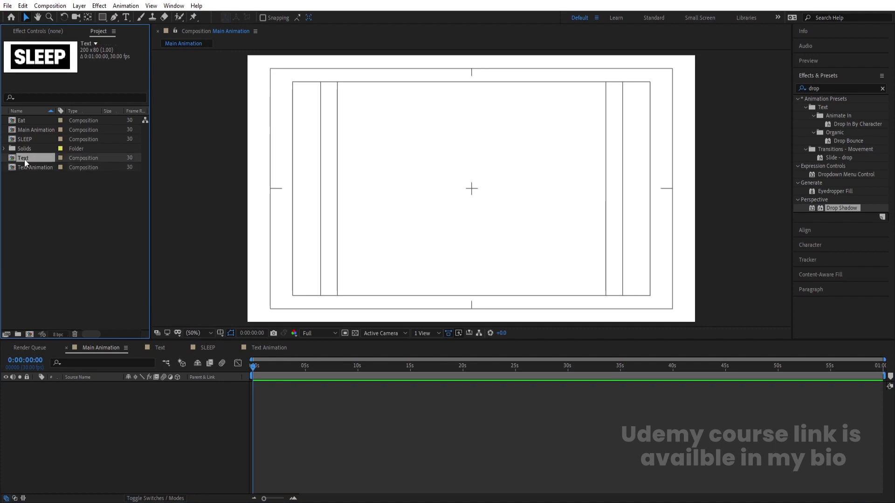
pyautogui.moveTo(116, 368); pyautogui.dragTo(124, 409)
pyautogui.press('space')
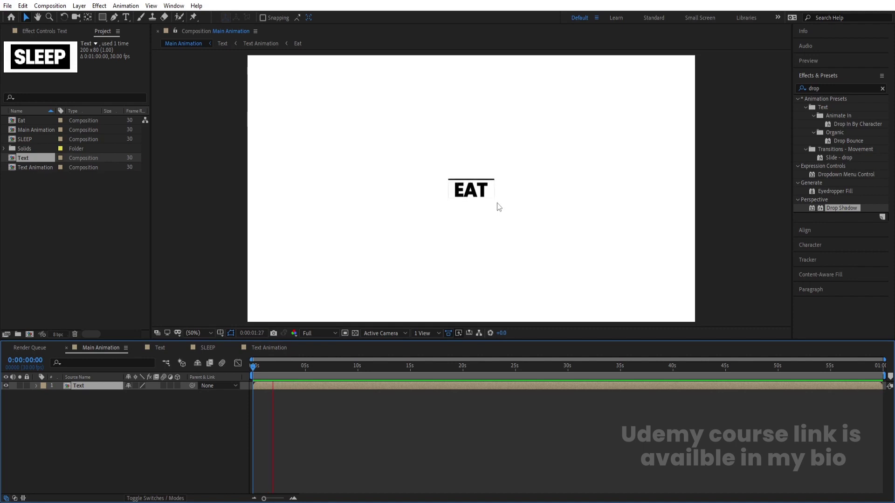
pyautogui.press('space')
pyautogui.click(99, 422)
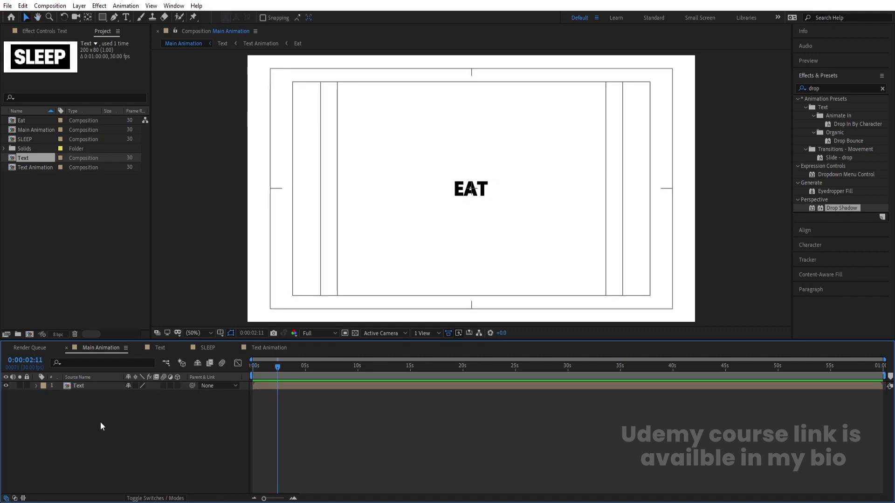
pyautogui.hotkey('ctrl', 'k')
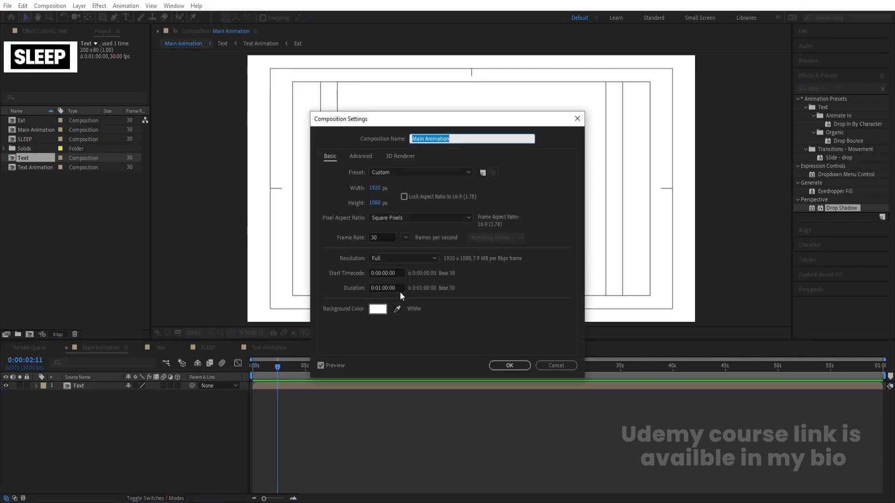
# - Set Main Animation's background colour to pure red (FF0000)
pyautogui.click(378, 309)
pyautogui.moveTo(219, 264); pyautogui.dragTo(276, 160)
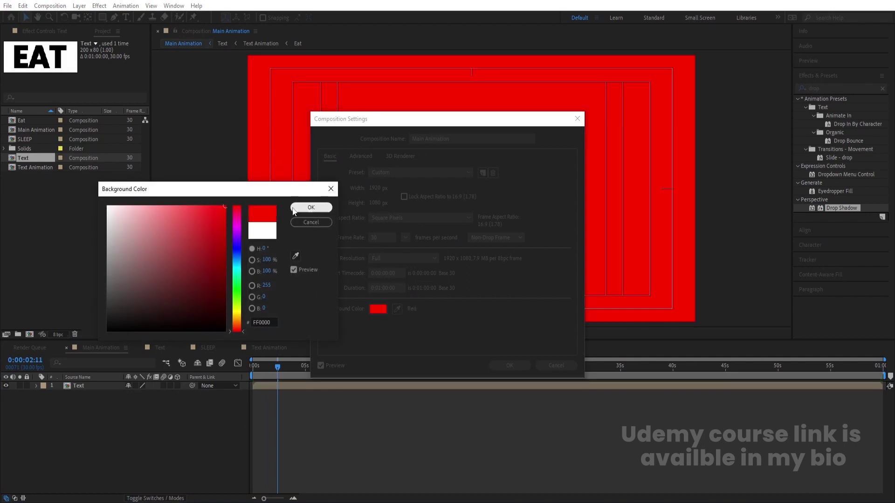
pyautogui.click(305, 205)
pyautogui.click(505, 366)
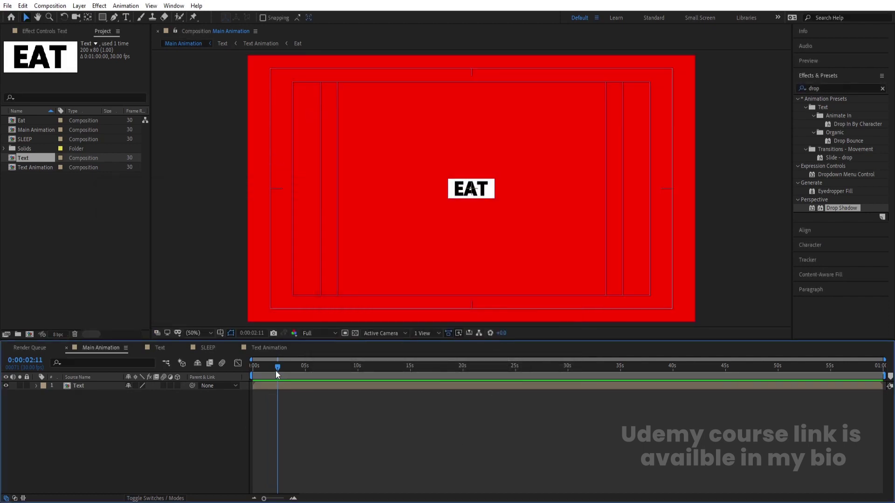
# - Preview the red-background comp from frame 0, then select the Text layer and enable snapping
pyautogui.scroll(3, 275, 370)
pyautogui.moveTo(270, 367); pyautogui.dragTo(199, 373)
pyautogui.scroll(3, 339, 378)
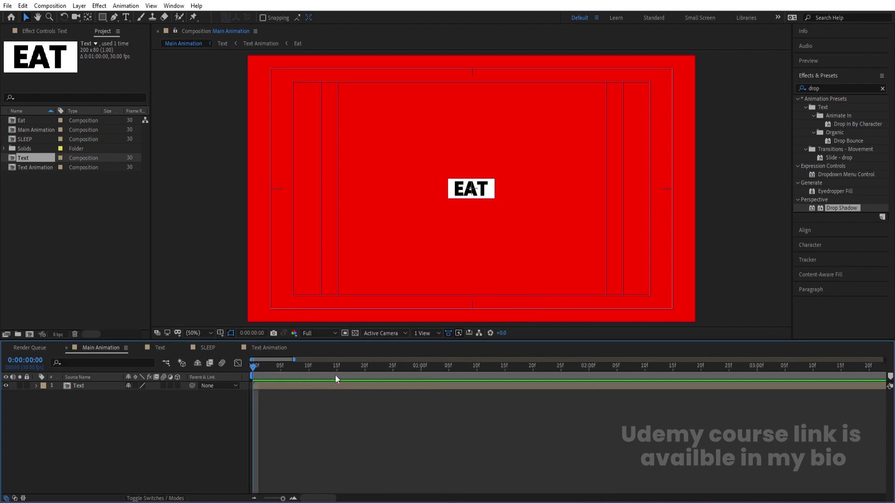
pyautogui.scroll(-2, 292, 386)
pyautogui.press('space')
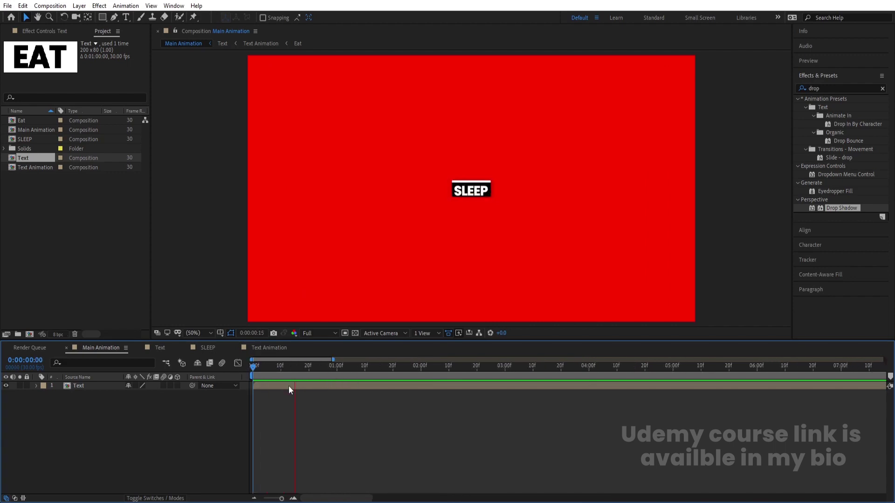
pyautogui.press('space')
pyautogui.press('Home')
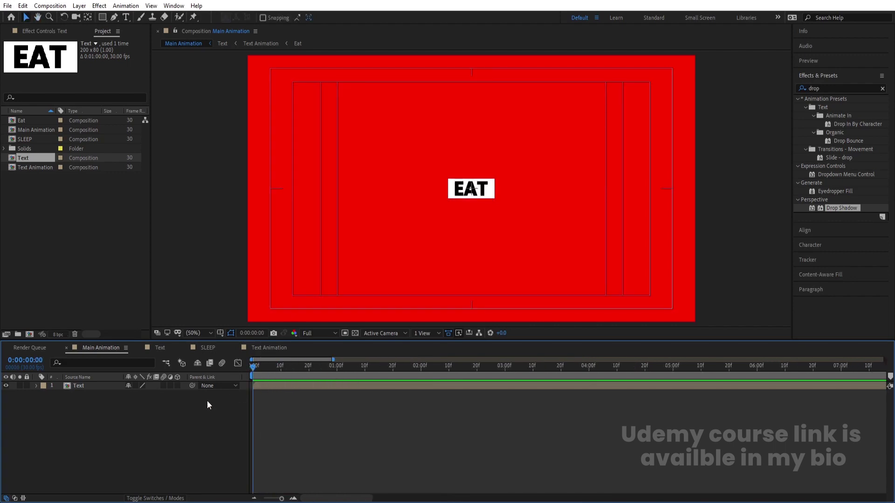
pyautogui.click(74, 387)
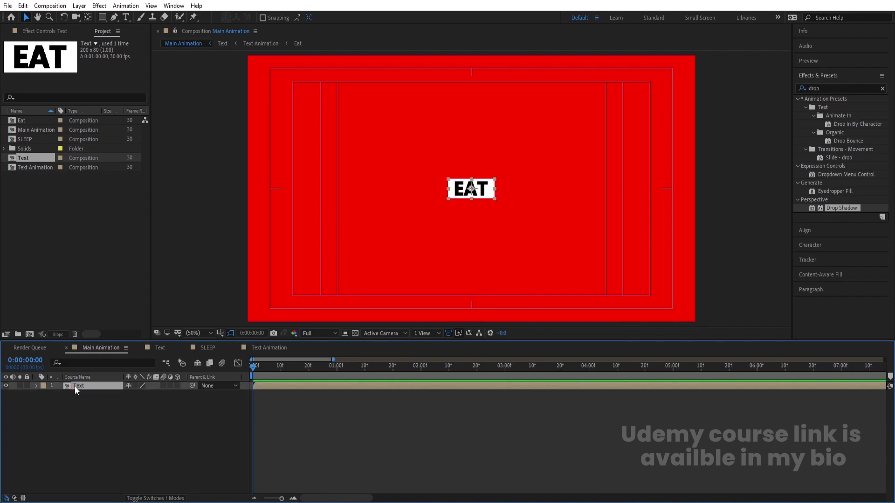
pyautogui.click(263, 17)
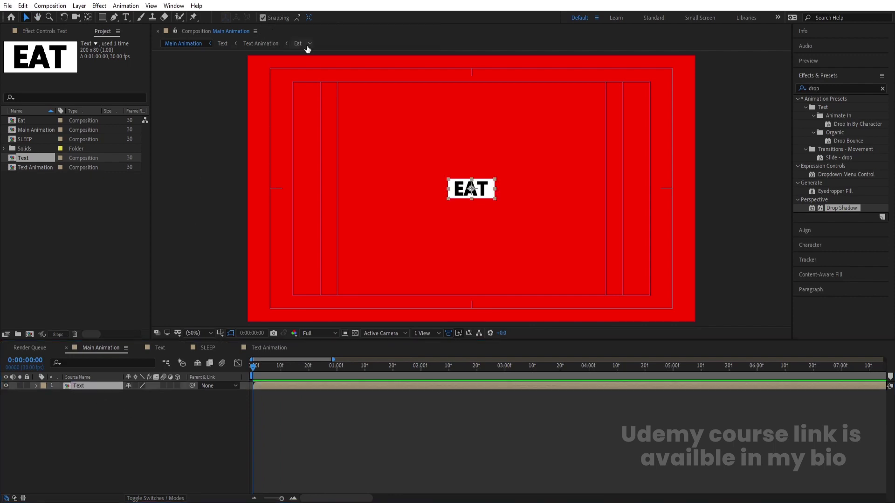
pyautogui.scroll(4, 492, 211)
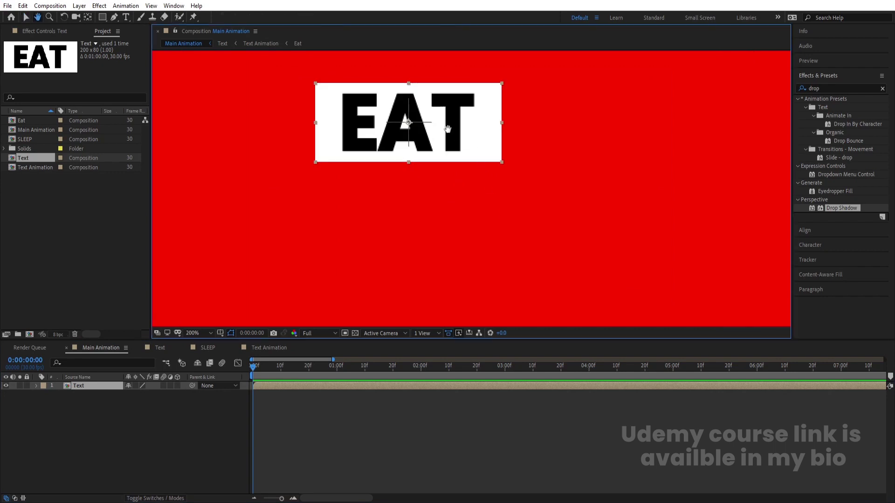
# - Duplicate the EAT tile and line six copies up side by side, extending leftward
pyautogui.moveTo(448, 128); pyautogui.dragTo(489, 189)
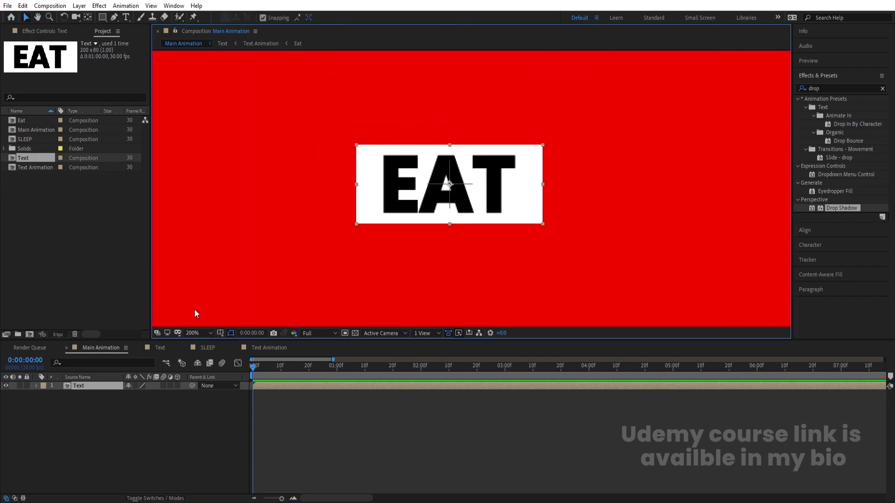
pyautogui.hotkey('ctrl', 'd')
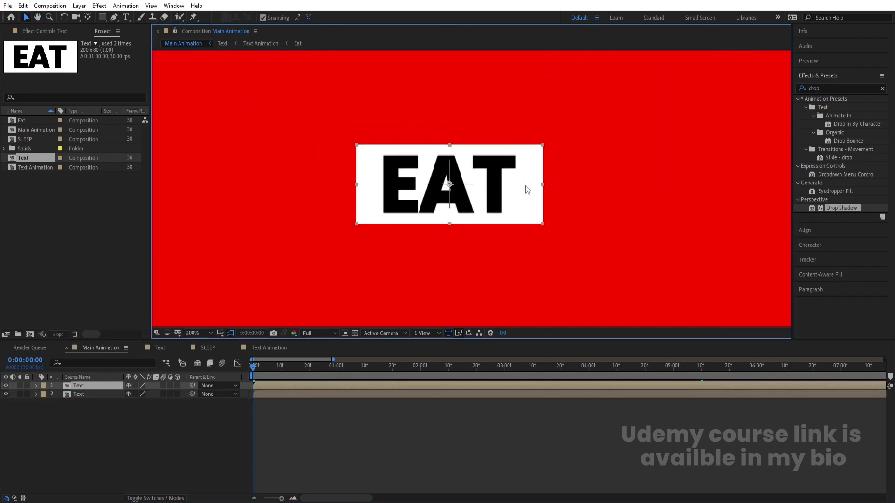
pyautogui.moveTo(525, 186); pyautogui.dragTo(429, 225)
pyautogui.hotkey('ctrl', 'd')
pyautogui.hotkey('ctrl', 'd')
pyautogui.hotkey('ctrl', 'd')
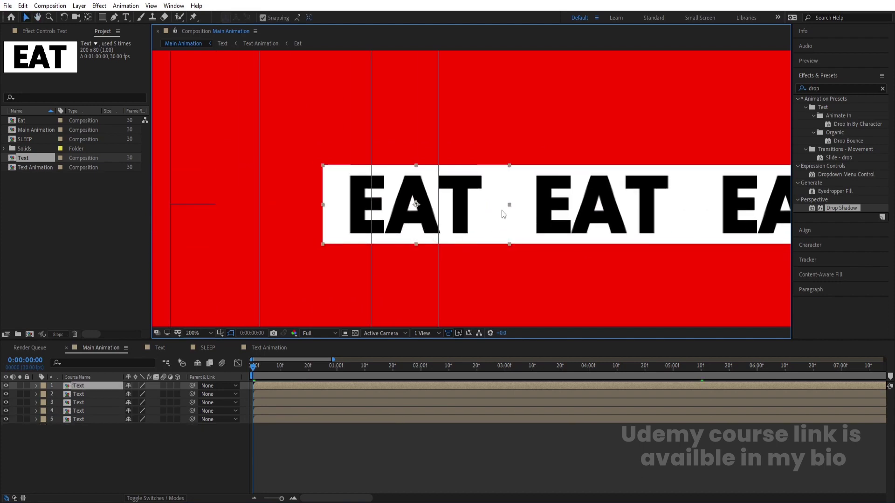
pyautogui.moveTo(504, 214); pyautogui.dragTo(320, 207)
pyautogui.moveTo(229, 235); pyautogui.dragTo(391, 253)
pyautogui.hotkey('ctrl', 'd')
pyautogui.moveTo(462, 225); pyautogui.dragTo(450, 287)
# - Zoom out, duplicate five tiles as layers 7–11, and move them to the strip's right end
pyautogui.press(',')
pyautogui.press(',')
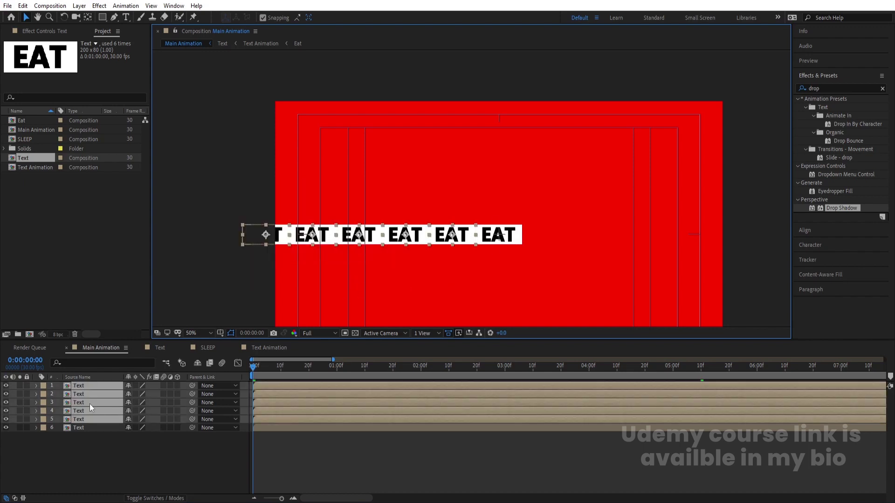
pyautogui.hotkey('ctrl', 'd')
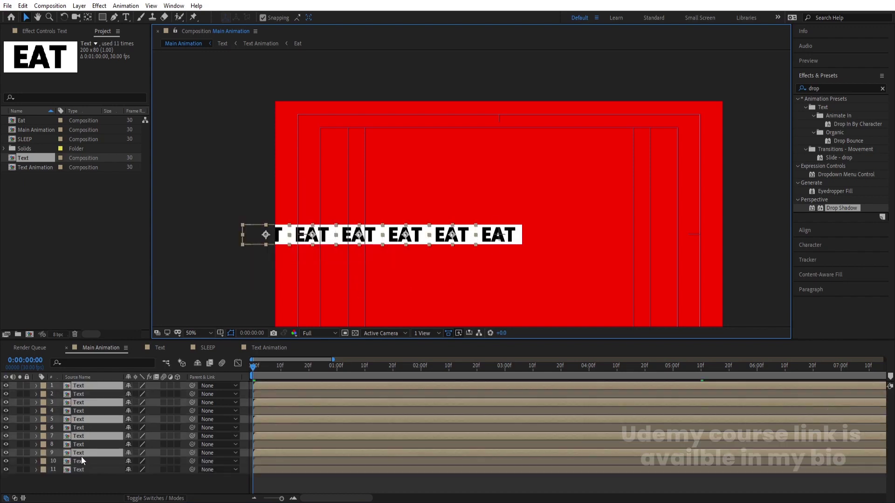
pyautogui.moveTo(93, 489); pyautogui.dragTo(96, 435)
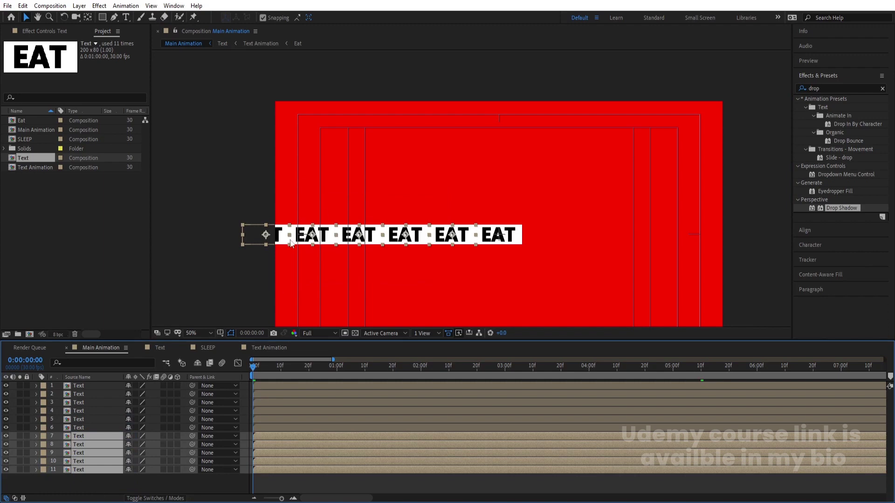
pyautogui.moveTo(286, 240); pyautogui.dragTo(447, 215)
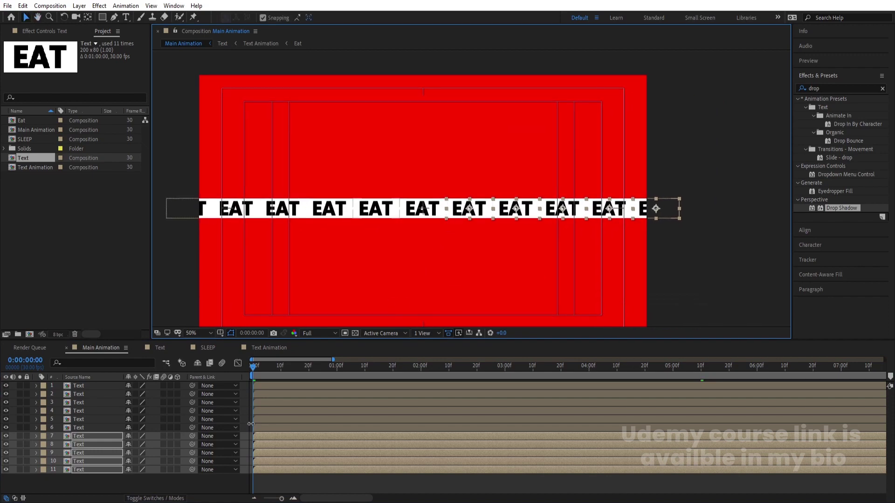
# - Trim the two tiles beside centre to start at frame 5
pyautogui.click(245, 418)
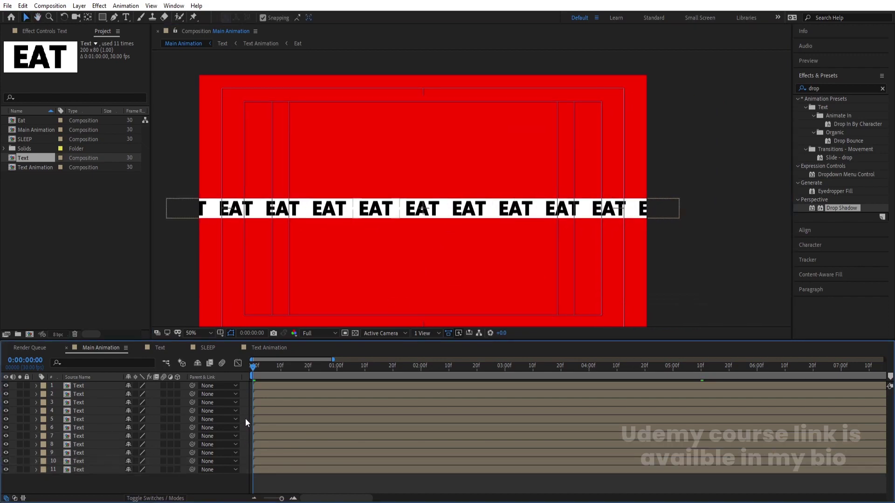
pyautogui.press('=')
pyautogui.press('=')
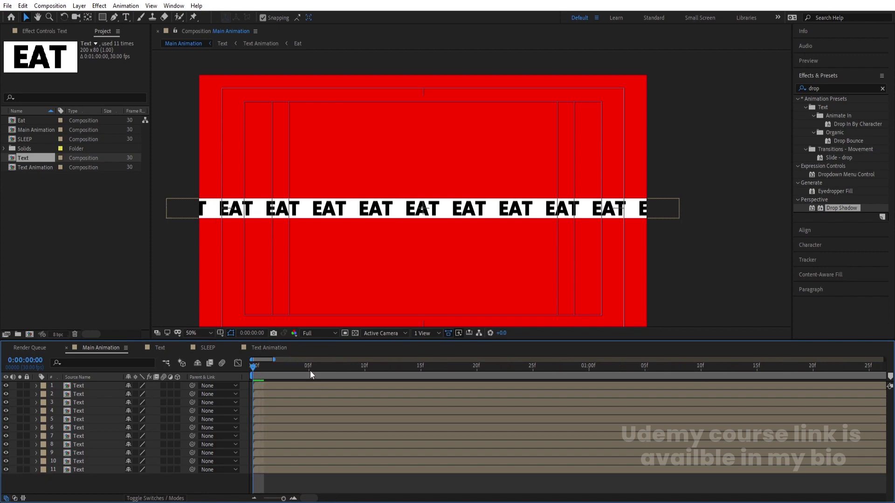
pyautogui.click(309, 368)
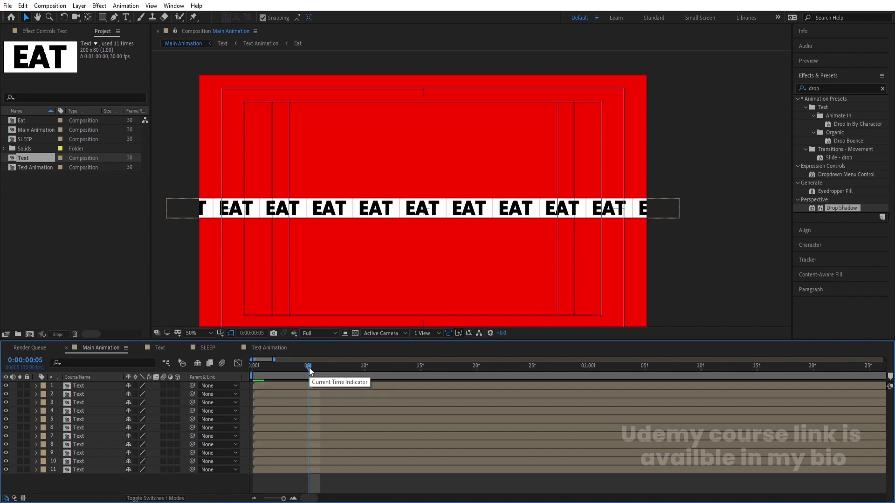
pyautogui.click(385, 212)
pyautogui.keyDown('shift'); pyautogui.click(484, 209); pyautogui.keyUp('shift')
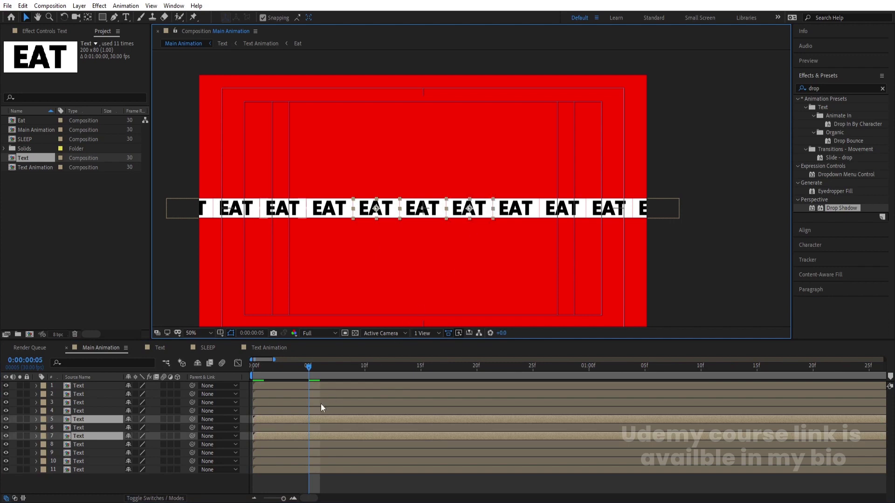
pyautogui.hotkey('alt', '[')
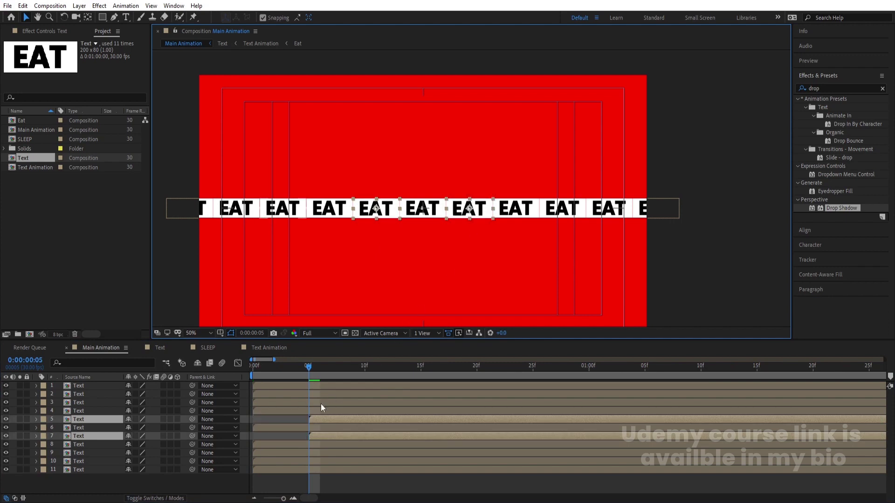
# - Trim layers 4 and 8 to start at 10f, and layers 3 and 9 at 15f
pyautogui.click(364, 369)
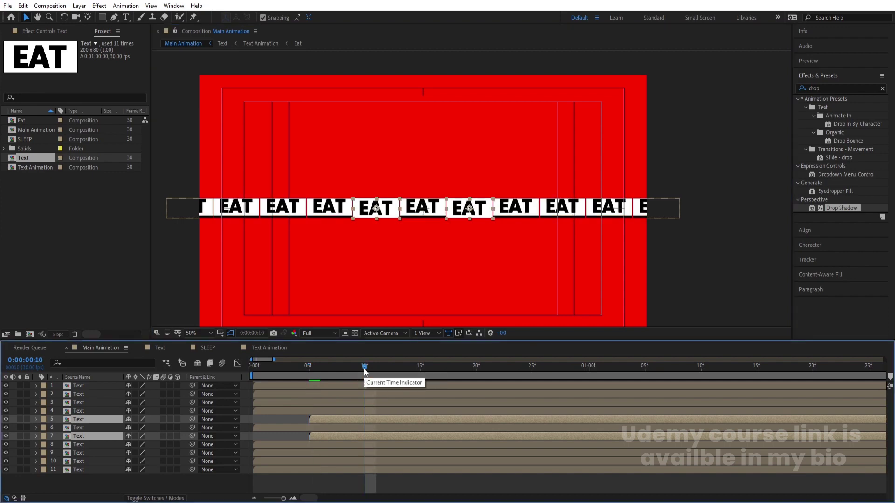
pyautogui.click(338, 209)
pyautogui.keyDown('shift'); pyautogui.click(518, 209); pyautogui.keyUp('shift')
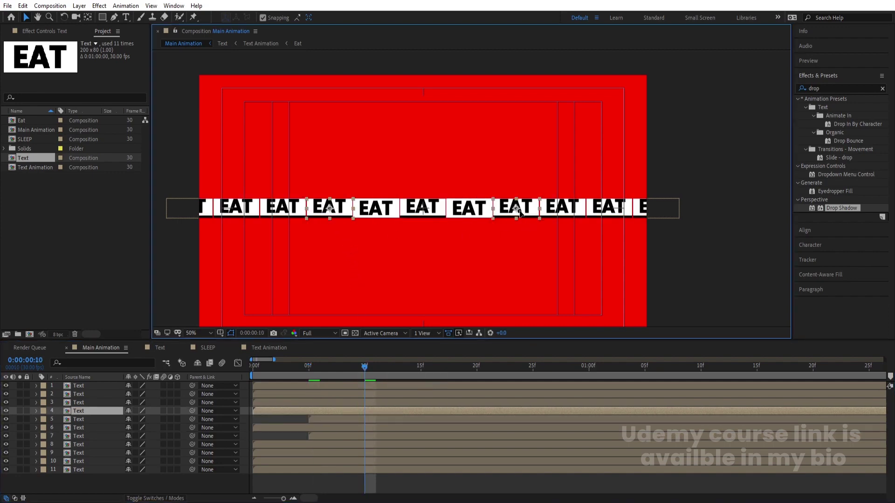
pyautogui.hotkey('alt', '[')
pyautogui.click(419, 369)
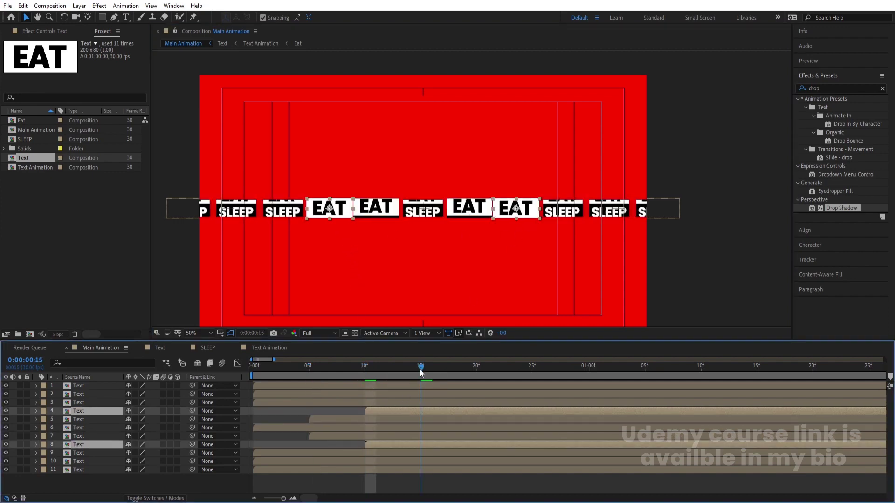
pyautogui.click(289, 218)
pyautogui.keyDown('shift'); pyautogui.click(562, 217); pyautogui.keyUp('shift')
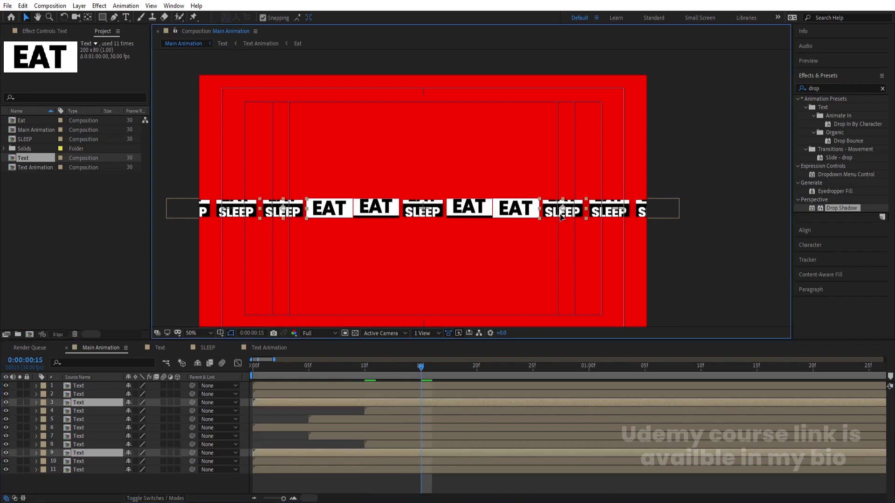
pyautogui.hotkey('alt', '[')
# - Trim layers 2 and 10 to start at 20f, and the two end tiles at 25f
pyautogui.click(476, 368)
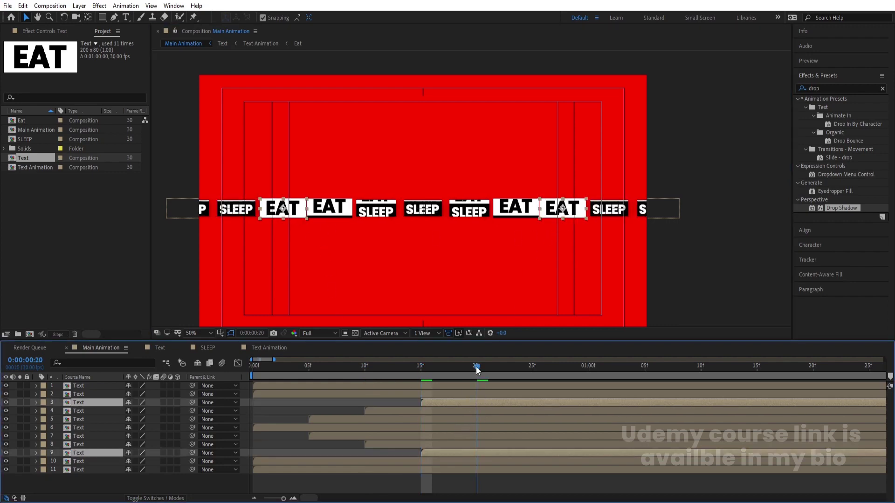
pyautogui.click(236, 212)
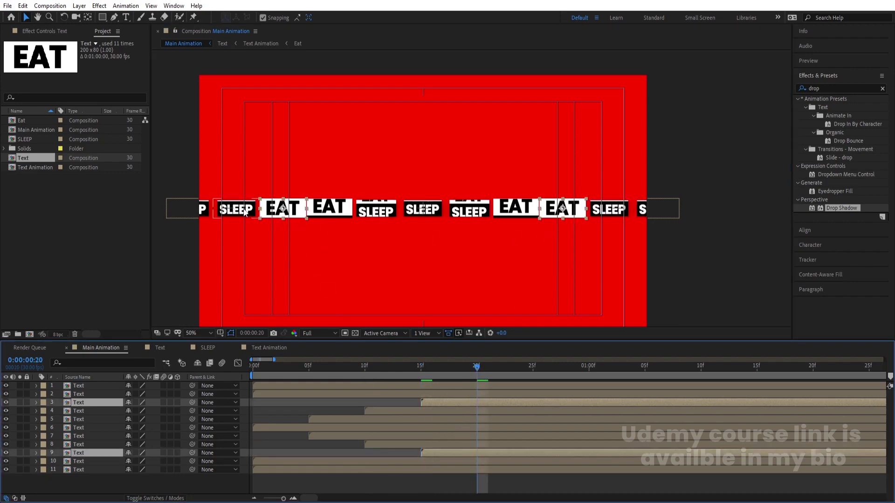
pyautogui.keyDown('shift'); pyautogui.click(619, 214); pyautogui.keyUp('shift')
pyautogui.hotkey('alt', '[')
pyautogui.click(533, 368)
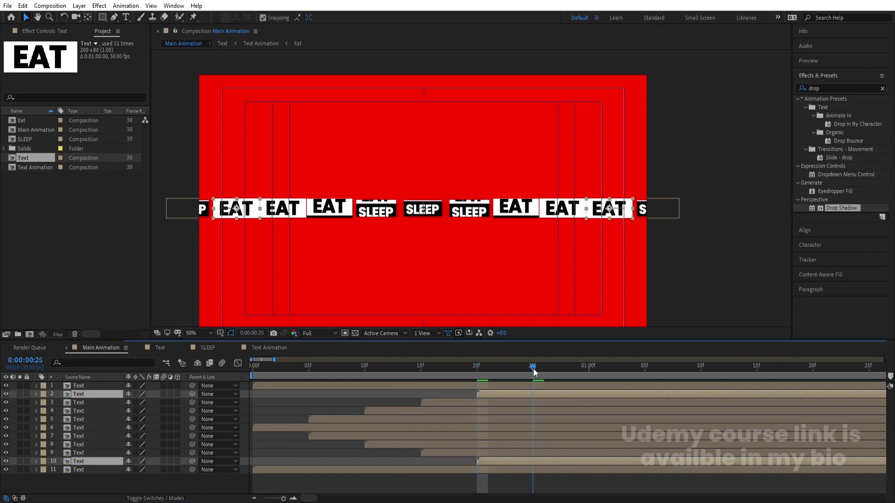
pyautogui.click(196, 208)
pyautogui.keyDown('shift'); pyautogui.click(643, 209); pyautogui.keyUp('shift')
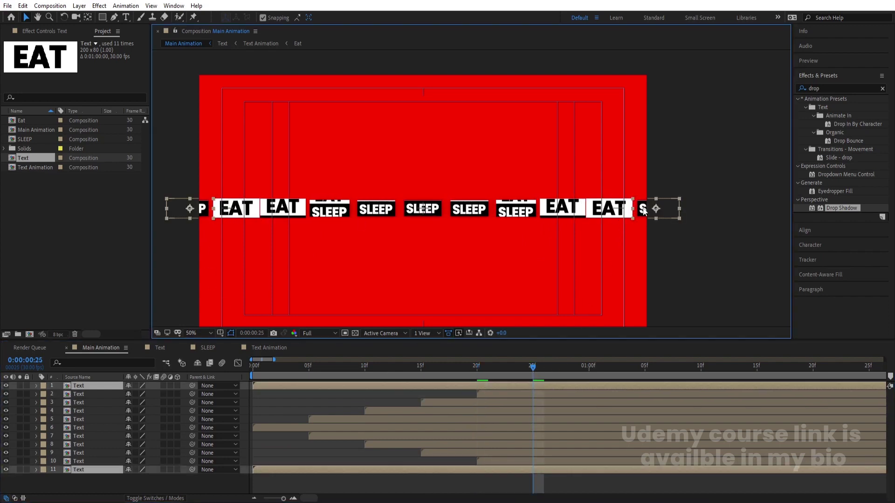
pyautogui.hotkey('alt', '[')
# - Trim all eleven layers at frame 25, then shift them all to start at frame 0
pyautogui.click(279, 447)
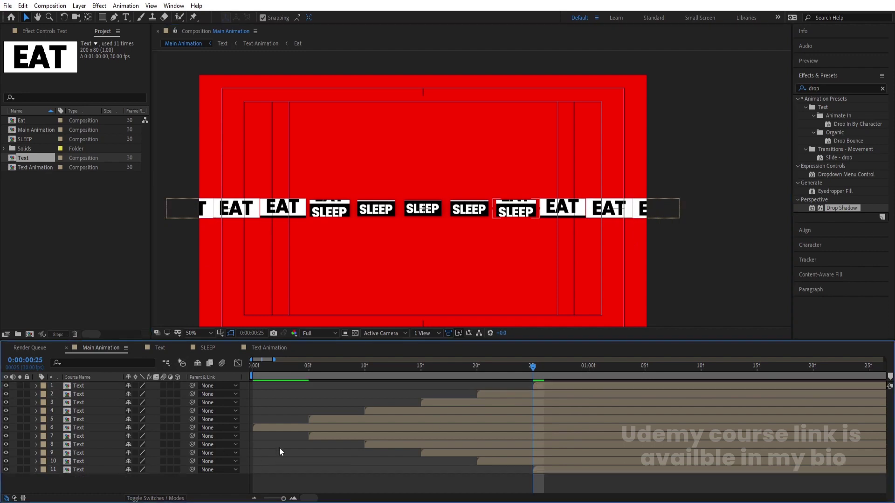
pyautogui.hotkey('ctrl', 'a')
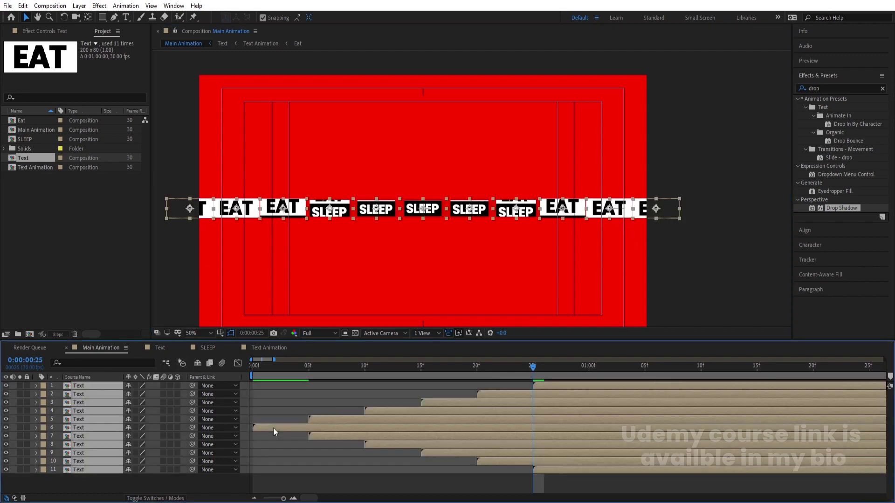
pyautogui.hotkey('alt', '[')
pyautogui.moveTo(277, 367); pyautogui.dragTo(199, 374)
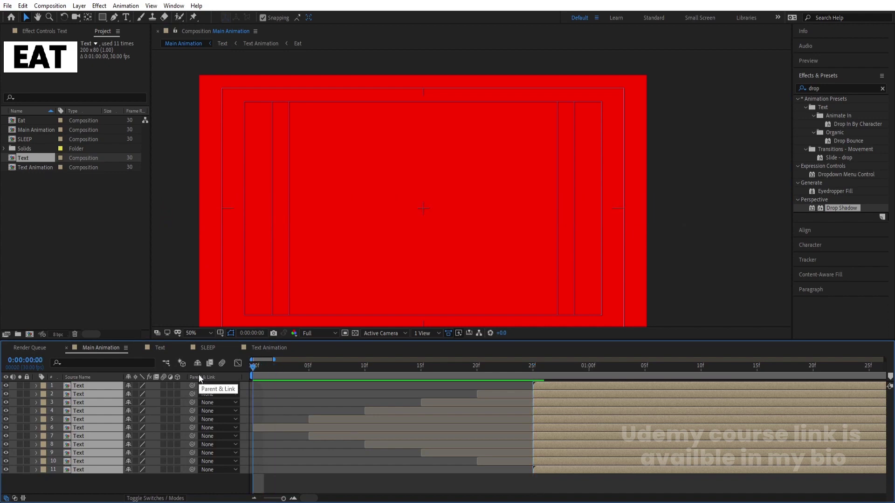
pyautogui.press('[')
pyautogui.press('-')
pyautogui.press('-')
pyautogui.press('-')
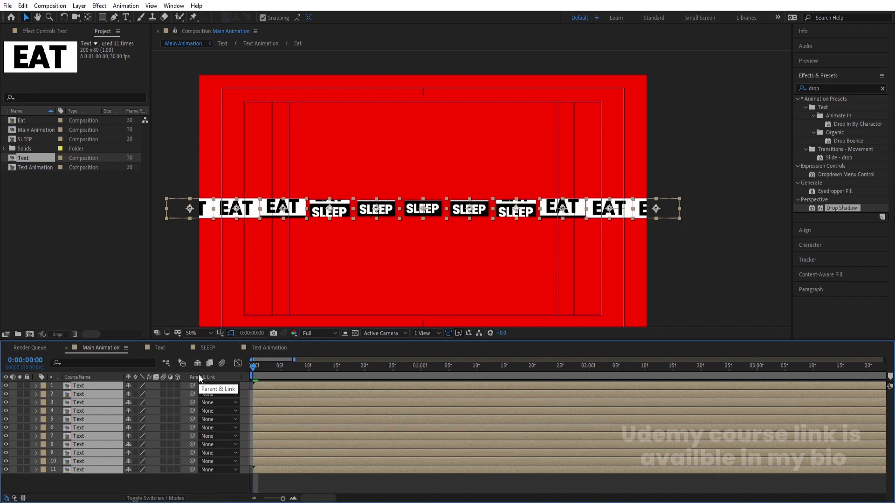
pyautogui.press('space')
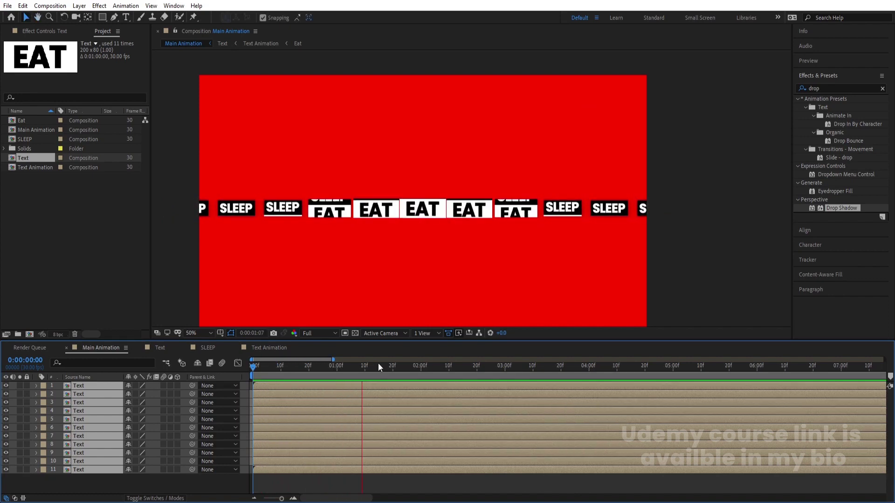
pyautogui.press('space')
pyautogui.moveTo(363, 373)
pyautogui.mouseDown()
pyautogui.moveTo(276, 375)
pyautogui.moveTo(343, 376)
pyautogui.moveTo(212, 390)
pyautogui.mouseUp()
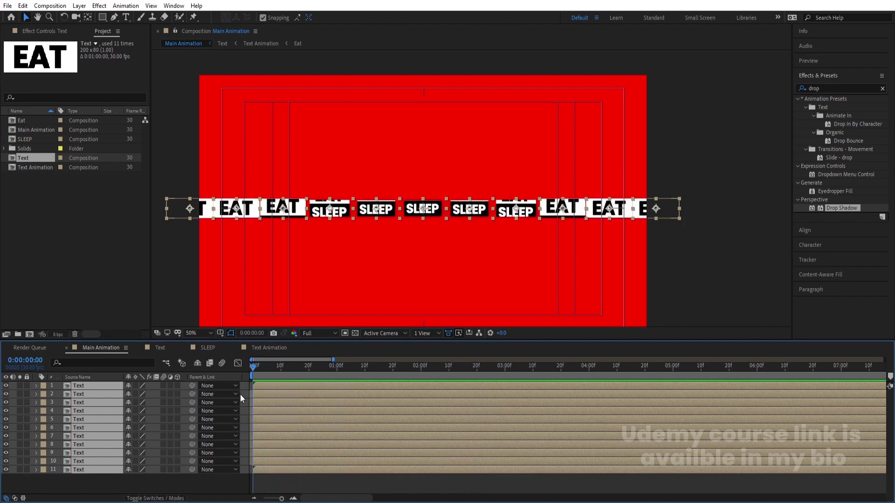
pyautogui.click(113, 386)
pyautogui.doubleClick(106, 386)
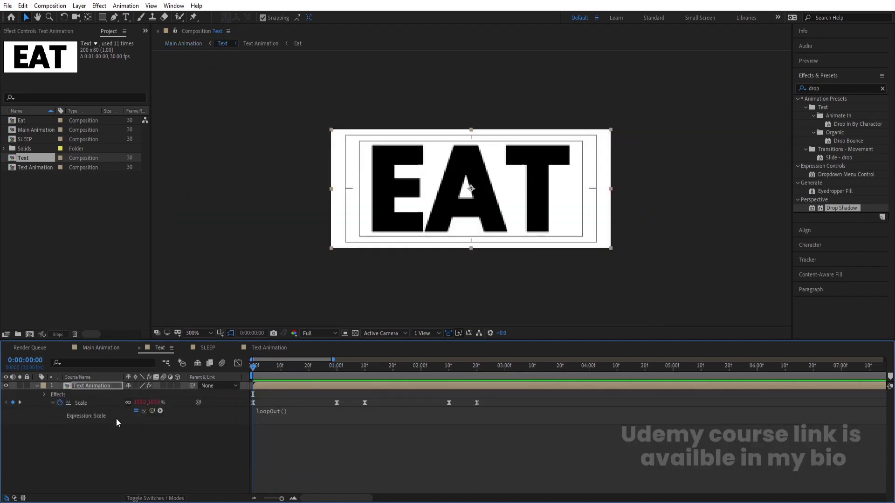
pyautogui.hotkey('ctrl', 'k')
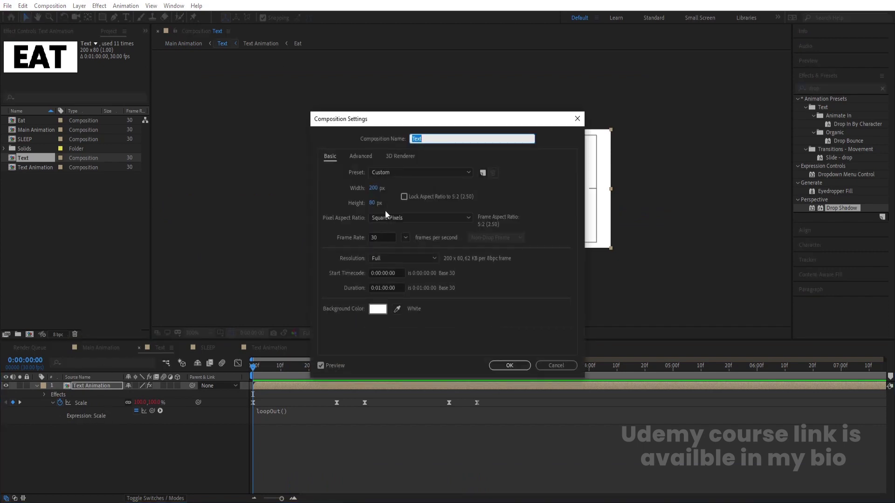
pyautogui.click(550, 364)
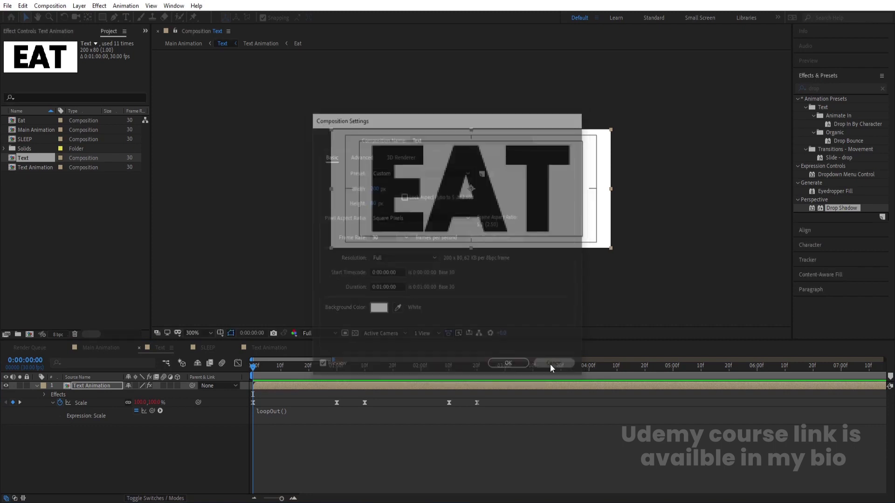
pyautogui.click(106, 361)
pyautogui.click(101, 347)
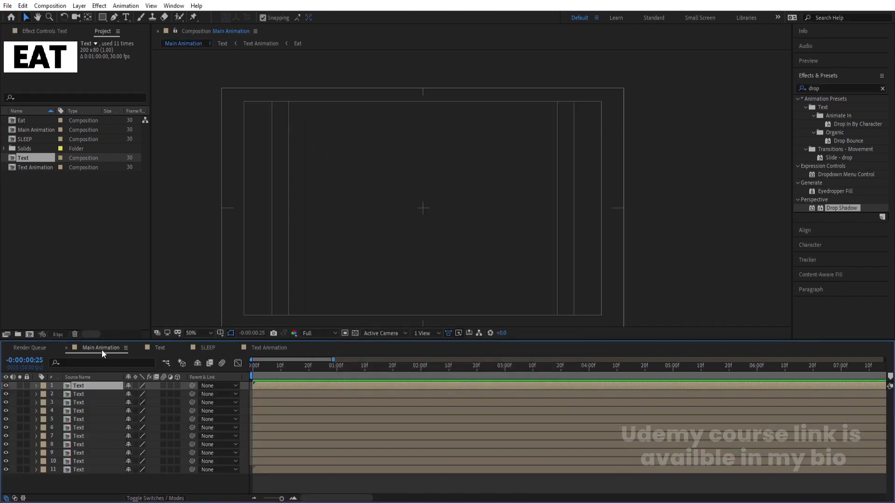
pyautogui.click(95, 485)
pyautogui.press('Home')
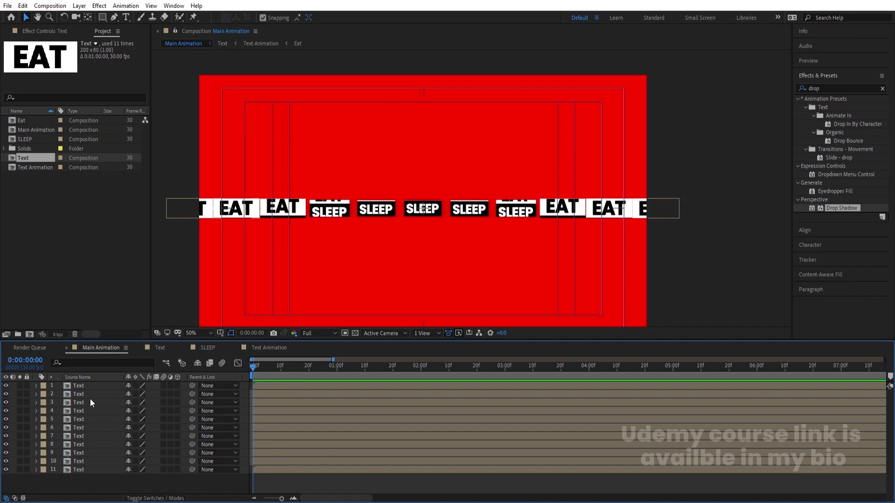
# - Pre-compose all eleven Text layers into a new comp named 'Text Line'
pyautogui.hotkey('ctrl', 'a')
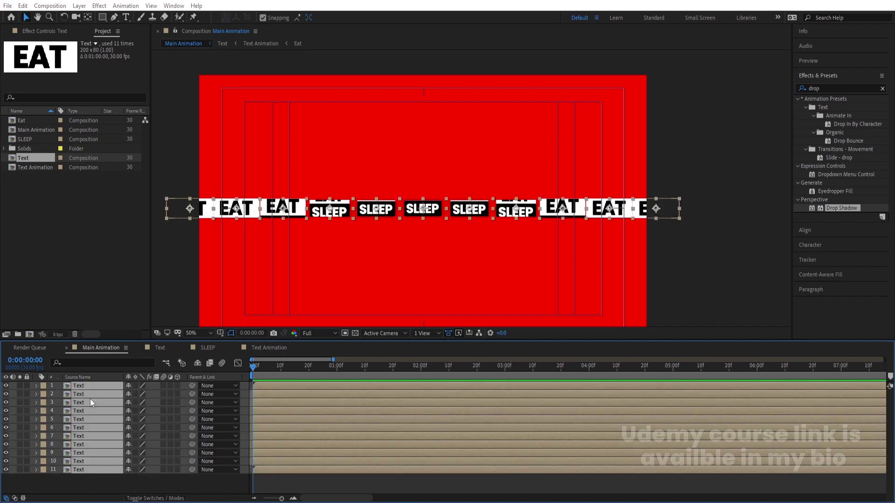
pyautogui.hotkey('ctrl', 'shift', 'c')
pyautogui.press('Num_Lock')
pyautogui.write('_Text')
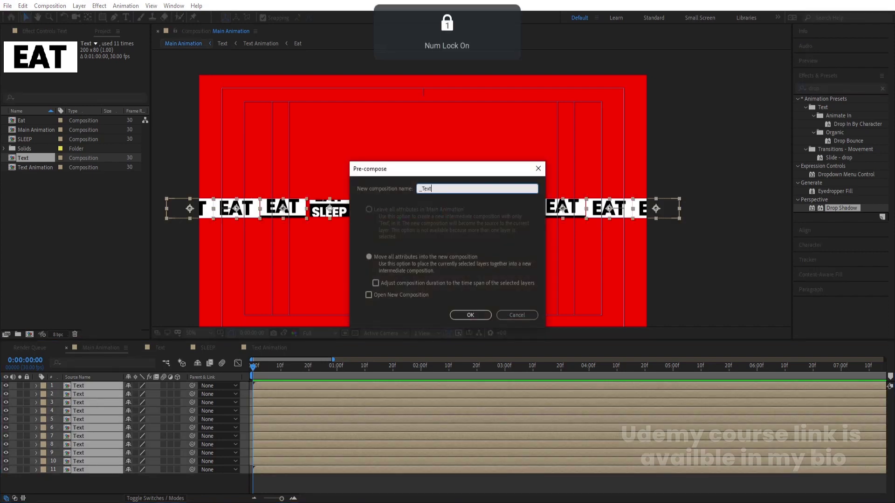
pyautogui.hotkey('ctrl', 'a')
pyautogui.write('T')
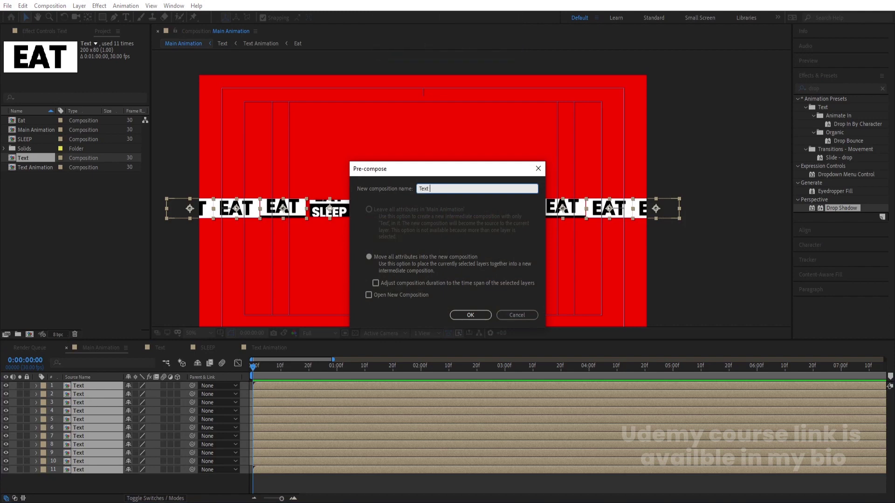
pyautogui.press('Return')
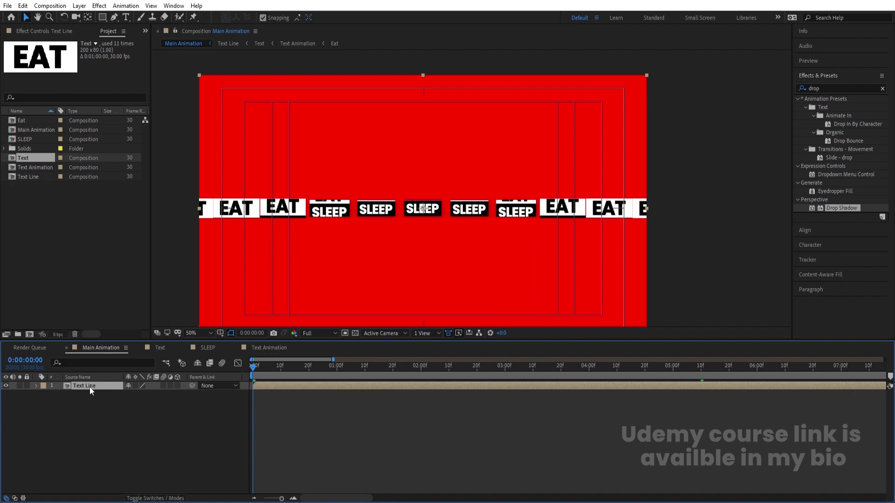
# - Set the Text Line comp's height to 80 px, preview the strip, and return to Main Animation
pyautogui.doubleClick(90, 387)
pyautogui.hotkey('ctrl', 'k')
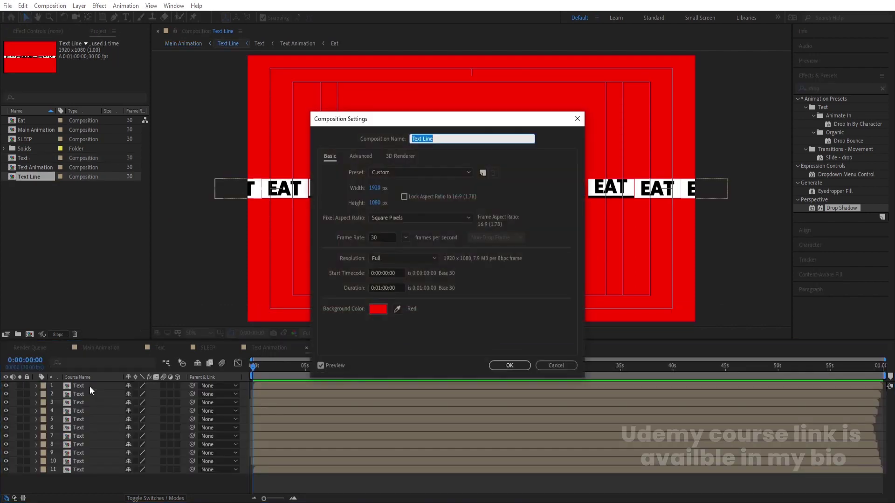
pyautogui.click(377, 201)
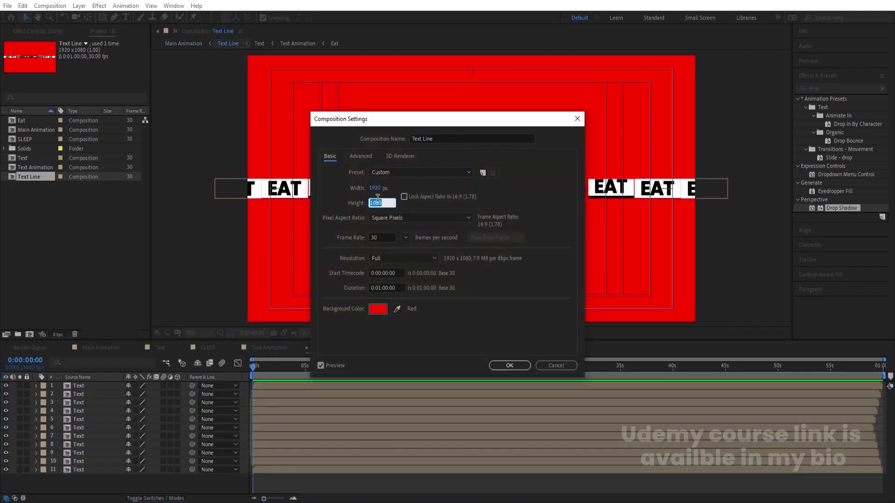
pyautogui.write('80')
pyautogui.press('Return')
pyautogui.press('space')
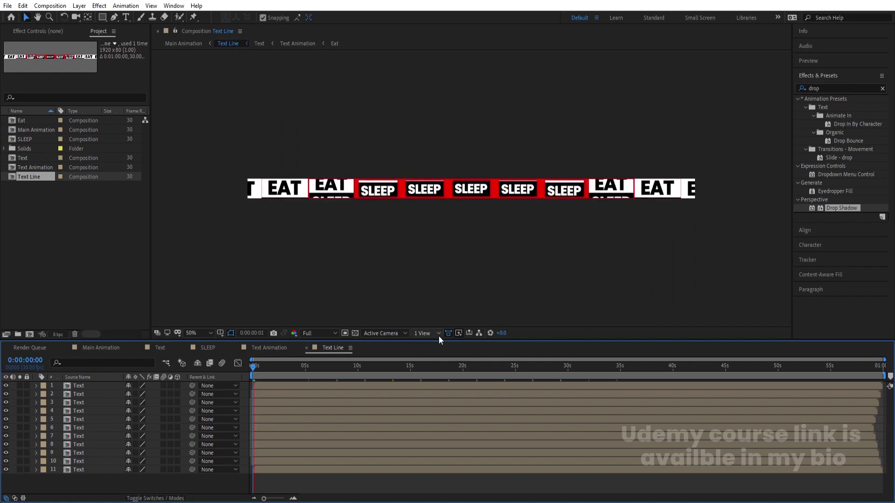
pyautogui.click(86, 352)
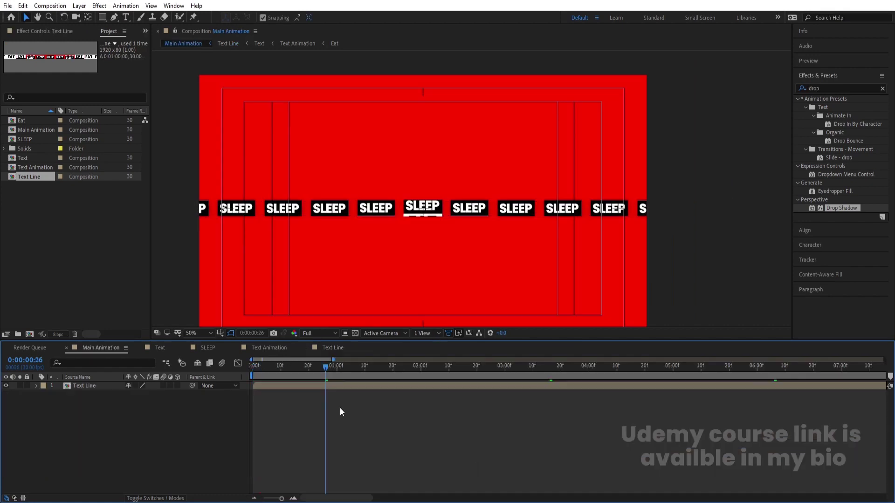
# - Duplicate the Text Line layer and drag the copies up into new rows
pyautogui.click(86, 386)
pyautogui.hotkey('ctrl', 'd')
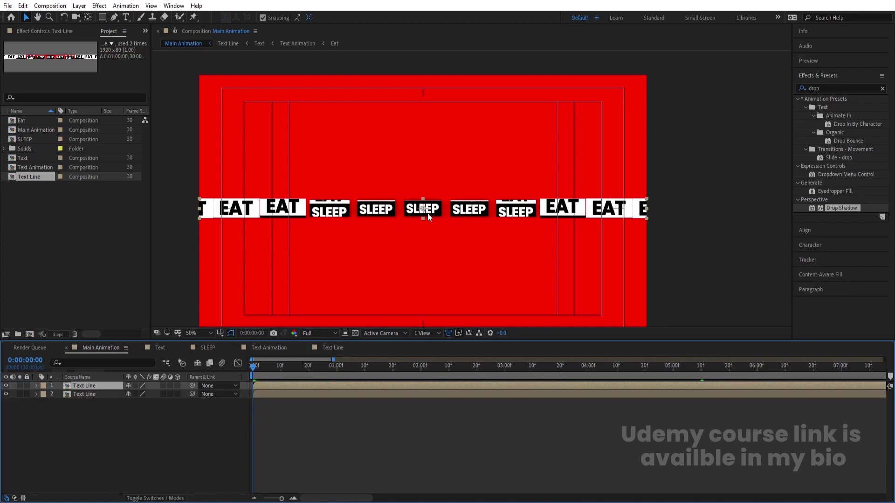
pyautogui.moveTo(427, 214); pyautogui.dragTo(399, 214)
pyautogui.scroll(4, 432, 189)
pyautogui.hotkey('ctrl', 'd')
pyautogui.press('h')
pyautogui.press('v')
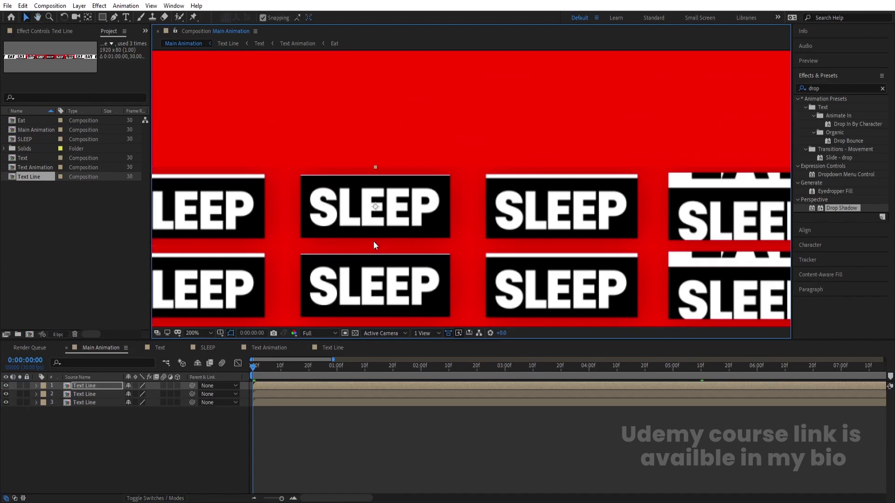
pyautogui.hotkey('ctrl', 'd')
pyautogui.moveTo(374, 241); pyautogui.dragTo(381, 310)
# - Keep duplicating Text Line rows until seven rows stack up the frame
pyautogui.press('h')
pyautogui.press('v')
pyautogui.hotkey('ctrl', 'd')
pyautogui.press('h')
pyautogui.press('v')
pyautogui.hotkey('ctrl', 'd')
pyautogui.moveTo(371, 276); pyautogui.dragTo(375, 87)
pyautogui.hotkey('ctrl', 'd')
pyautogui.hotkey('ctrl', 'd')
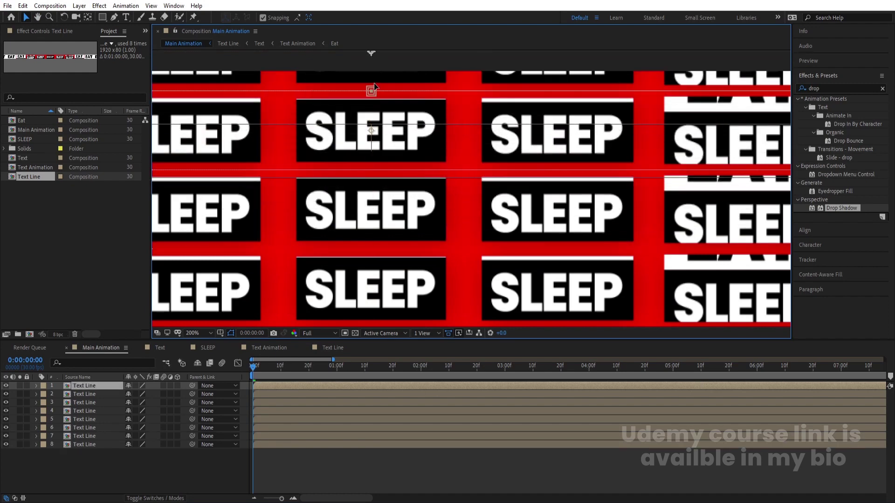
# - Duplicate layers 1–7 and move the copies down into evenly spaced rows in the lower half
pyautogui.scroll(-5, 374, 86)
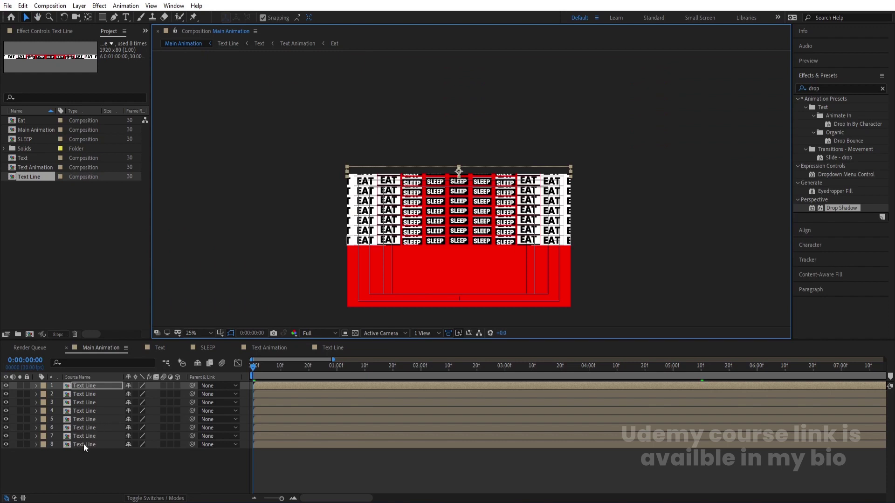
pyautogui.click(83, 444)
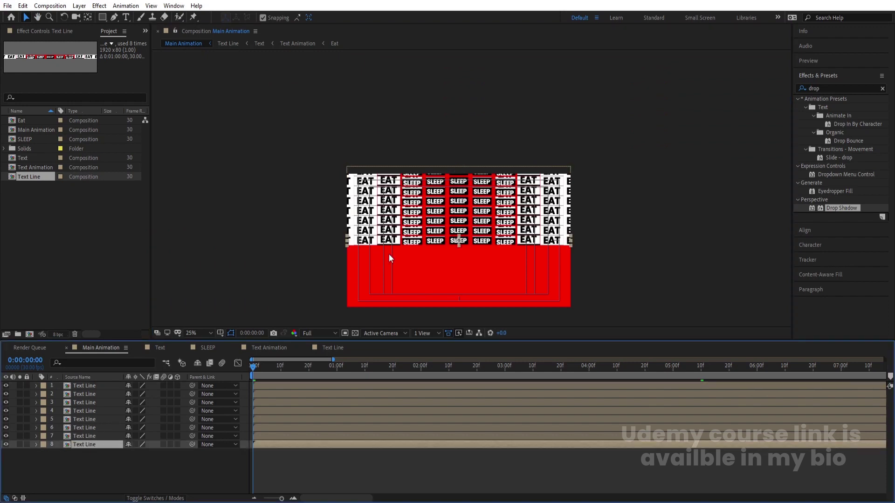
pyautogui.click(88, 434)
pyautogui.keyDown('shift'); pyautogui.click(89, 387); pyautogui.keyUp('shift')
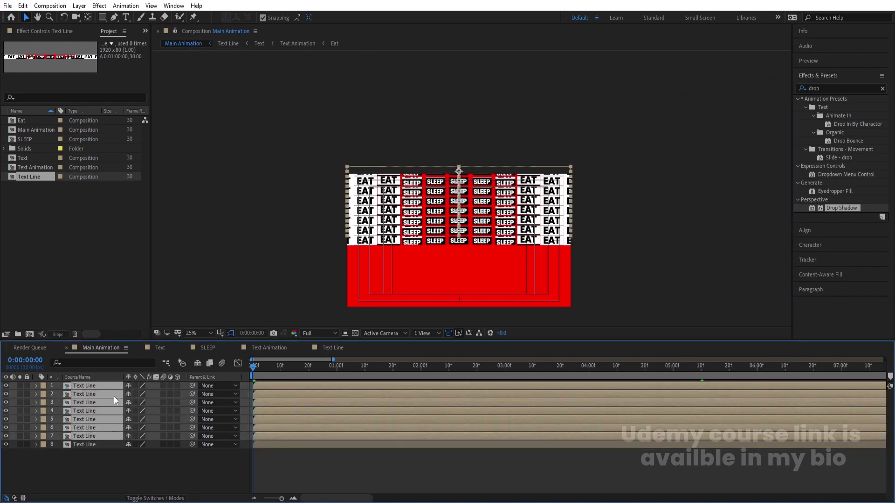
pyautogui.hotkey('ctrl', 'd')
pyautogui.scroll(-1, 106, 426)
pyautogui.moveTo(104, 470); pyautogui.dragTo(104, 488)
pyautogui.moveTo(438, 184); pyautogui.dragTo(449, 238)
pyautogui.scroll(4, 449, 230)
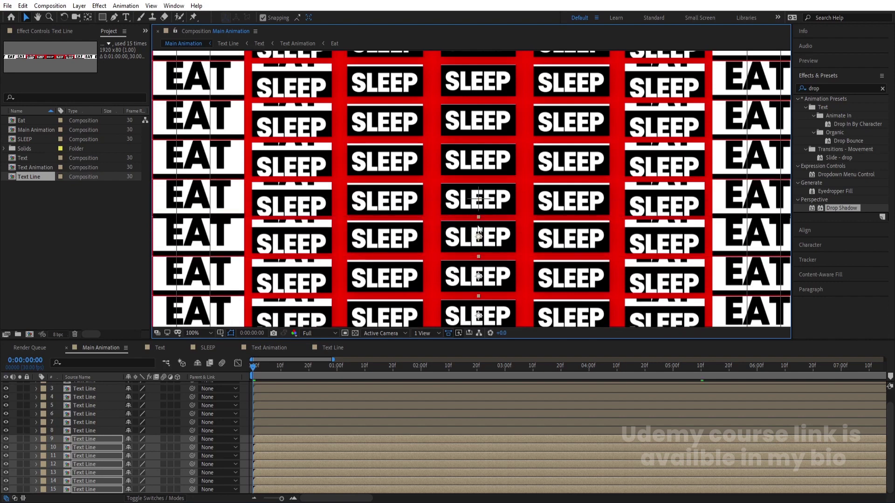
pyautogui.press('Down')
pyautogui.scroll(-4, 479, 224)
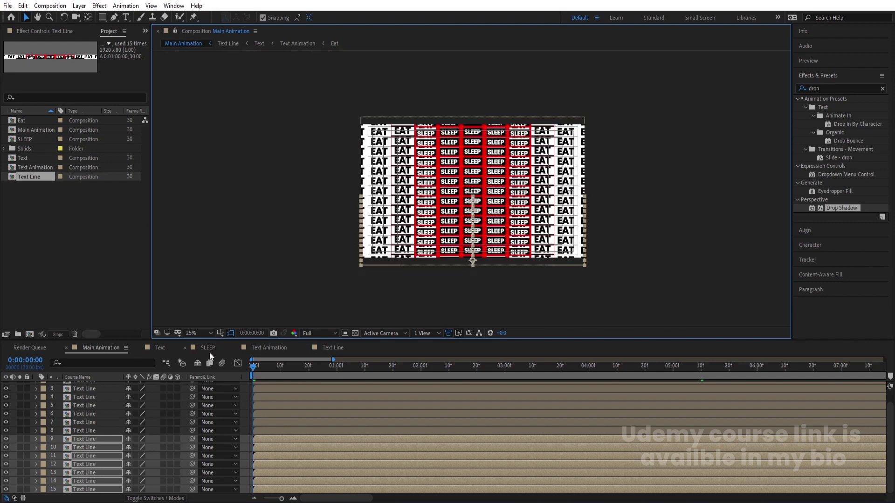
# - Preview the full grid at 50% magnification, then open Main Animation's composition settings
pyautogui.click(206, 332)
pyautogui.click(194, 159)
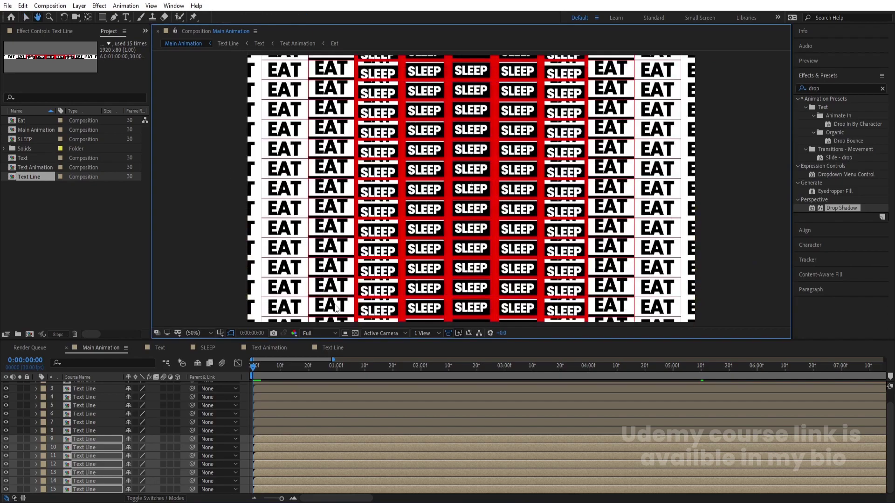
pyautogui.press('space')
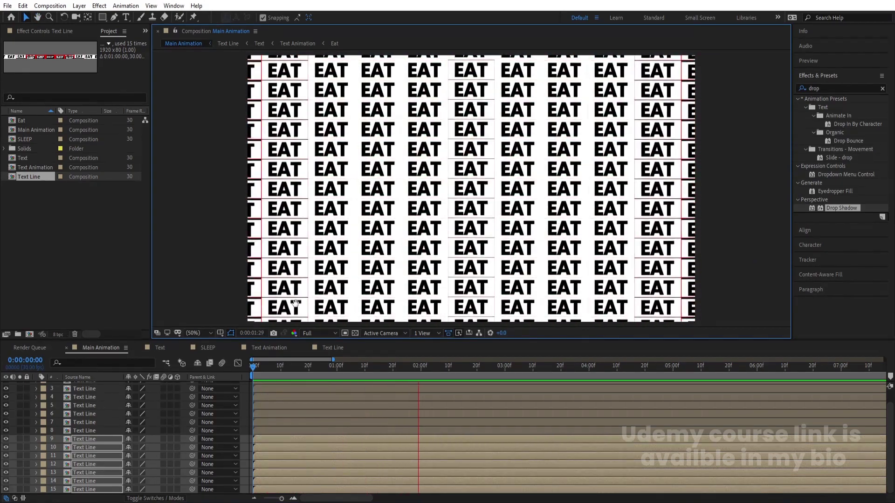
pyautogui.click(247, 397)
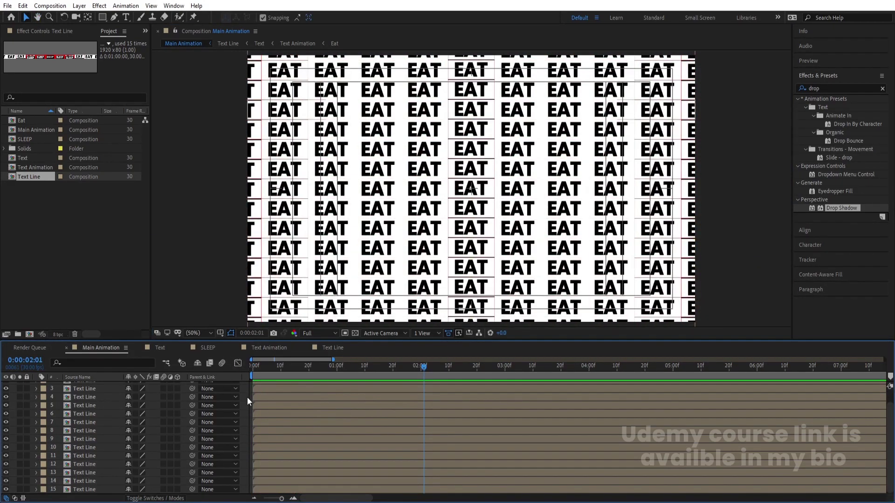
pyautogui.hotkey('ctrl', 'k')
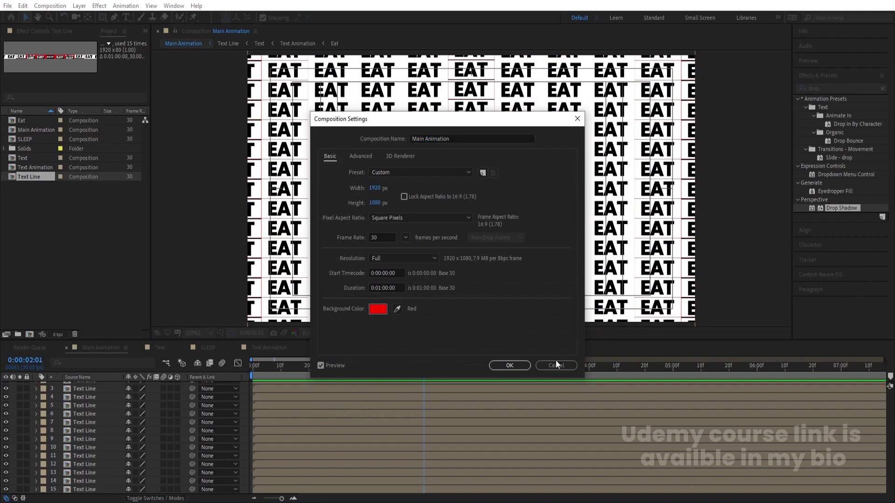
# - Cancel Composition Settings and create a new solid sampled white with the eyedropper
pyautogui.click(559, 365)
pyautogui.press('Home')
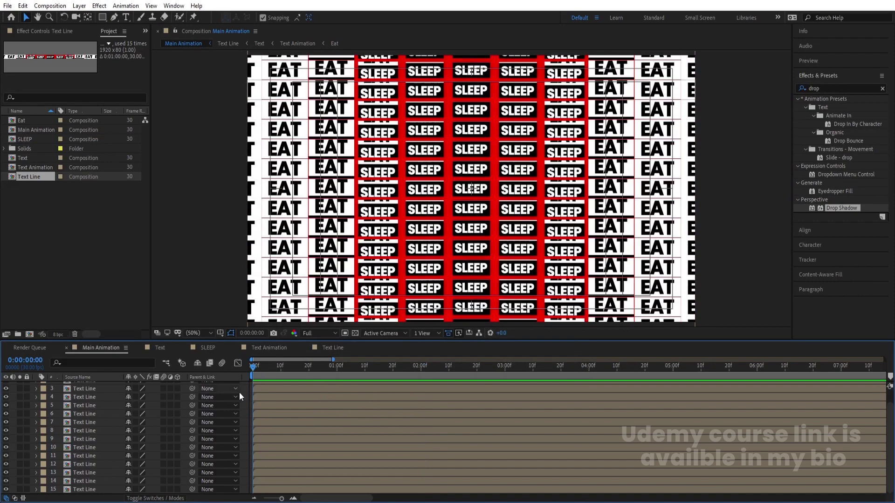
pyautogui.hotkey('ctrl', 'y')
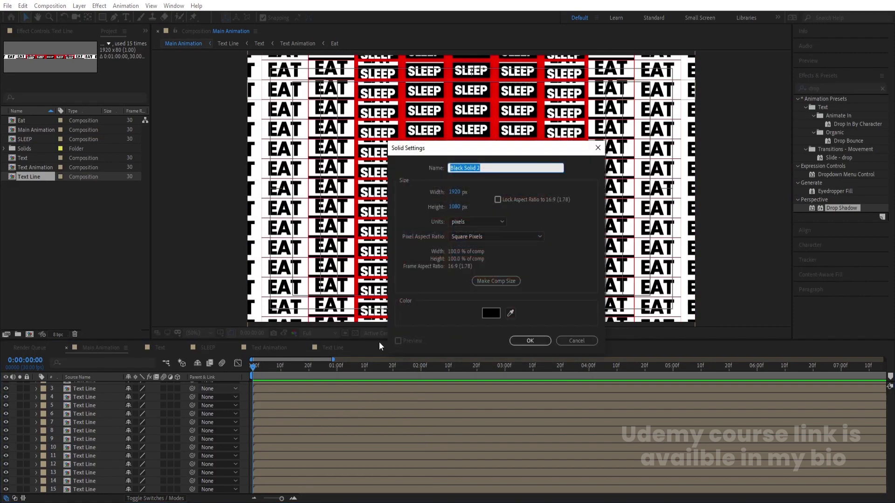
pyautogui.click(511, 313)
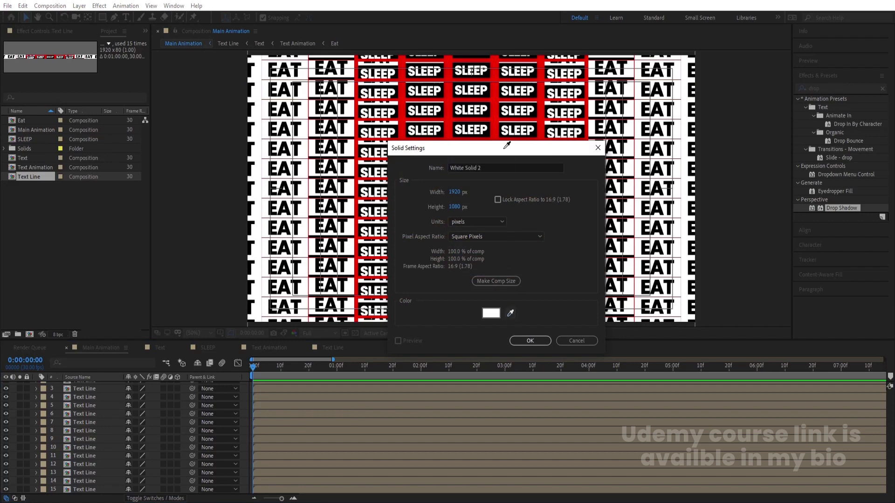
pyautogui.press('Return')
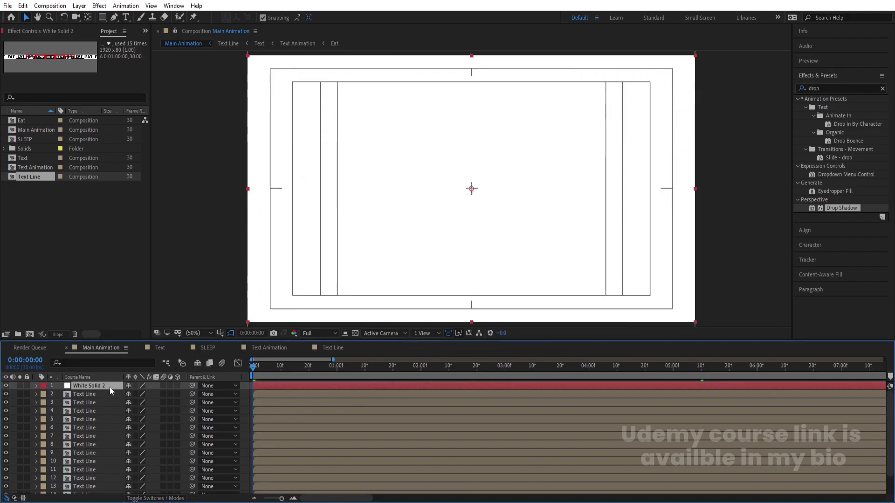
# - Move the white solid to the bottom of the stack, preview it, and lock it
pyautogui.moveTo(110, 386); pyautogui.dragTo(112, 495)
pyautogui.press('space')
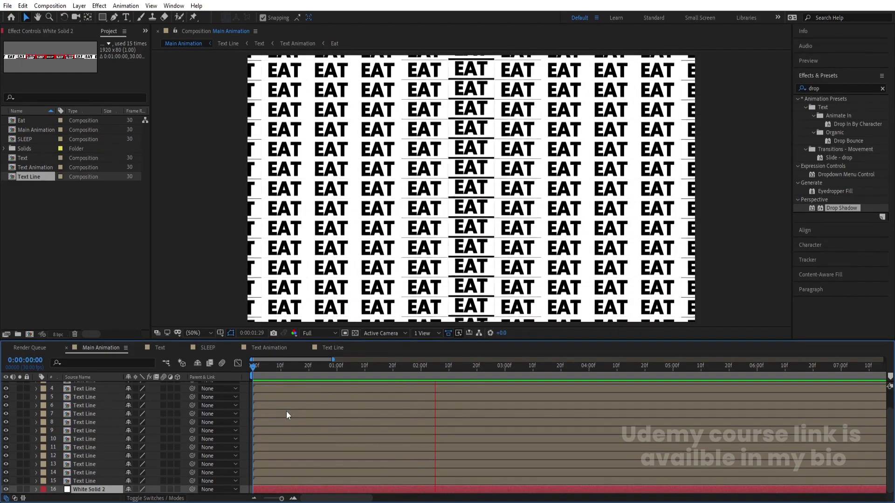
pyautogui.press('space')
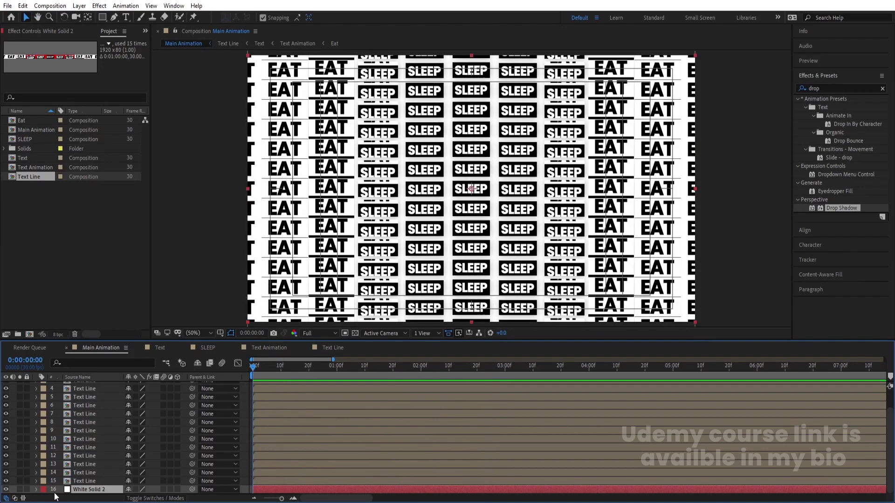
pyautogui.click(27, 490)
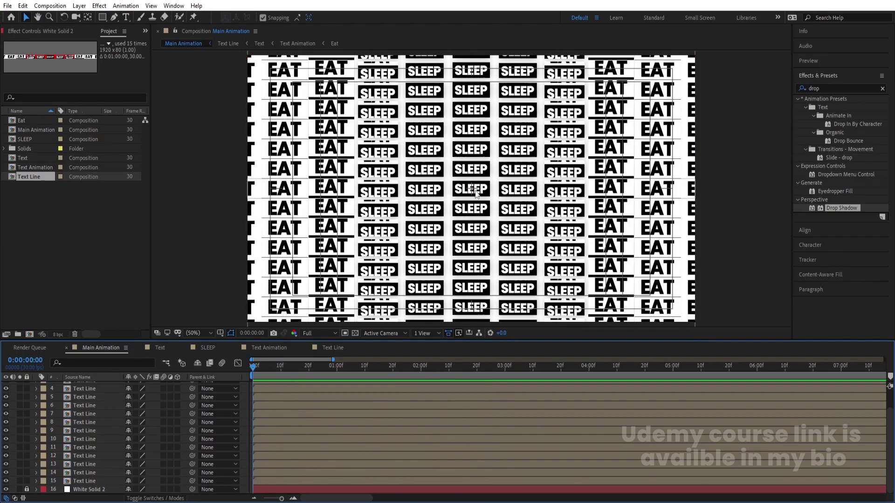
pyautogui.click(475, 194)
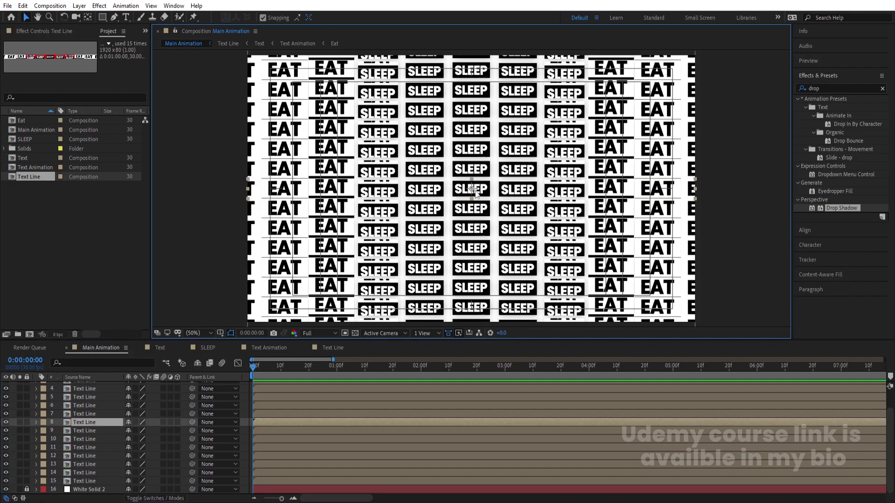
# - Lock Text Line layer 8 and start layers 7 and 9 at frame 5
pyautogui.click(27, 422)
pyautogui.press('=')
pyautogui.press('=')
pyautogui.press('=')
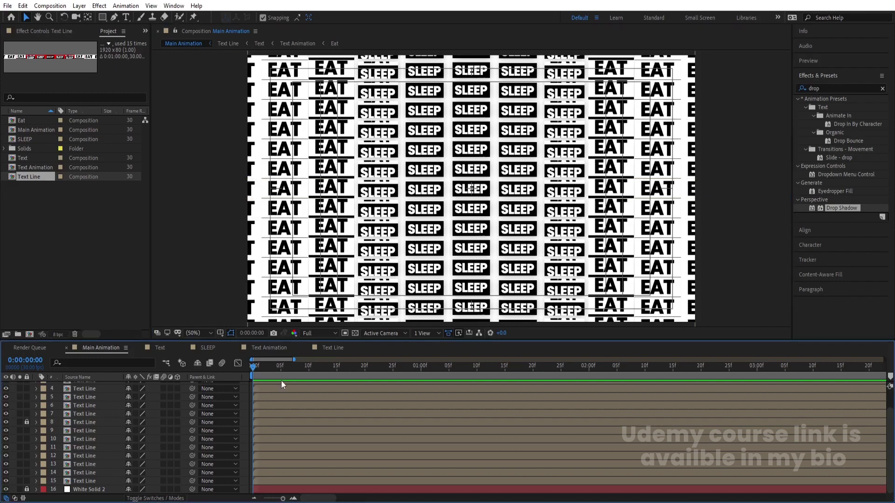
pyautogui.click(308, 370)
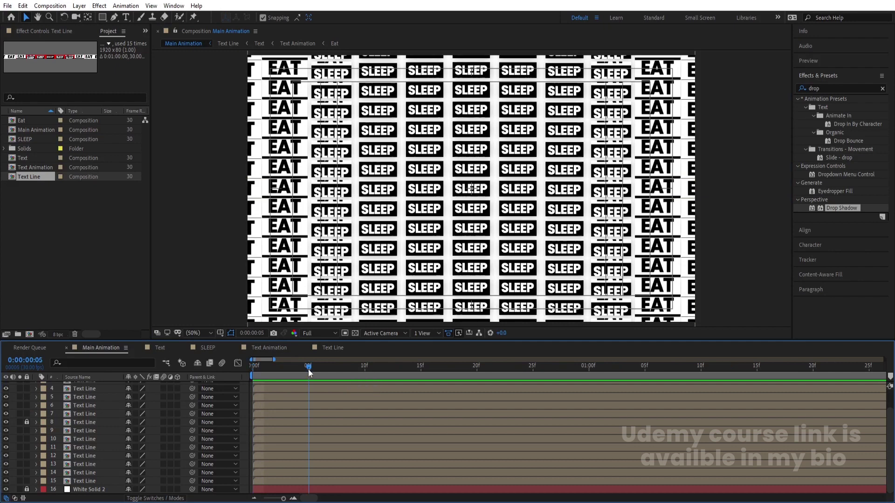
pyautogui.click(86, 414)
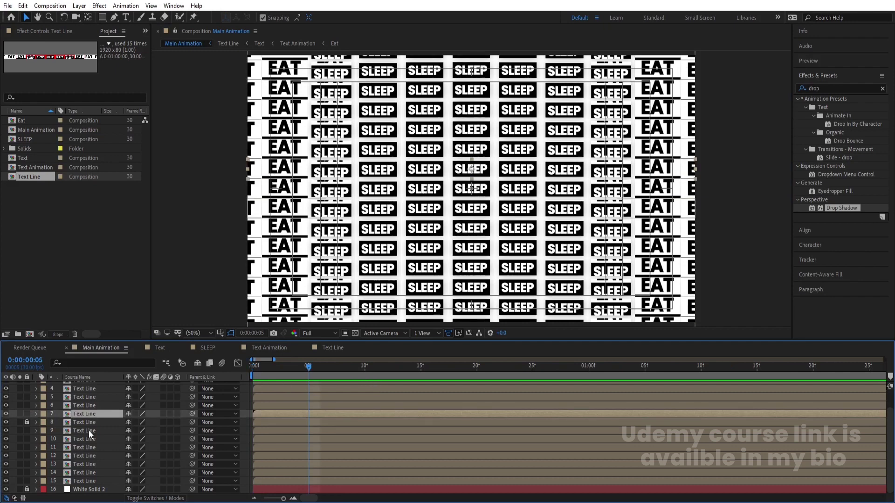
pyautogui.keyDown('ctrl'); pyautogui.click(90, 432); pyautogui.keyUp('ctrl')
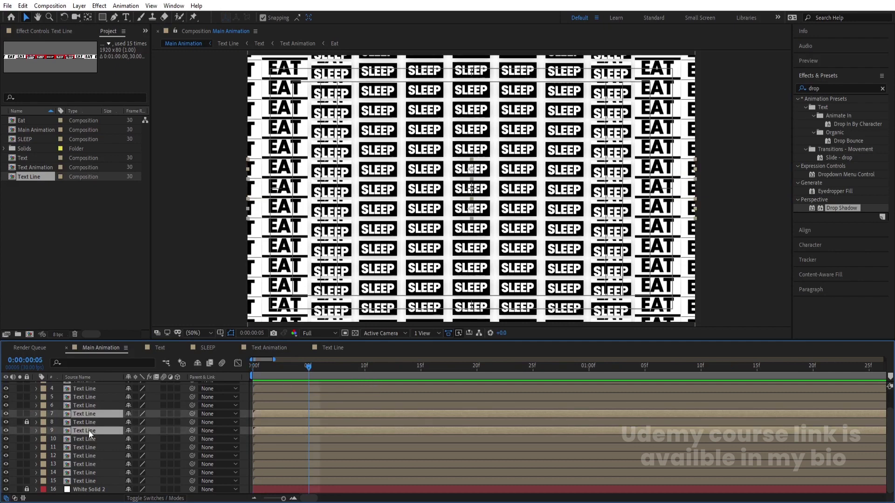
pyautogui.press('[')
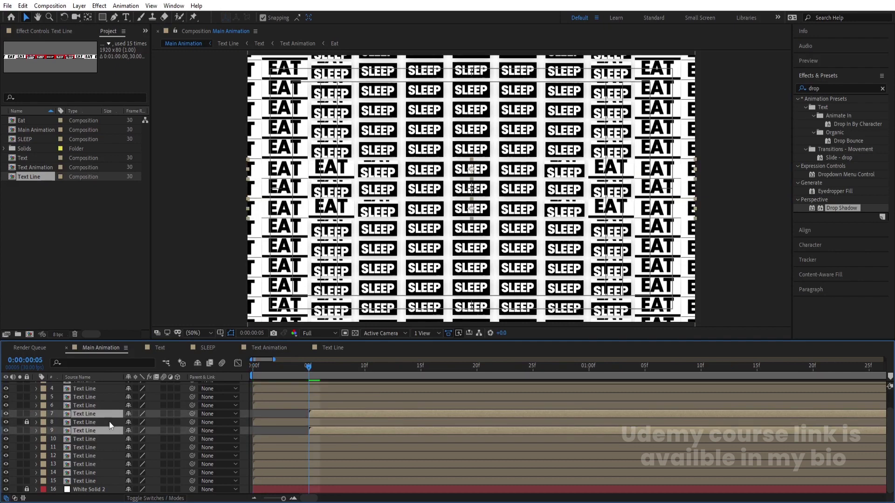
# - Start layers 6 and 10 at 10 frames, and layers 5 and 11 at 15 frames
pyautogui.click(364, 369)
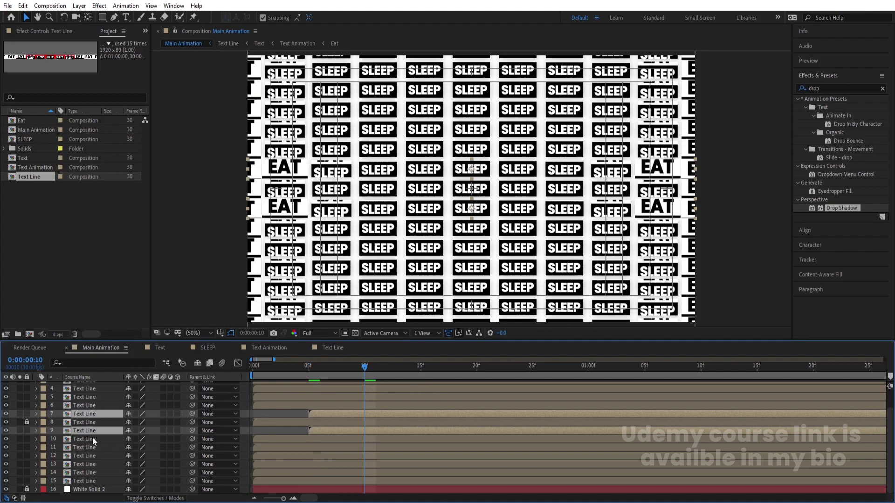
pyautogui.click(82, 403)
pyautogui.keyDown('ctrl'); pyautogui.click(319, 439); pyautogui.keyUp('ctrl')
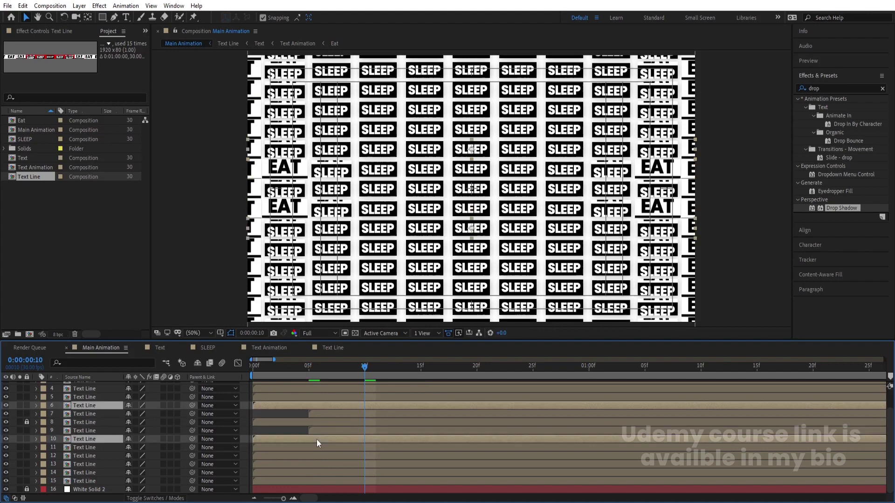
pyautogui.press('[')
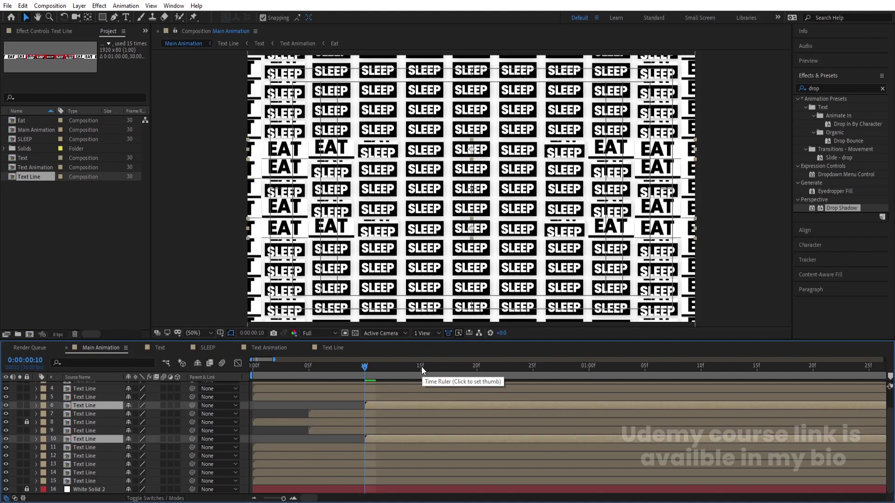
pyautogui.click(422, 368)
pyautogui.click(418, 397)
pyautogui.keyDown('ctrl'); pyautogui.click(409, 445); pyautogui.keyUp('ctrl')
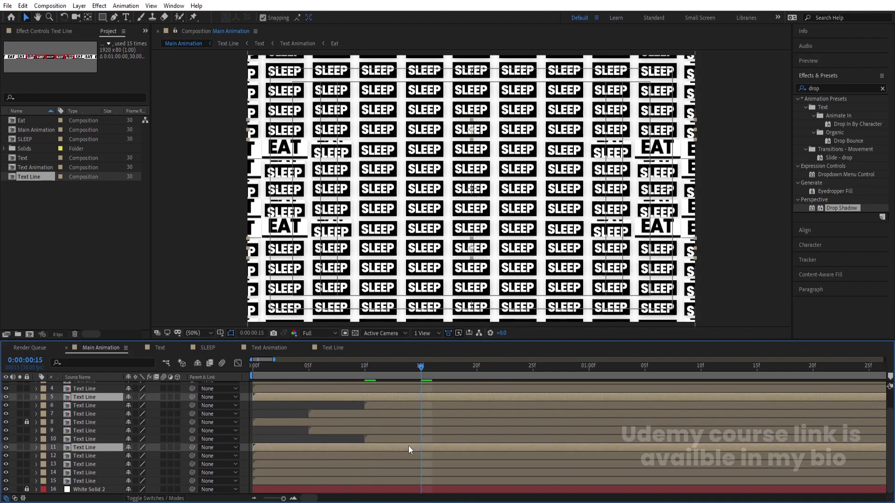
pyautogui.press('[')
# - Start layers 4 and 12 at 20 frames and layer 13 at 25 frames
pyautogui.press('-')
pyautogui.click(382, 367)
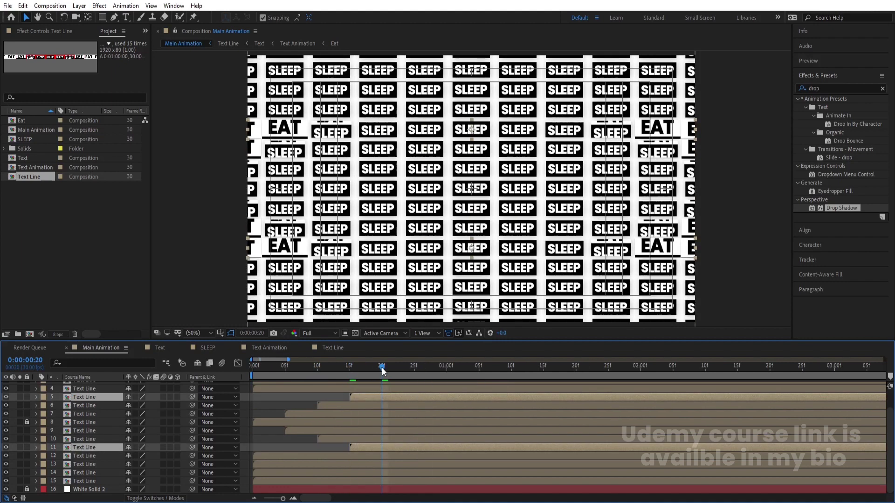
pyautogui.click(379, 389)
pyautogui.keyDown('ctrl'); pyautogui.click(370, 456); pyautogui.keyUp('ctrl')
pyautogui.press('[')
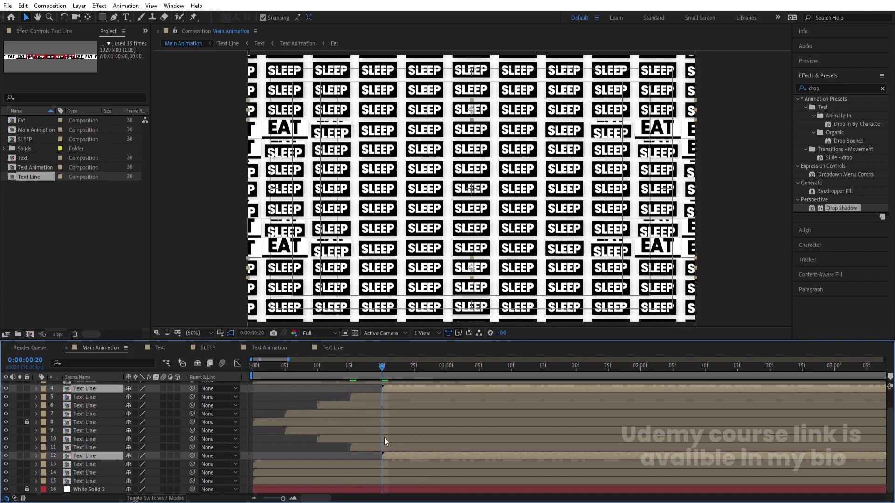
pyautogui.click(414, 366)
pyautogui.press('F2')
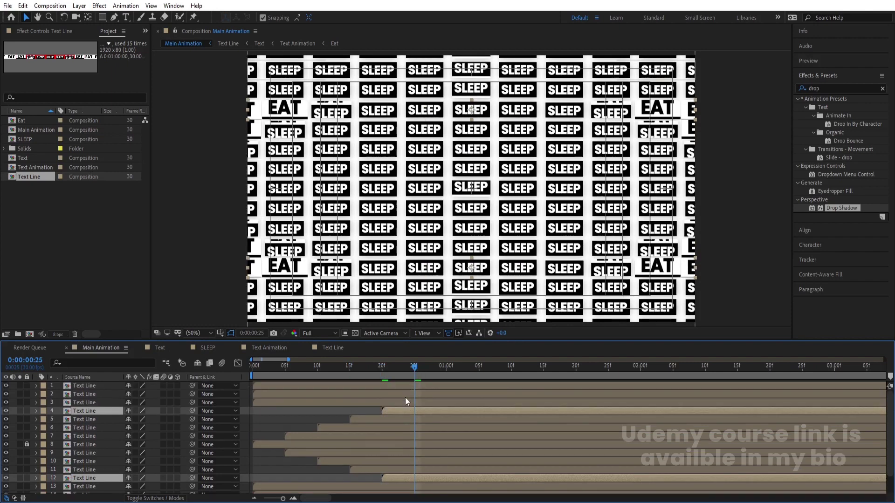
pyautogui.click(346, 461)
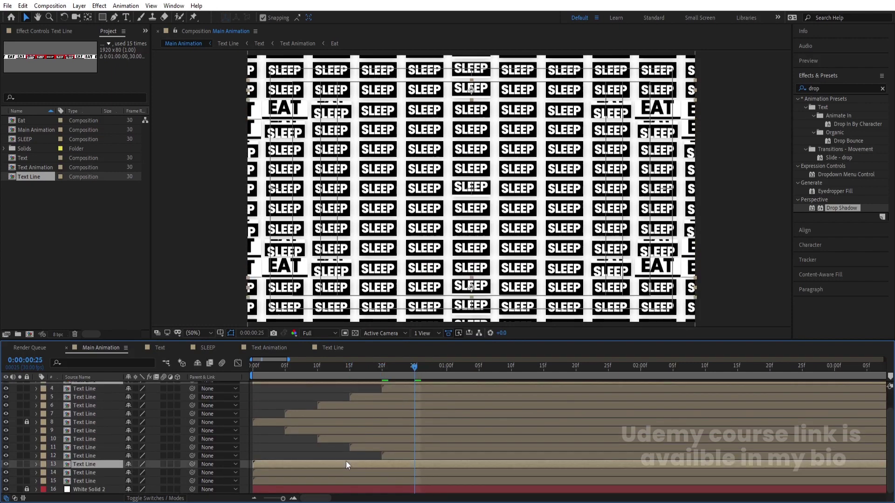
pyautogui.press('[')
# - Start layers 2 and 14 at one second, and layers 1 and 15 at 01:05
pyautogui.click(446, 366)
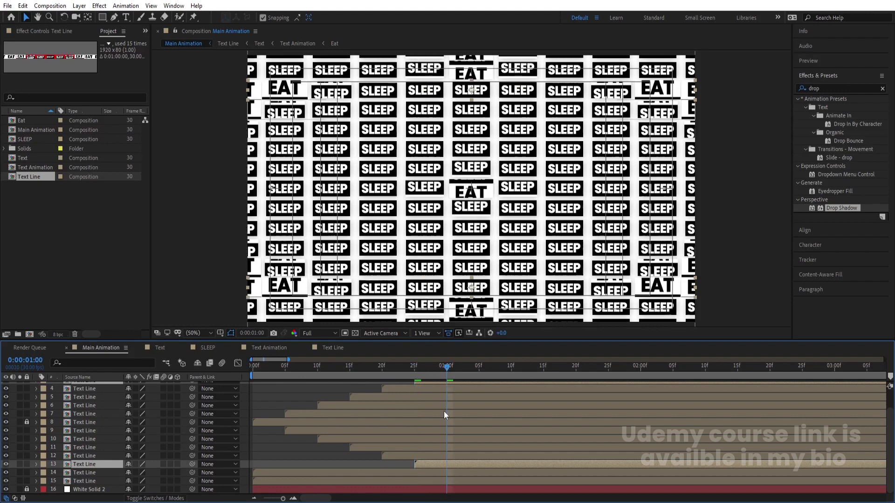
pyautogui.scroll(3, 444, 412)
pyautogui.click(435, 396)
pyautogui.scroll(-3, 420, 436)
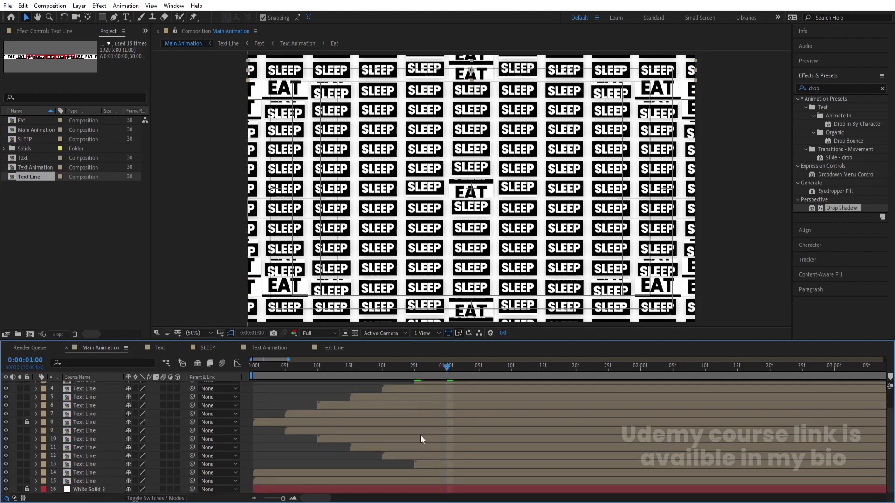
pyautogui.click(351, 475)
pyautogui.press('[')
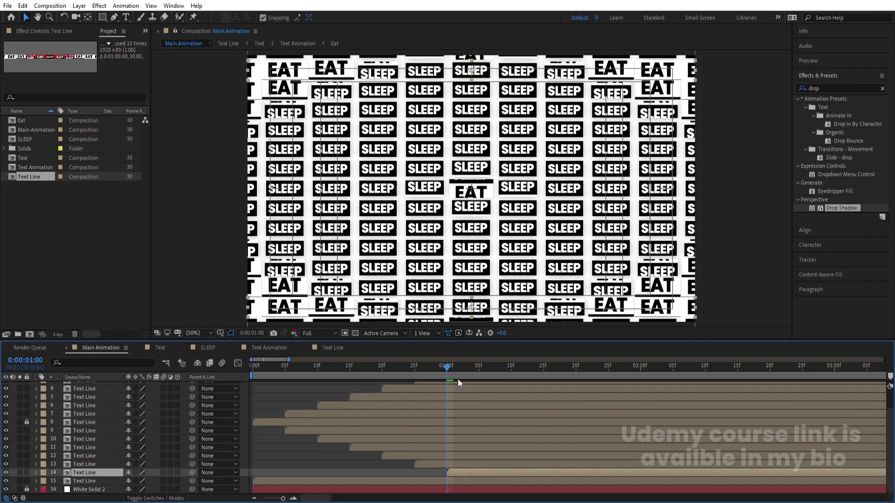
pyautogui.click(479, 365)
pyautogui.scroll(3, 477, 380)
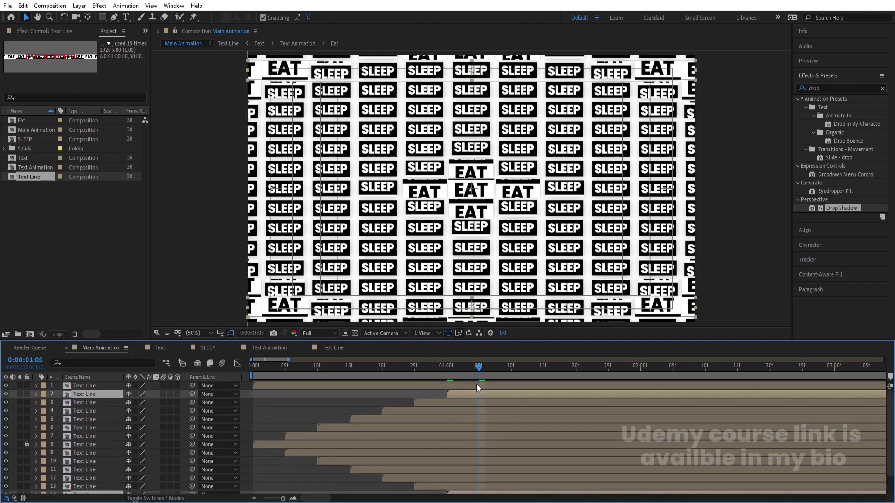
pyautogui.click(475, 386)
pyautogui.scroll(-3, 476, 387)
pyautogui.click(450, 484)
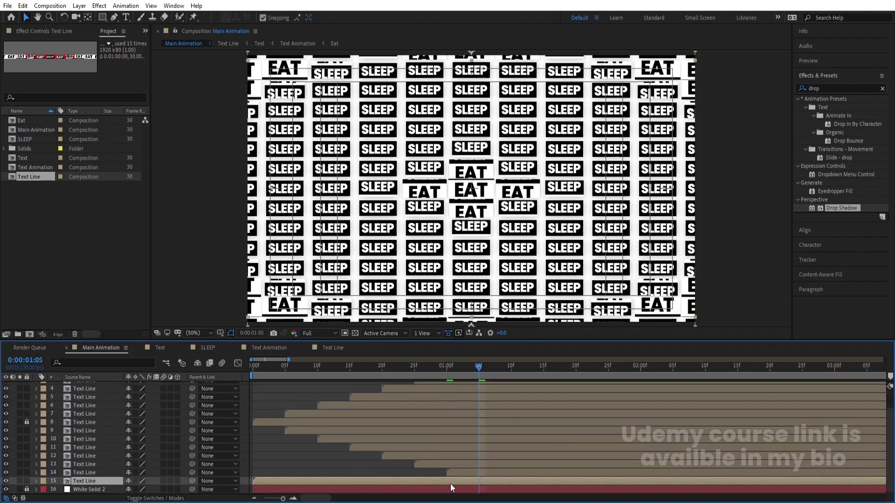
pyautogui.press('[')
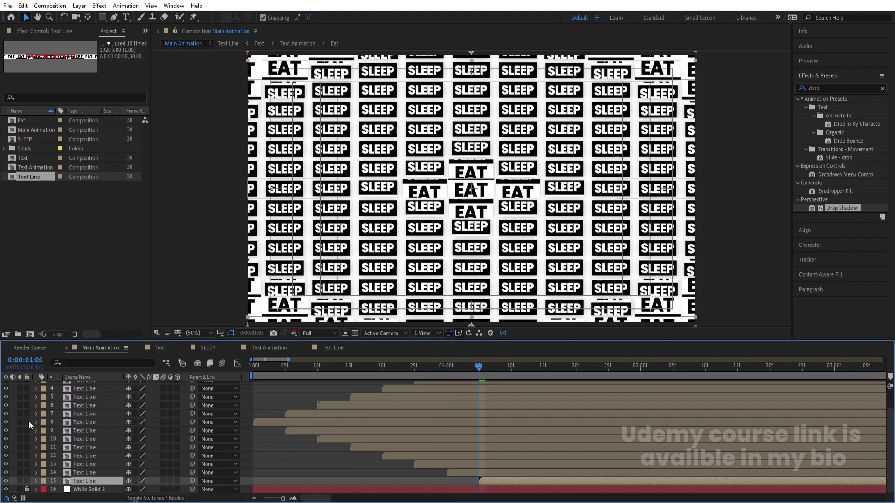
pyautogui.scroll(3, 426, 421)
pyautogui.scroll(-3, 449, 403)
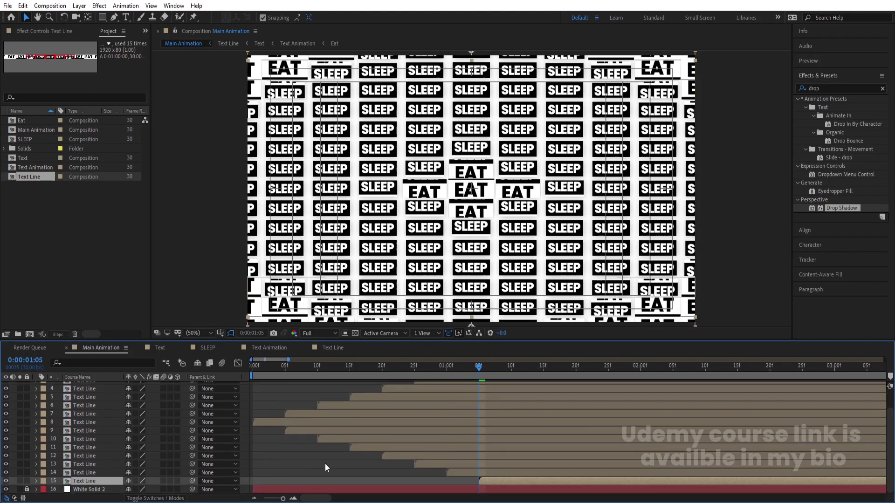
# - Trim all unlocked Text Line layers at 01:05, shift them to start at 0:00, and preview
pyautogui.hotkey('ctrl', 'a')
pyautogui.hotkey('alt', '[')
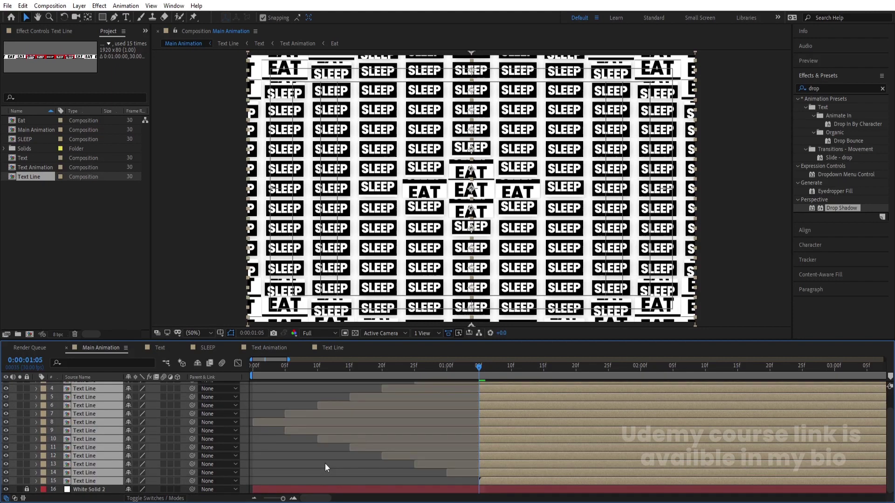
pyautogui.press('Home')
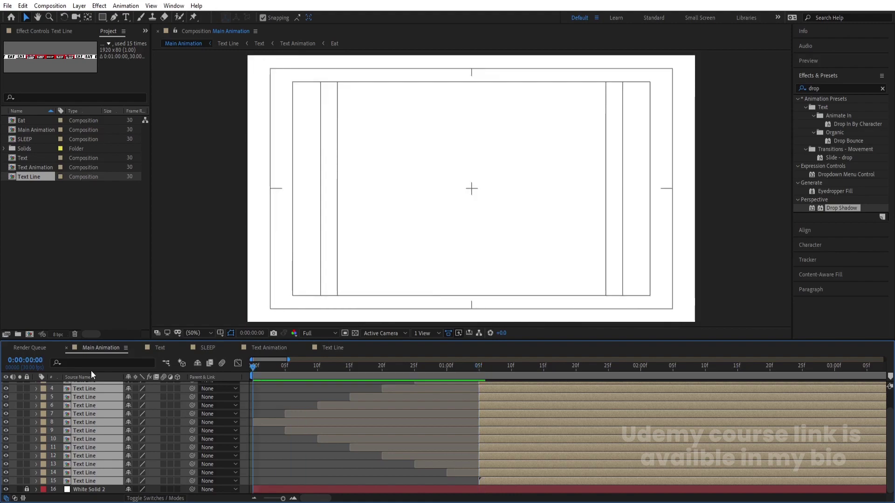
pyautogui.press('[')
pyautogui.press('space')
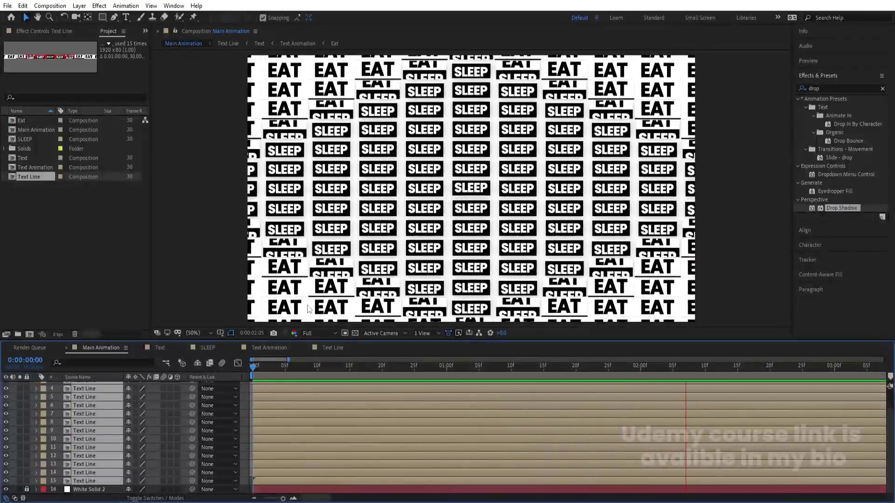
# - Stop the preview and check the Text composition at 0:00:02:20
pyautogui.press('space')
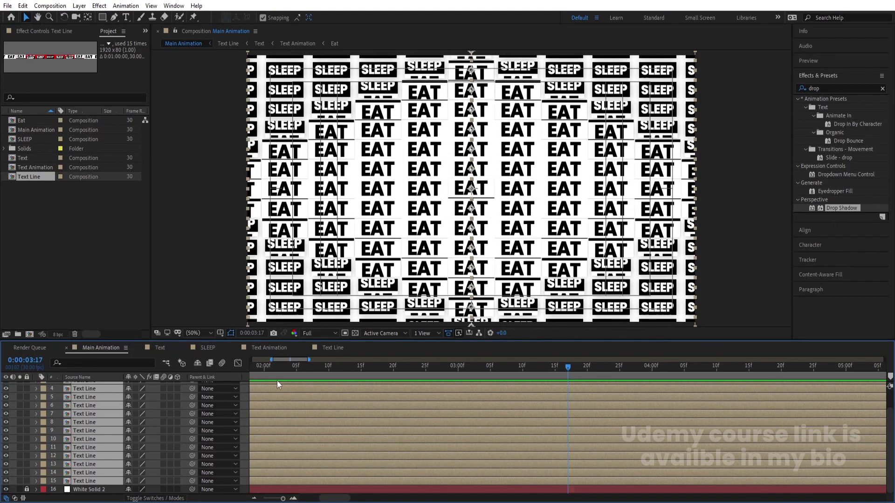
pyautogui.keyDown('alt'); pyautogui.scroll(-5, 277, 382); pyautogui.keyUp('alt')
pyautogui.press('Home')
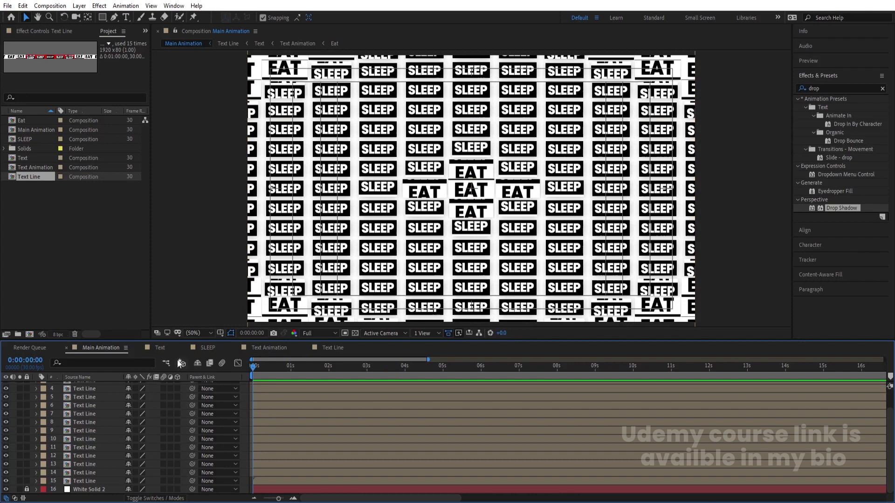
pyautogui.click(158, 347)
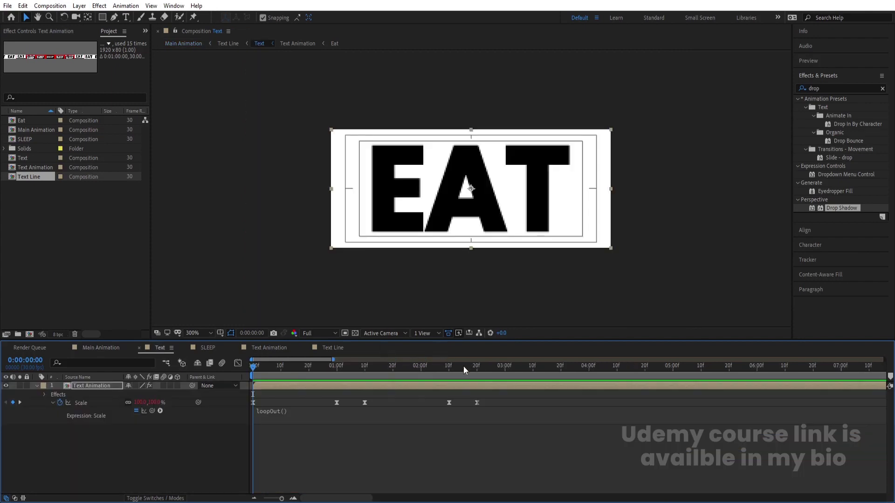
pyautogui.moveTo(472, 366); pyautogui.dragTo(477, 368)
# - Preview Main Animation again, then reopen the Text composition at its first frame
pyautogui.click(86, 351)
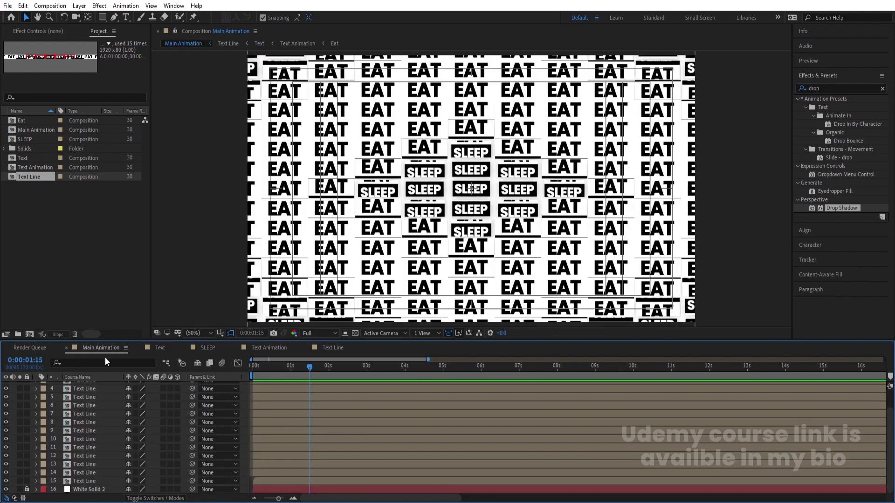
pyautogui.press('Home')
pyautogui.press('=')
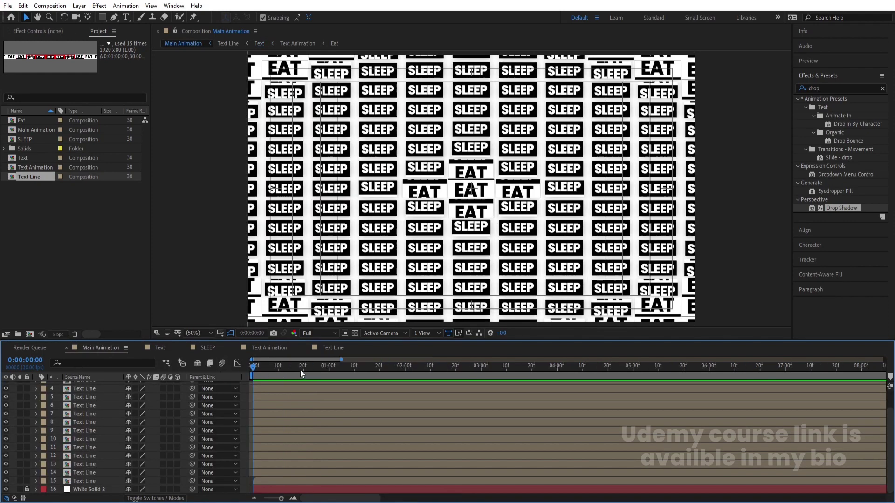
pyautogui.click(455, 368)
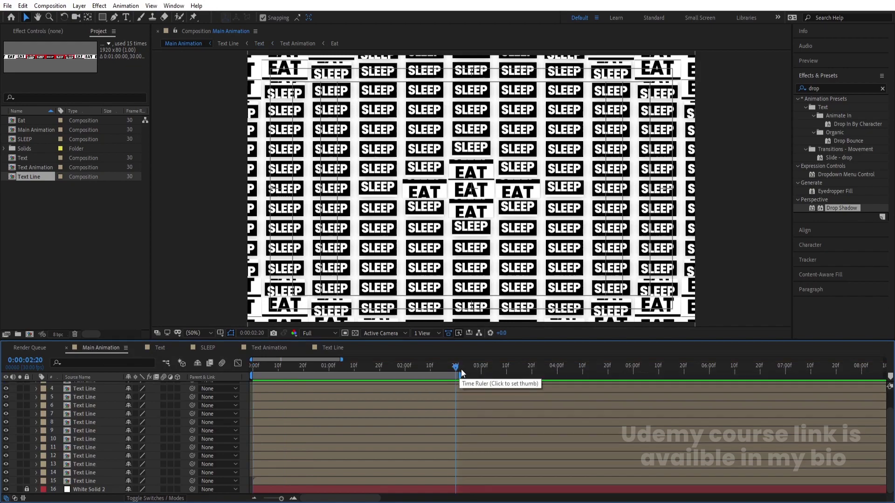
pyautogui.press('space')
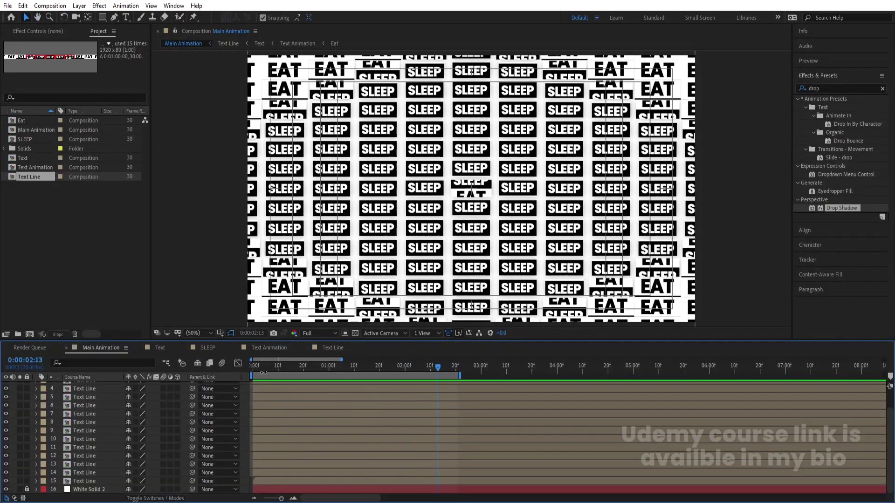
pyautogui.press('space')
pyautogui.click(166, 346)
pyautogui.moveTo(294, 368); pyautogui.dragTo(115, 393)
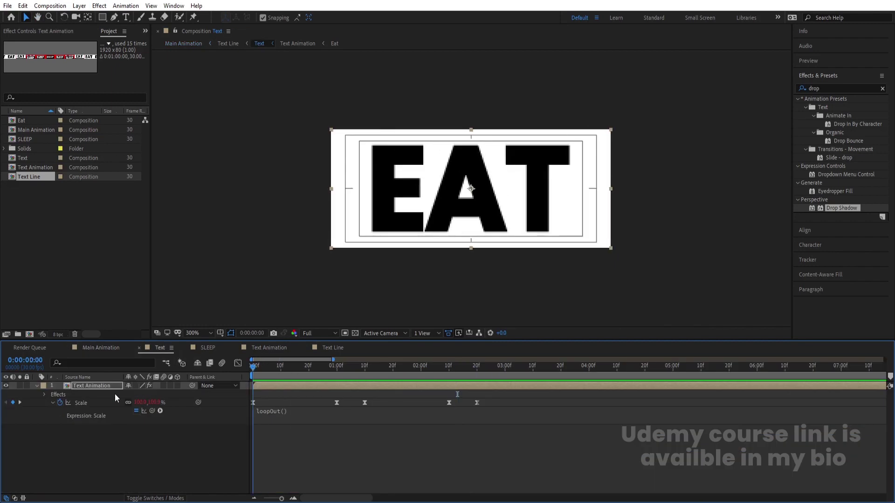
# - Apply the Tint effect to the Text Animation layer
pyautogui.click(129, 437)
pyautogui.click(89, 387)
pyautogui.click(838, 88)
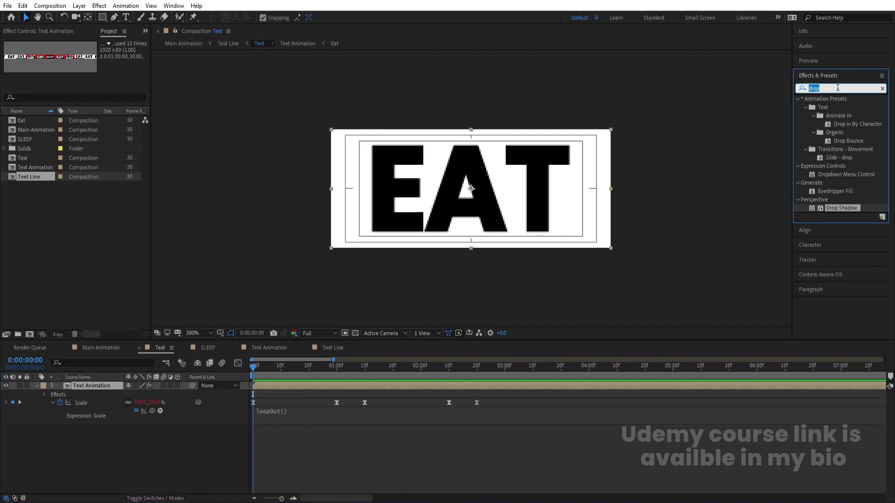
pyautogui.write('tint')
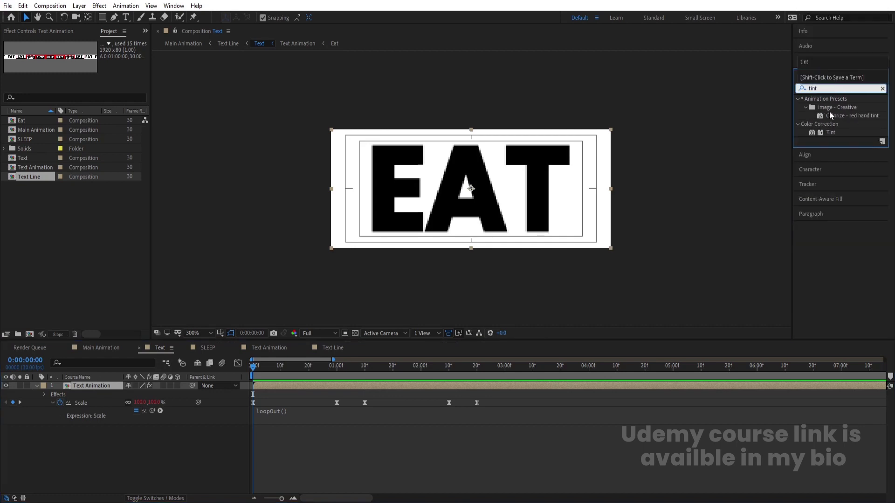
pyautogui.doubleClick(824, 133)
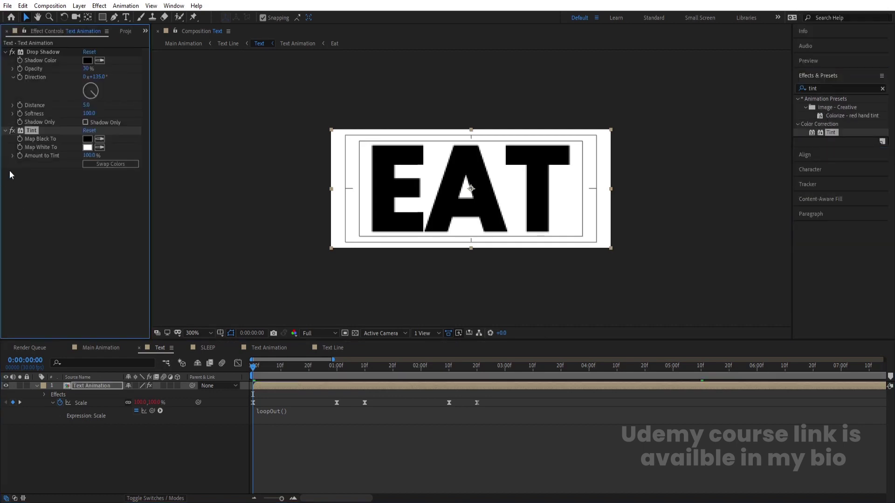
# - Set Tint's Map Black To colour to pure red FF0000 and select that property
pyautogui.click(87, 139)
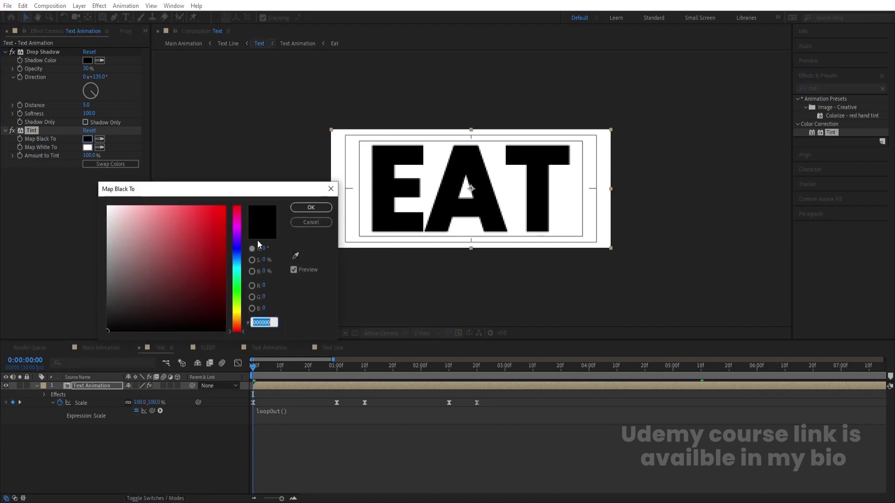
pyautogui.click(88, 139)
pyautogui.moveTo(208, 226); pyautogui.dragTo(280, 163)
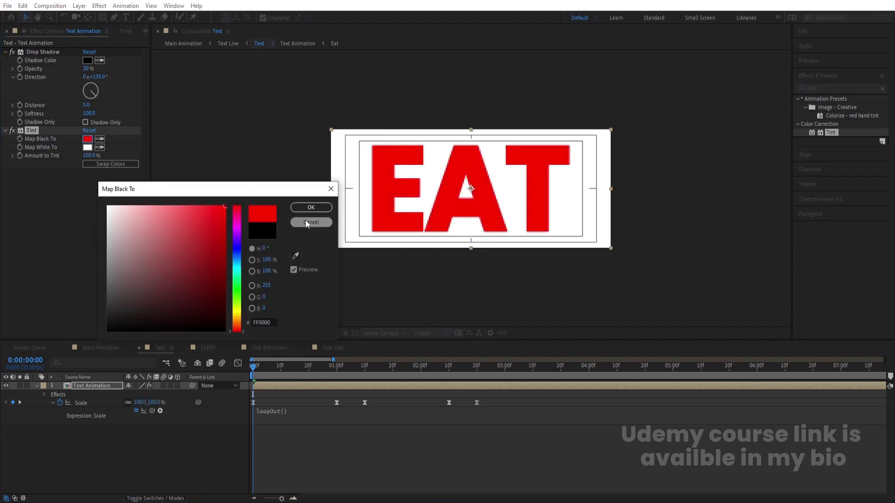
pyautogui.click(310, 208)
pyautogui.click(88, 386)
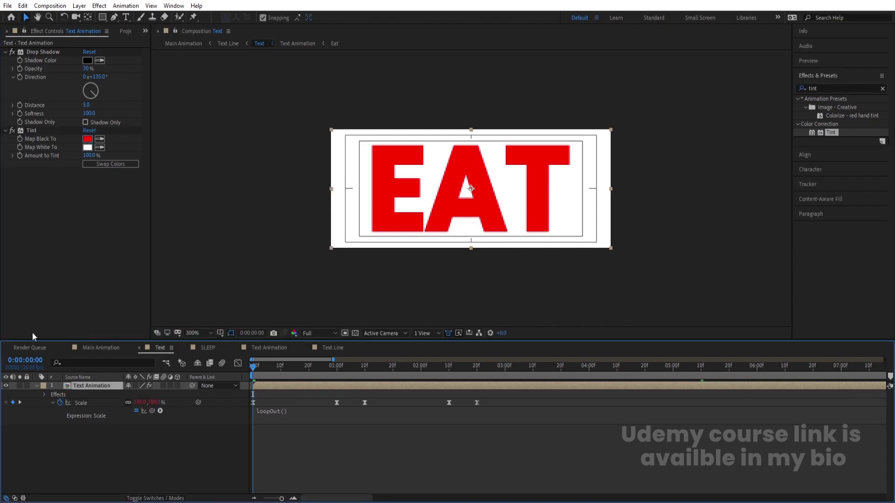
pyautogui.click(21, 139)
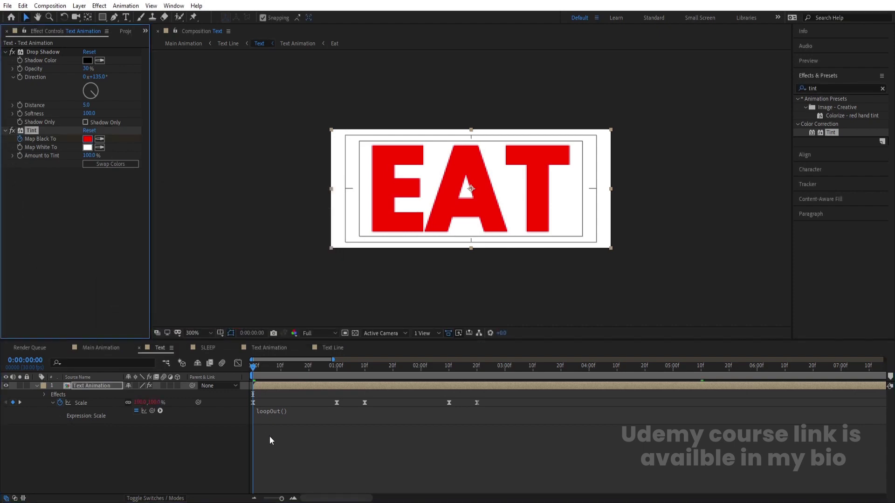
# - Reveal Map Black To in the timeline and key it magenta at 0:00:00:19
pyautogui.press('s')
pyautogui.press('s')
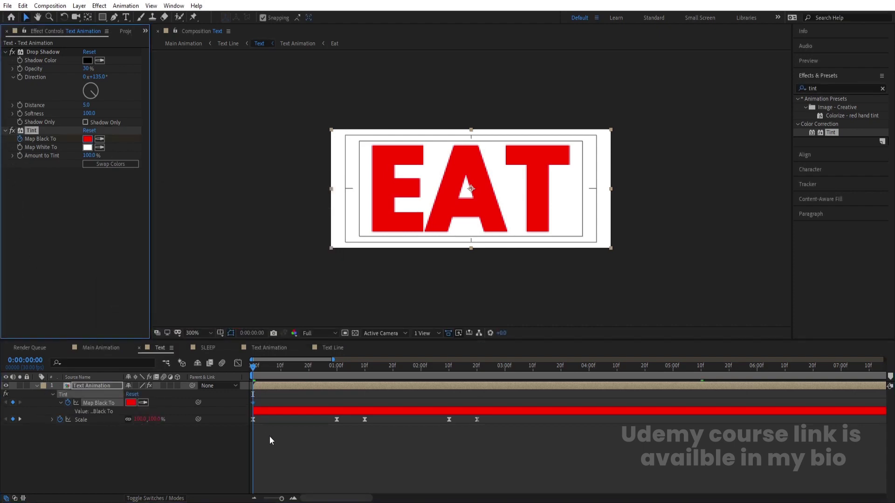
pyautogui.click(337, 367)
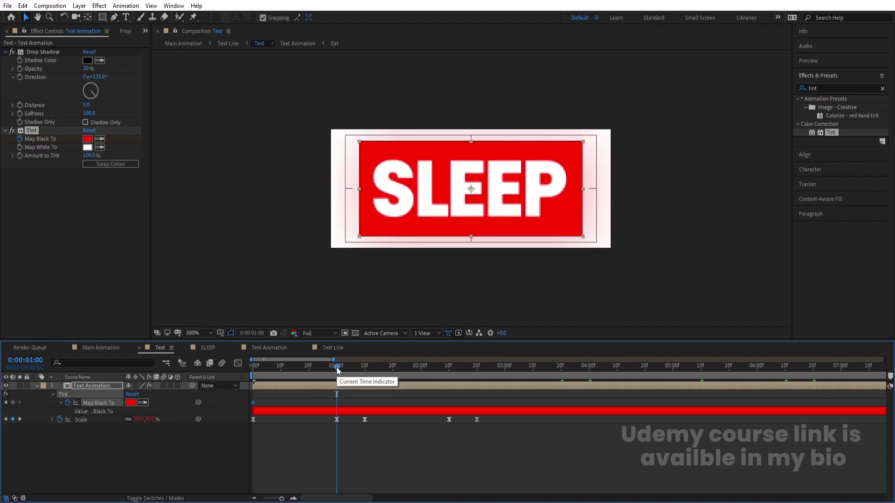
pyautogui.moveTo(337, 367); pyautogui.dragTo(307, 370)
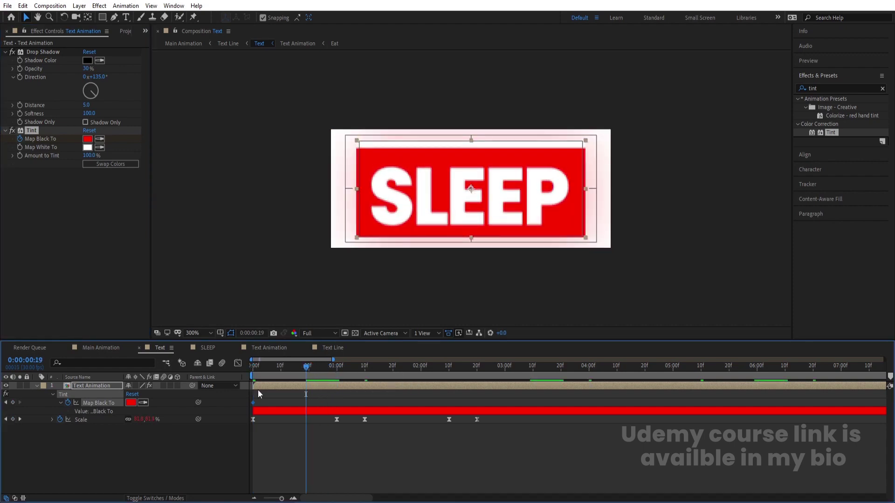
pyautogui.click(131, 403)
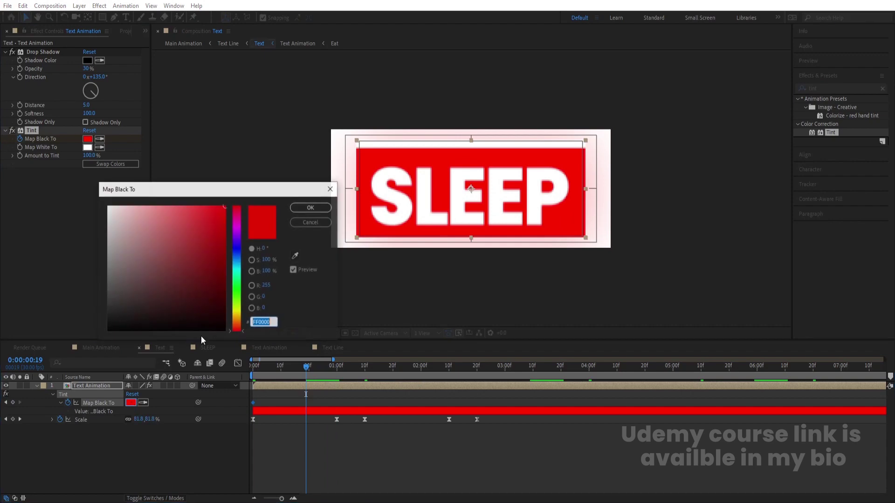
pyautogui.click(237, 228)
pyautogui.click(297, 211)
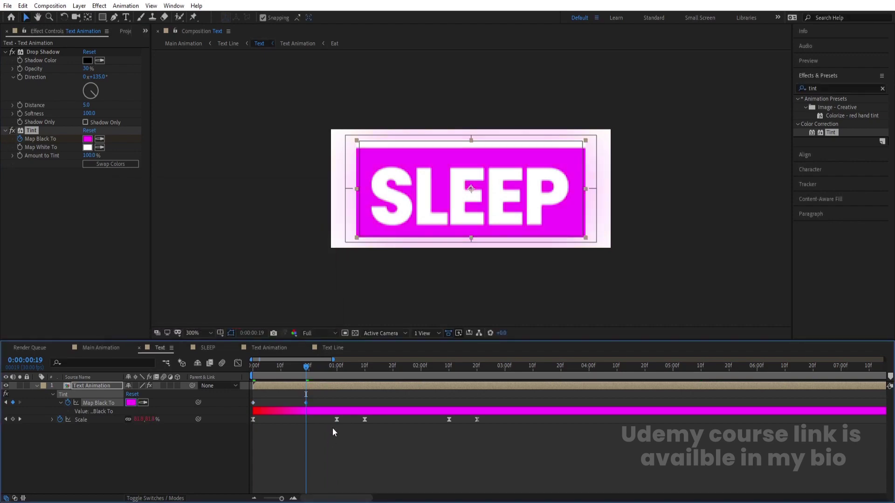
# - Key Map Black To blue at 0:00:01:10 and orange at 0:00:02:00
pyautogui.click(364, 373)
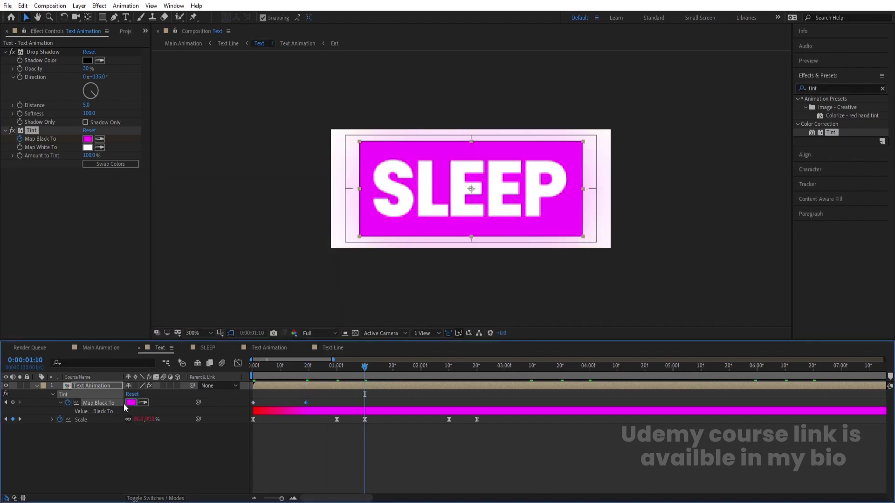
pyautogui.click(130, 403)
pyautogui.click(236, 248)
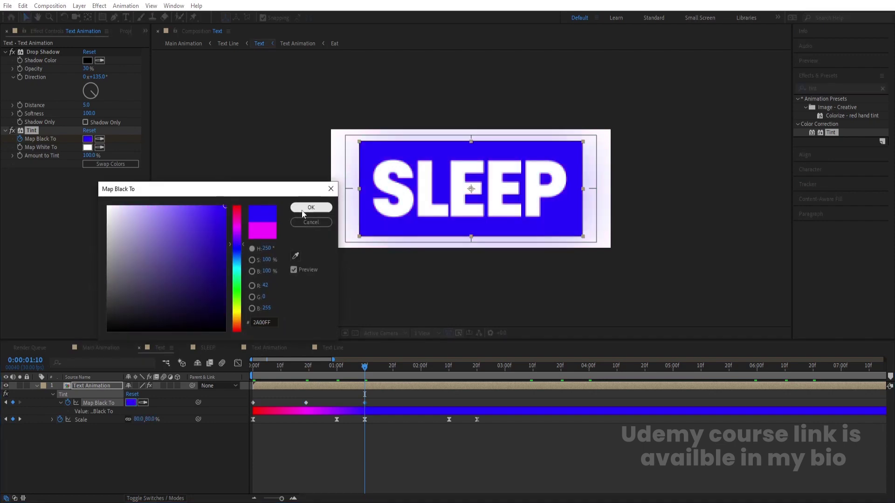
pyautogui.click(311, 208)
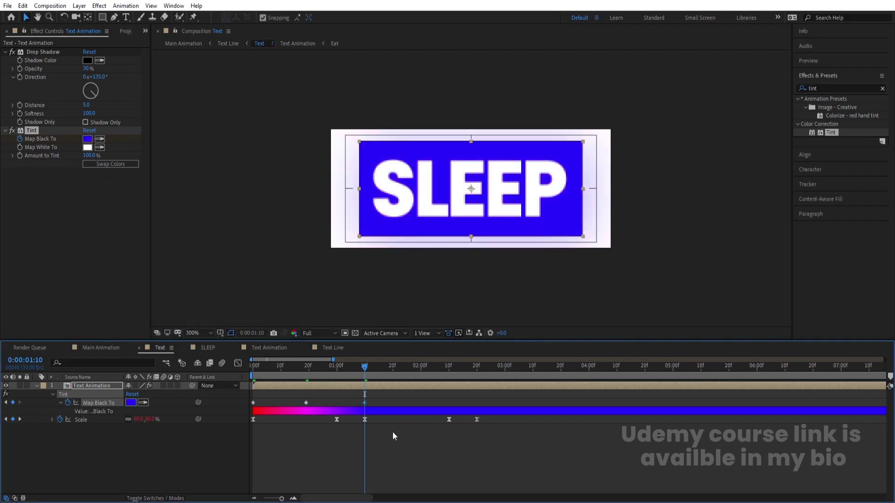
pyautogui.click(422, 373)
pyautogui.click(131, 403)
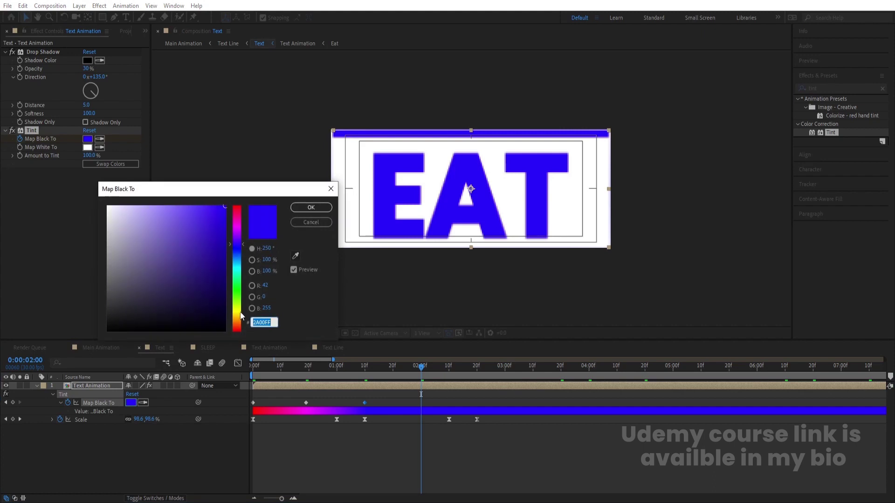
pyautogui.moveTo(237, 317); pyautogui.dragTo(238, 322)
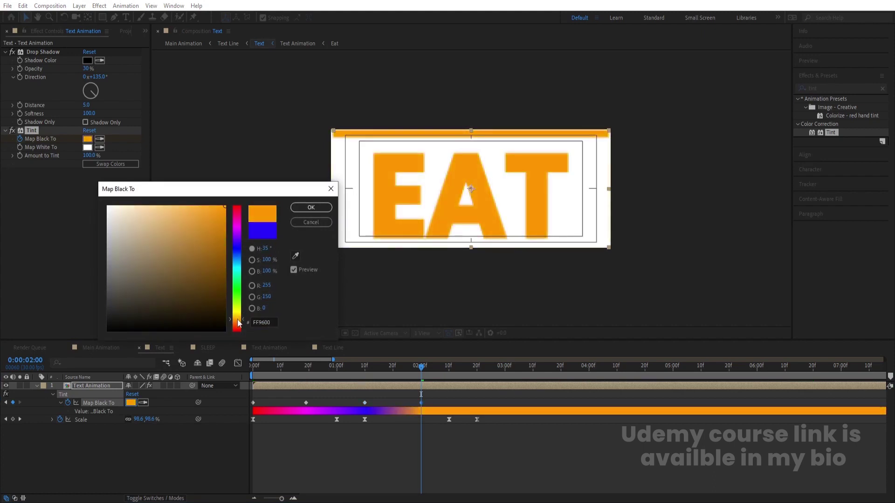
pyautogui.click(311, 208)
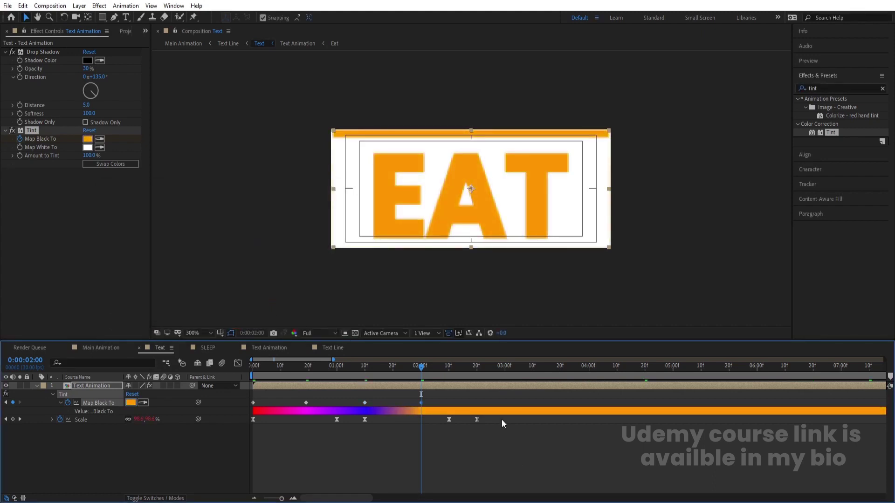
# - Paste the starting red keyframe at 0:00:02:20 and preview the colour cycle
pyautogui.click(476, 378)
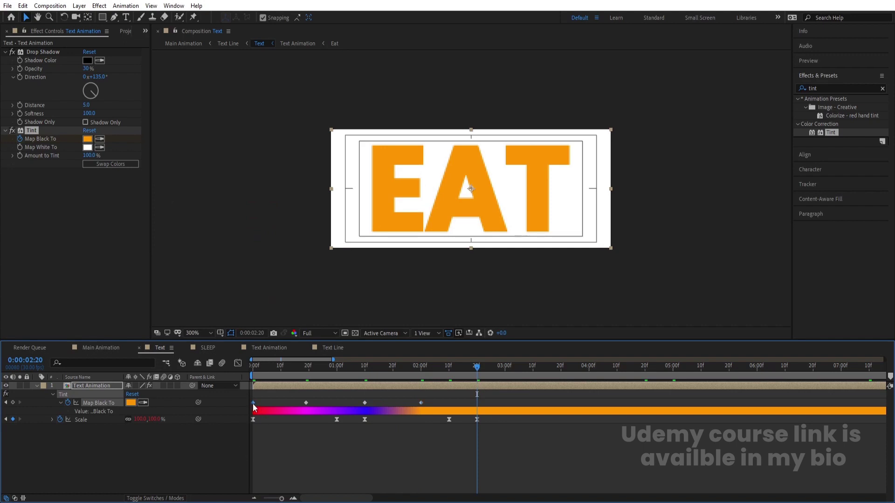
pyautogui.hotkey('ctrl', 'c')
pyautogui.hotkey('ctrl', 'v')
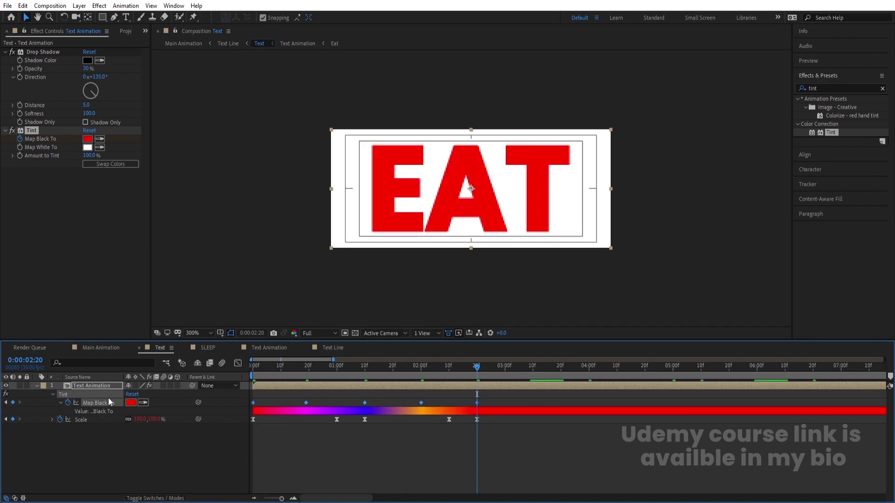
pyautogui.press('Home')
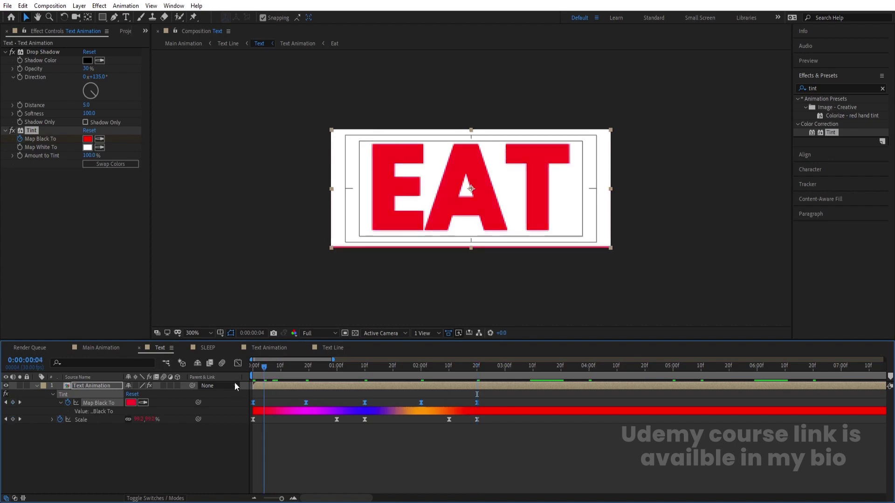
pyautogui.press('space')
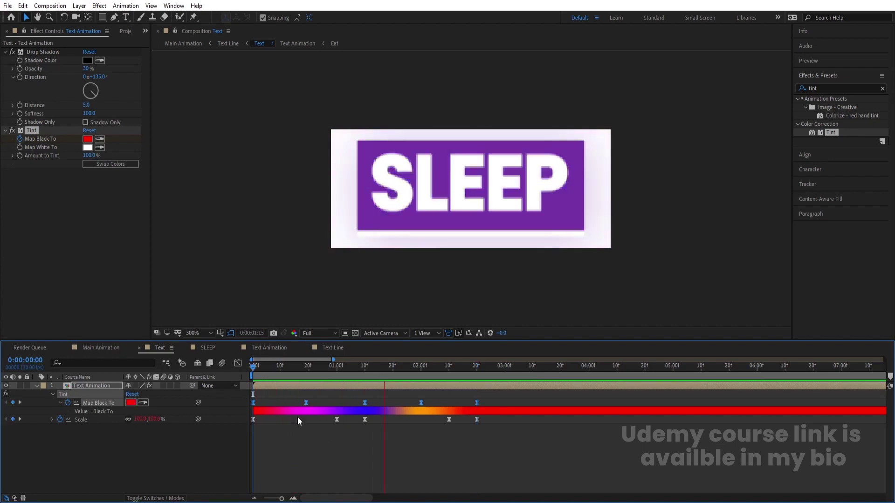
pyautogui.press('space')
pyautogui.click(166, 434)
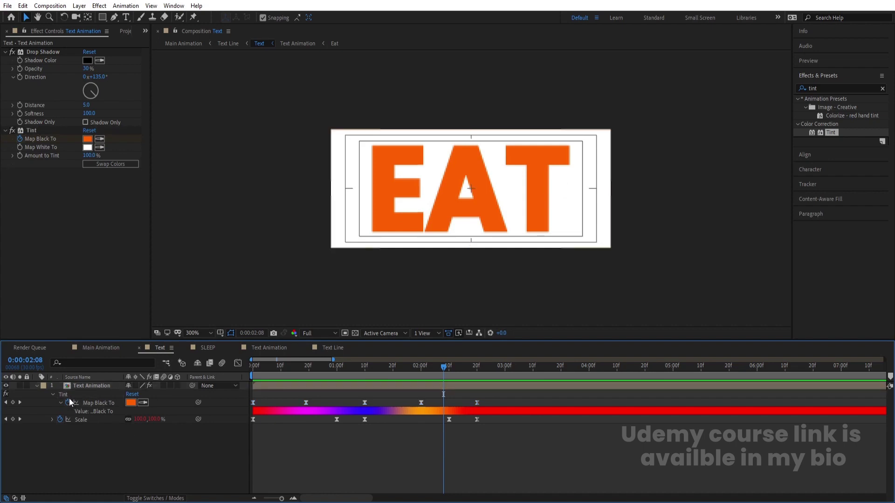
# - Add a loopOut() expression to Map Black To and preview the repeating colours
pyautogui.keyDown('alt'); pyautogui.click(69, 402); pyautogui.keyUp('alt')
pyautogui.write('loop')
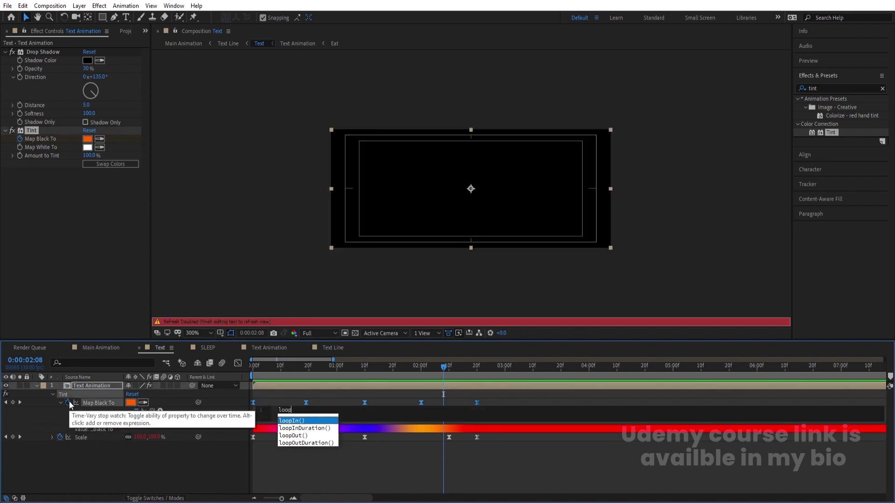
pyautogui.press('Down')
pyautogui.press('Down')
pyautogui.press('Return')
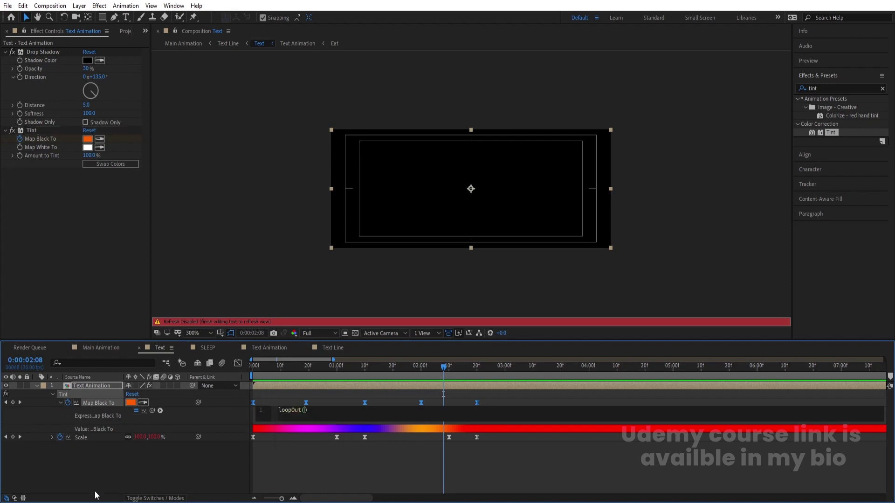
pyautogui.click(533, 390)
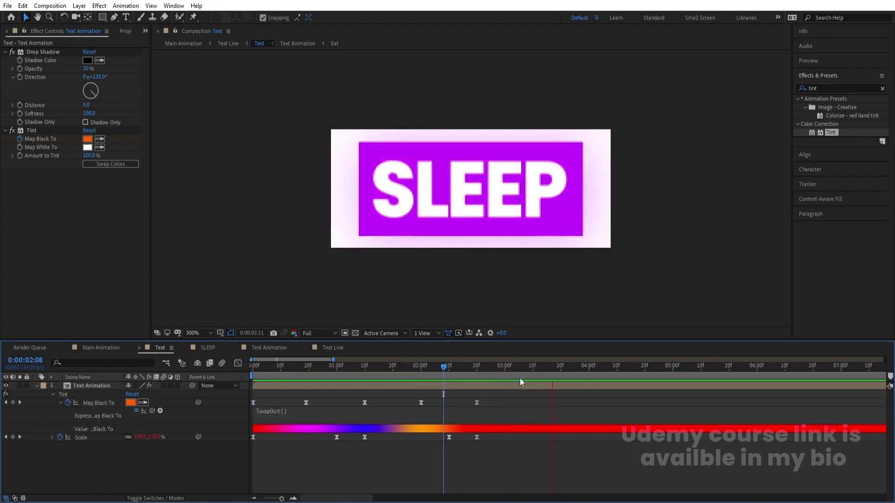
pyautogui.press('space')
# - Switch to the Main Animation composition at its first frame
pyautogui.press('Home')
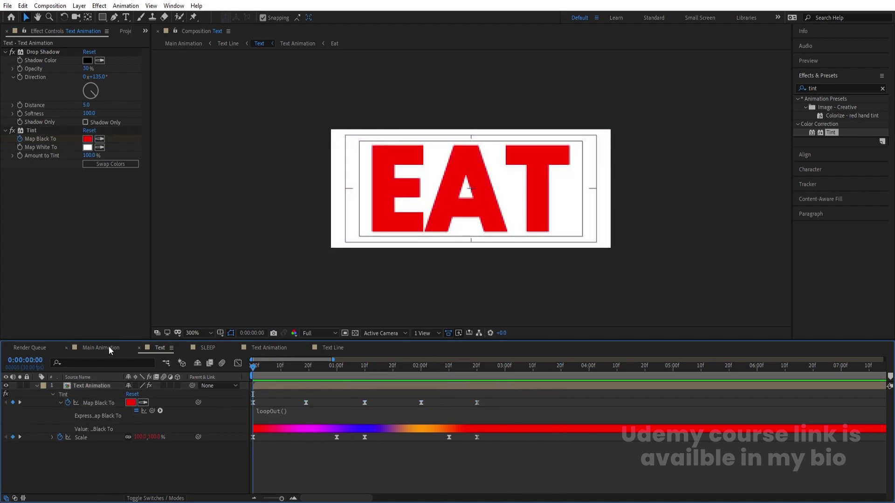
pyautogui.click(101, 348)
pyautogui.press('Home')
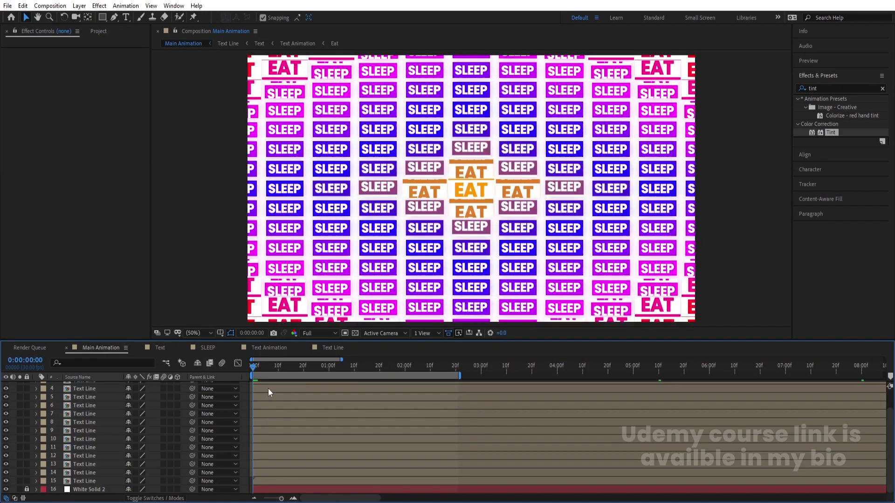
pyautogui.press('space')
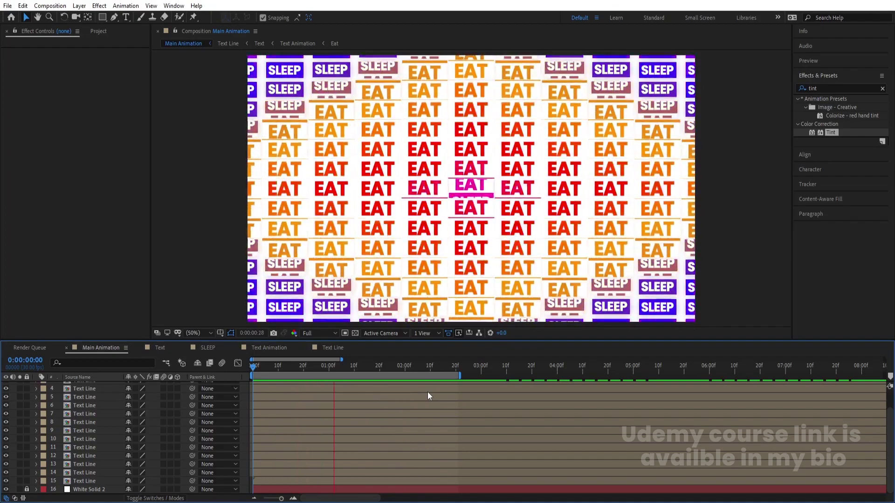
pyautogui.press('space')
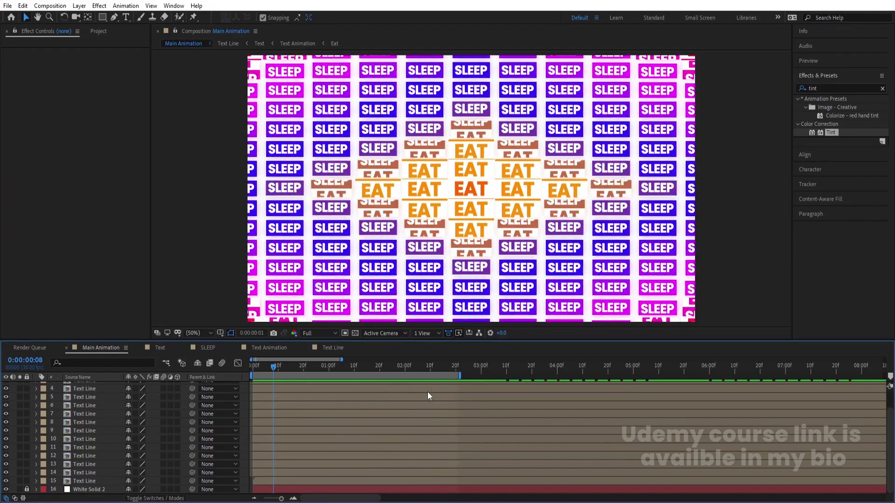